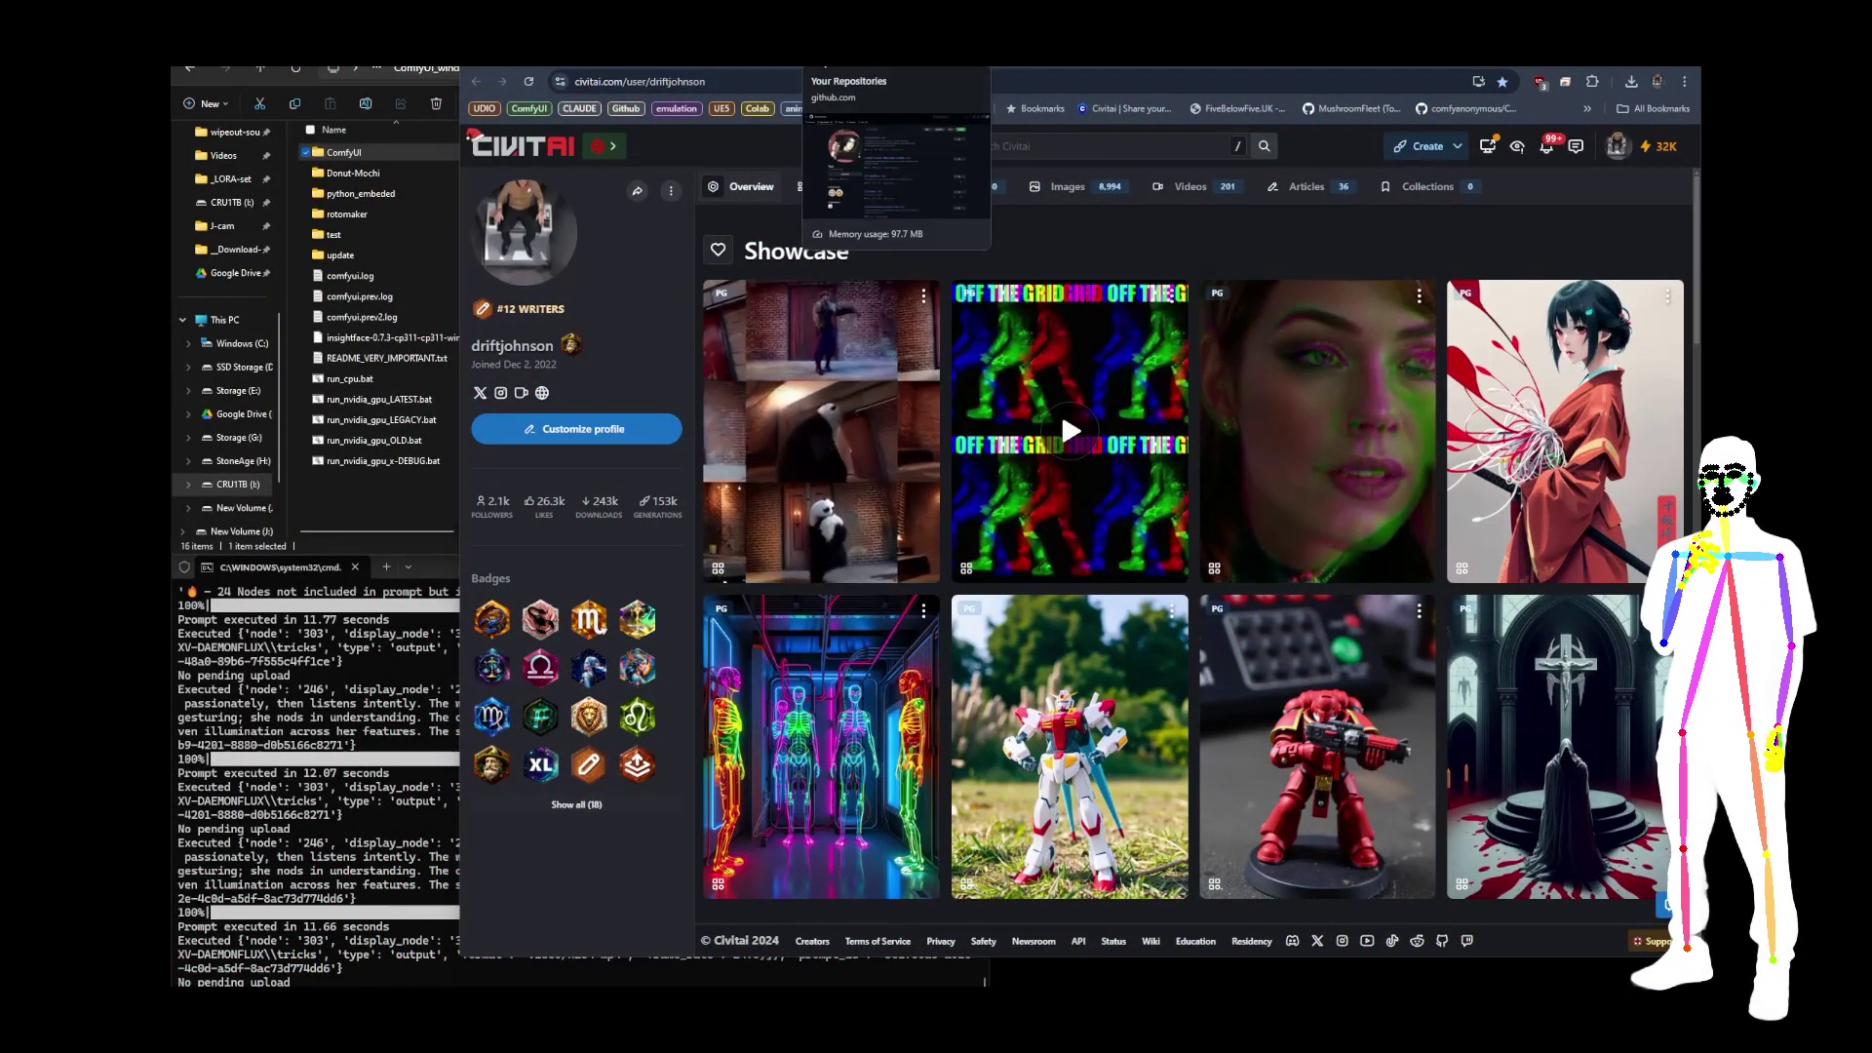
- Switch from the Civitai profile to the GitHub repositories list of ComfyUI-related projects
{"action": "left_click", "coordinate": [821, 62]}
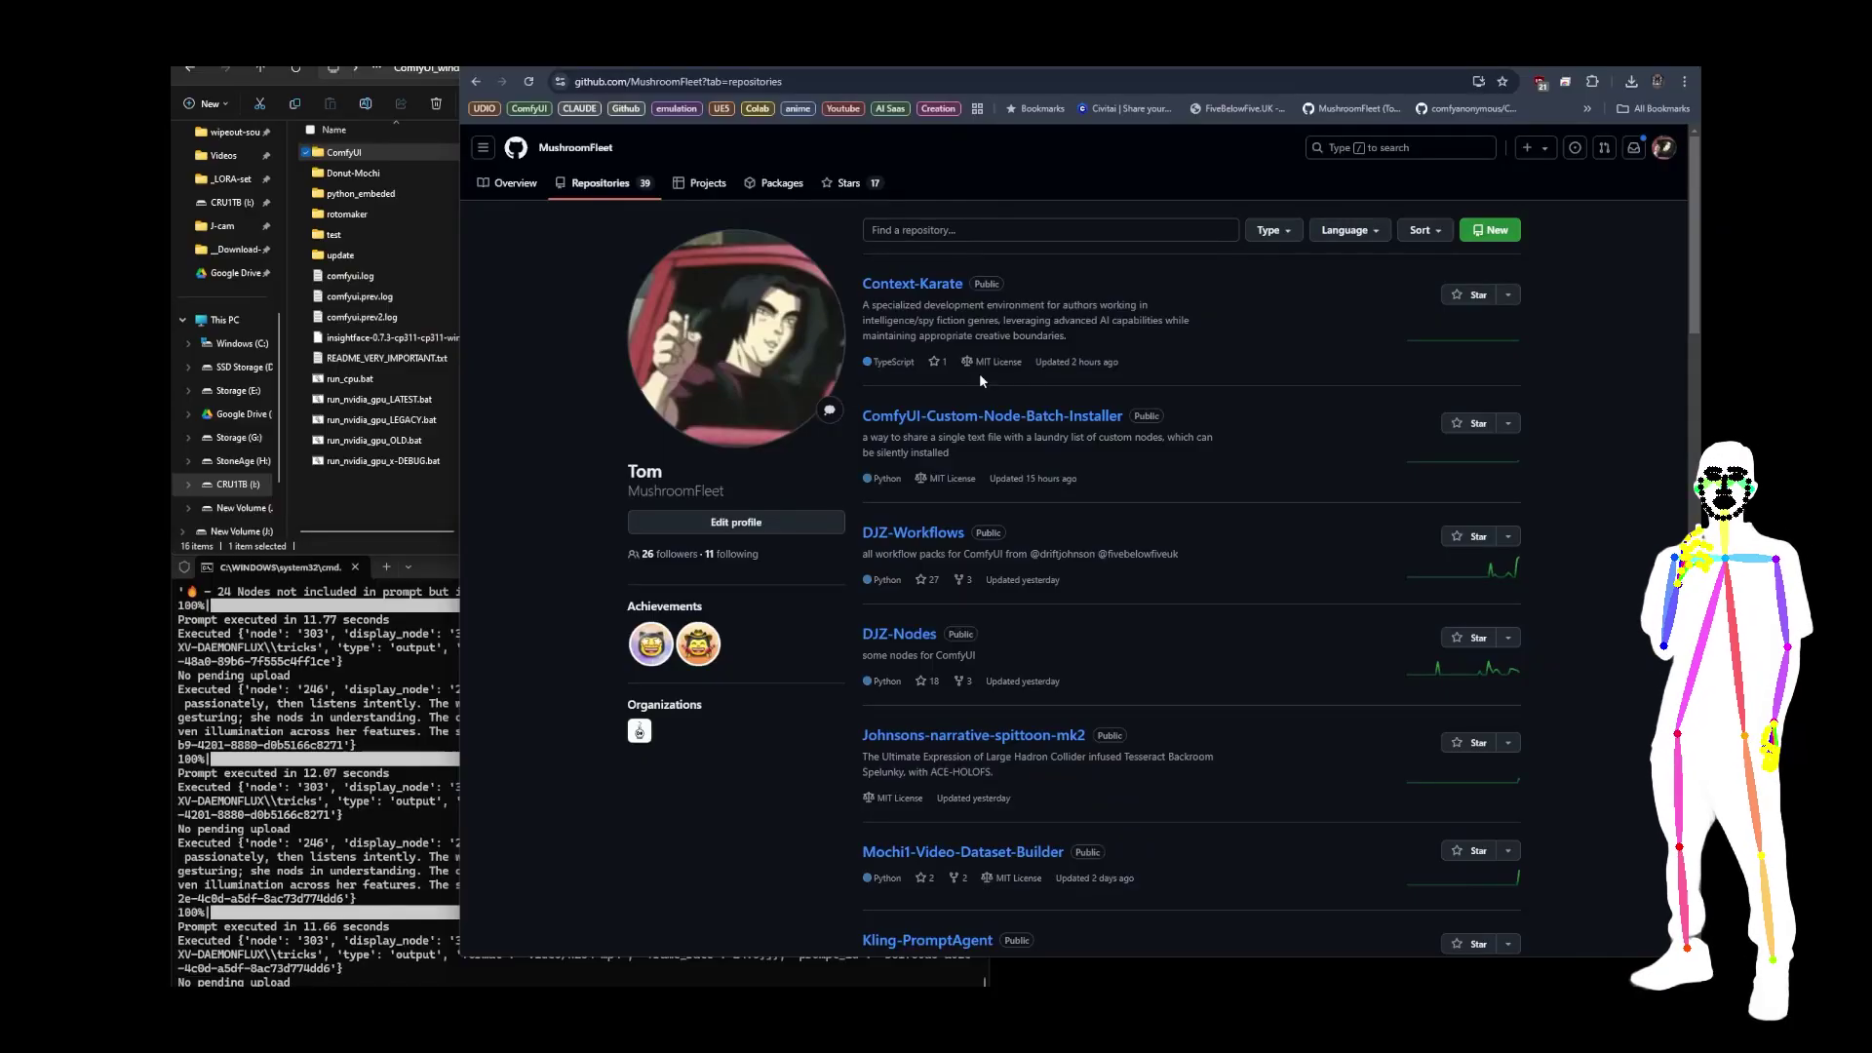
- Return to the ComfyUI graph and zoom in on the two purple-outfit video previews
{"action": "left_click", "coordinate": [862, 64]}
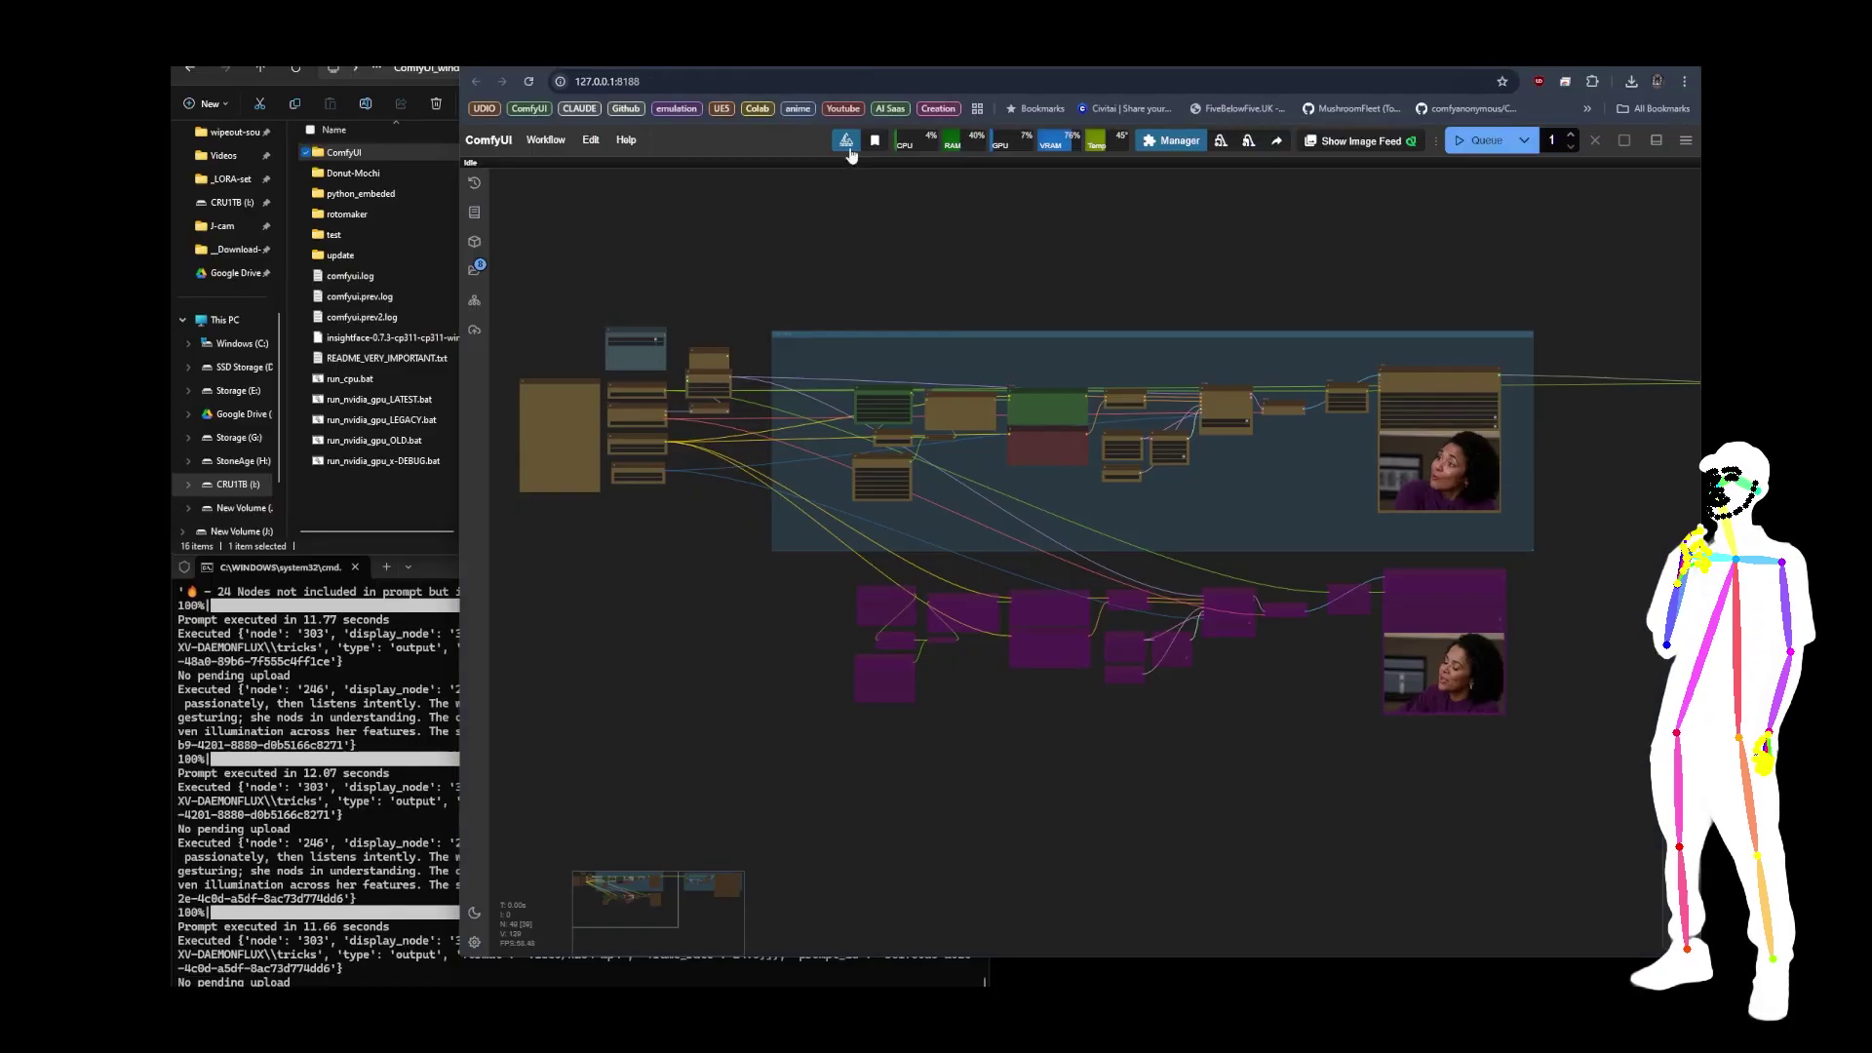
{"action": "scroll", "coordinate": [1560, 575], "scroll_direction": "up", "scroll_amount": 8}
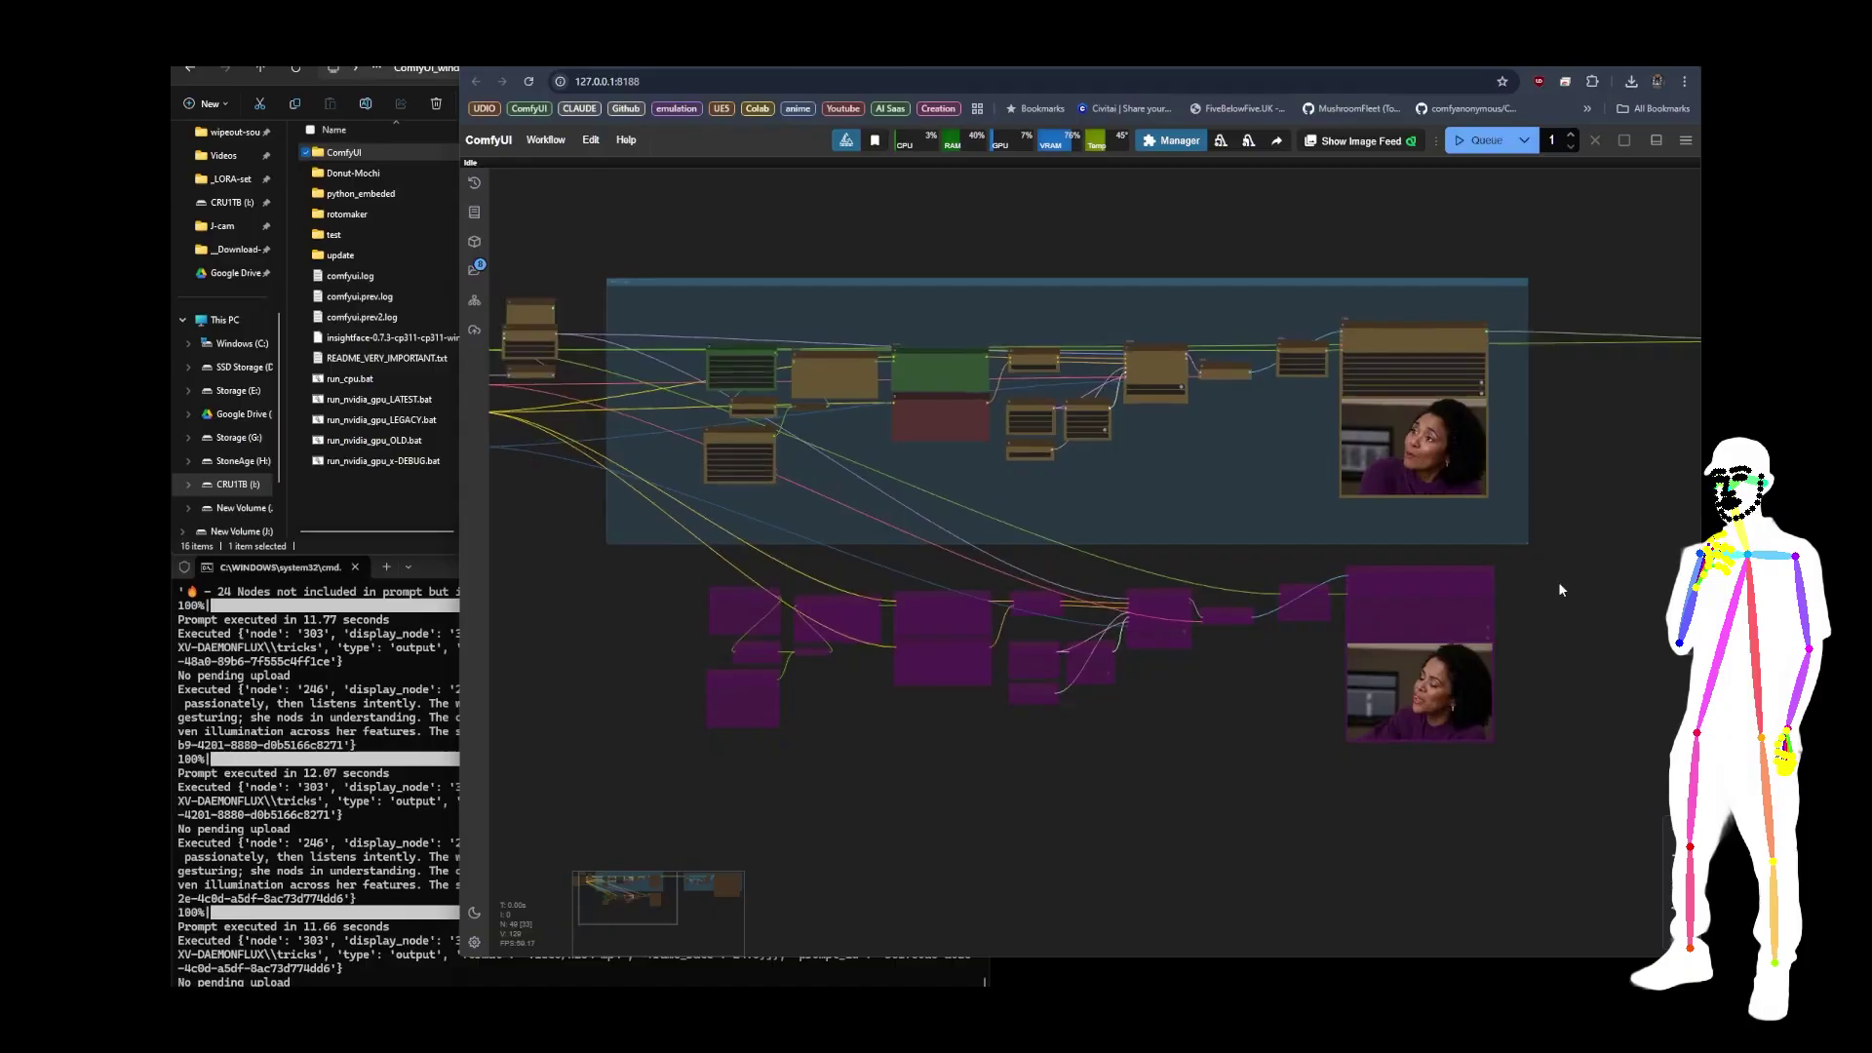
{"action": "left_click_drag", "start_coordinate": [1560, 572], "coordinate": [1026, 581]}
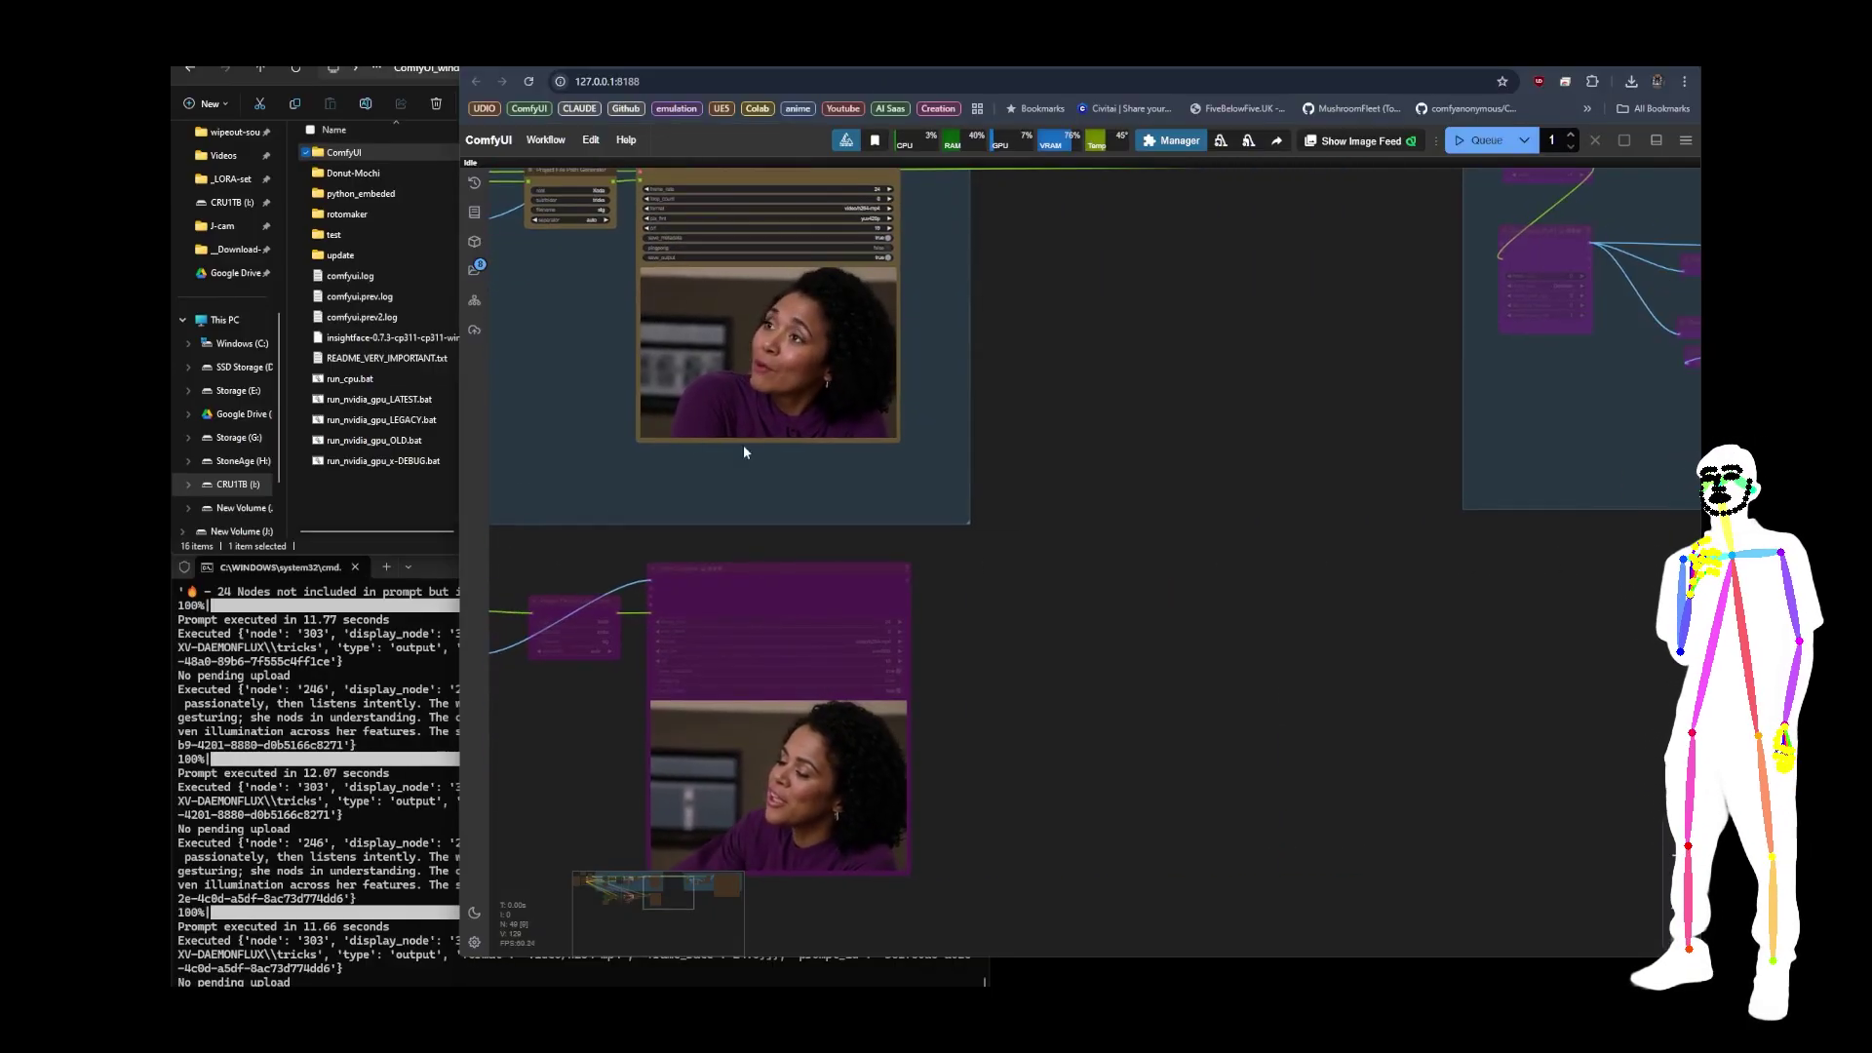
{"action": "scroll", "coordinate": [755, 454], "scroll_direction": "up", "scroll_amount": 1}
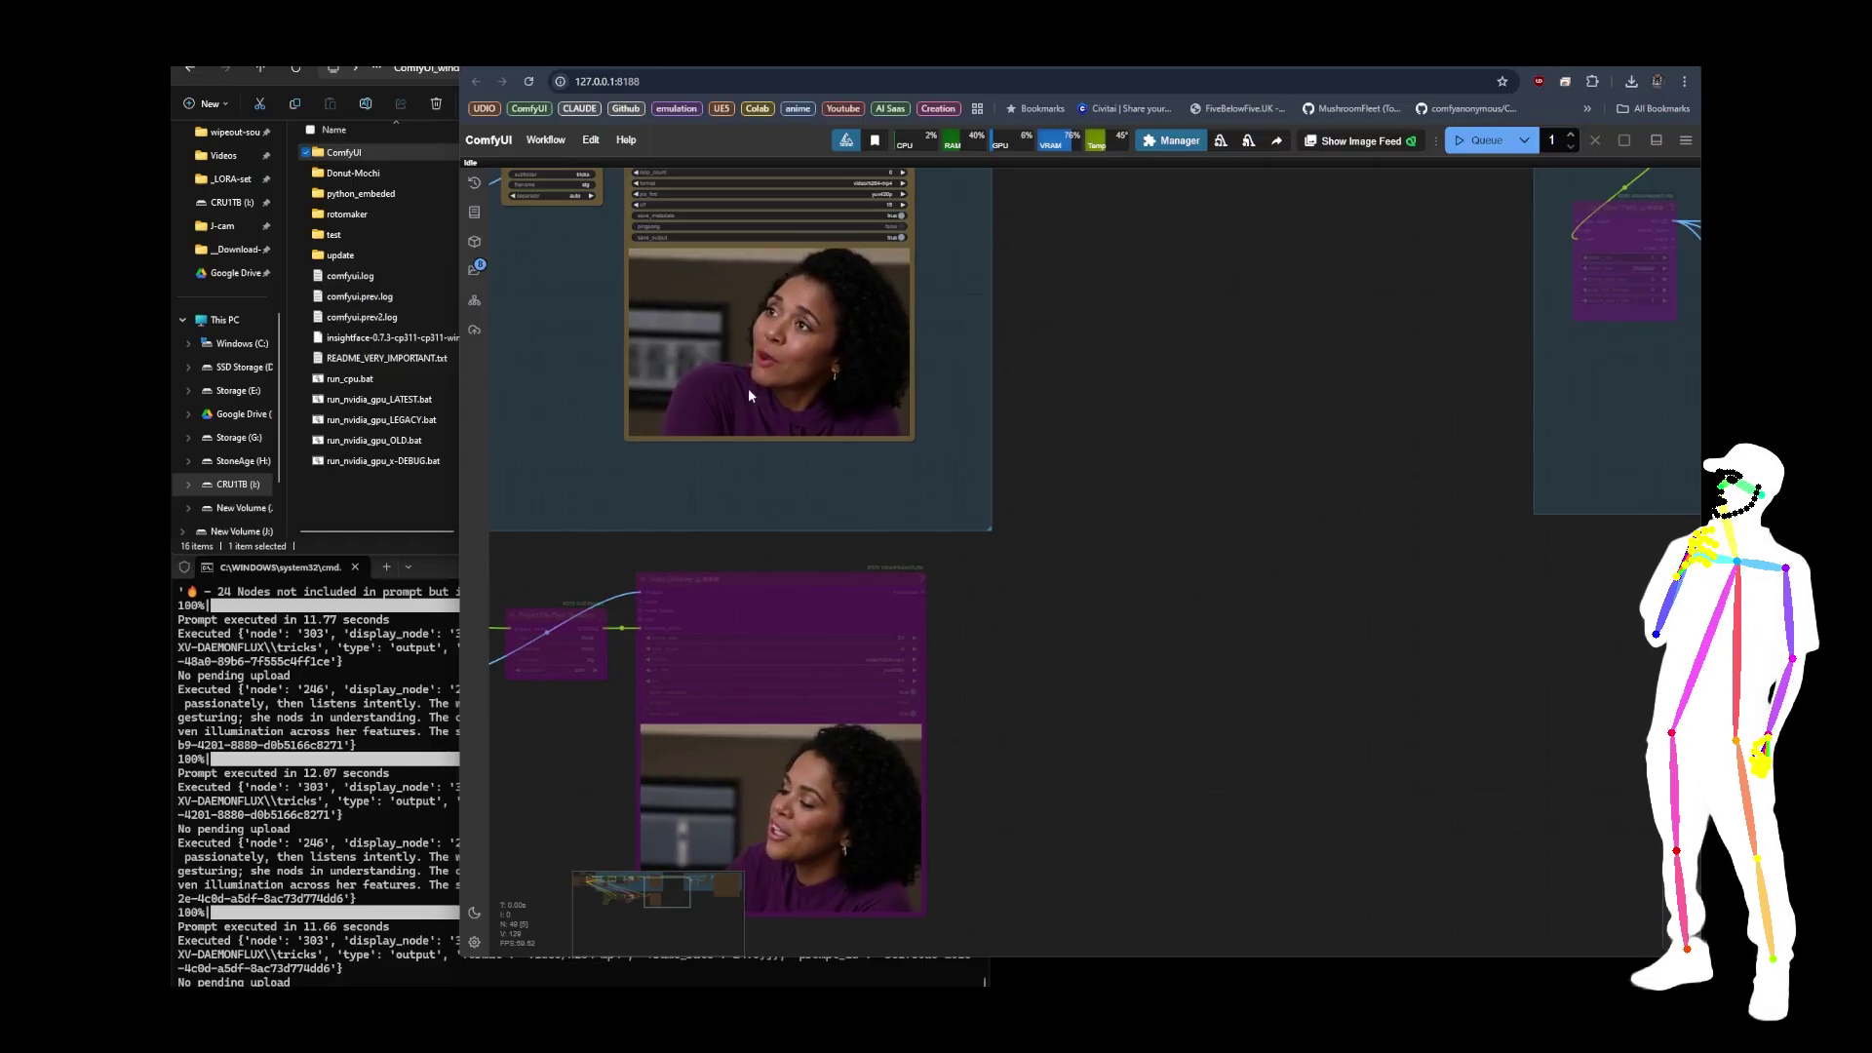
{"action": "scroll", "coordinate": [1139, 401], "scroll_direction": "down", "scroll_amount": 10}
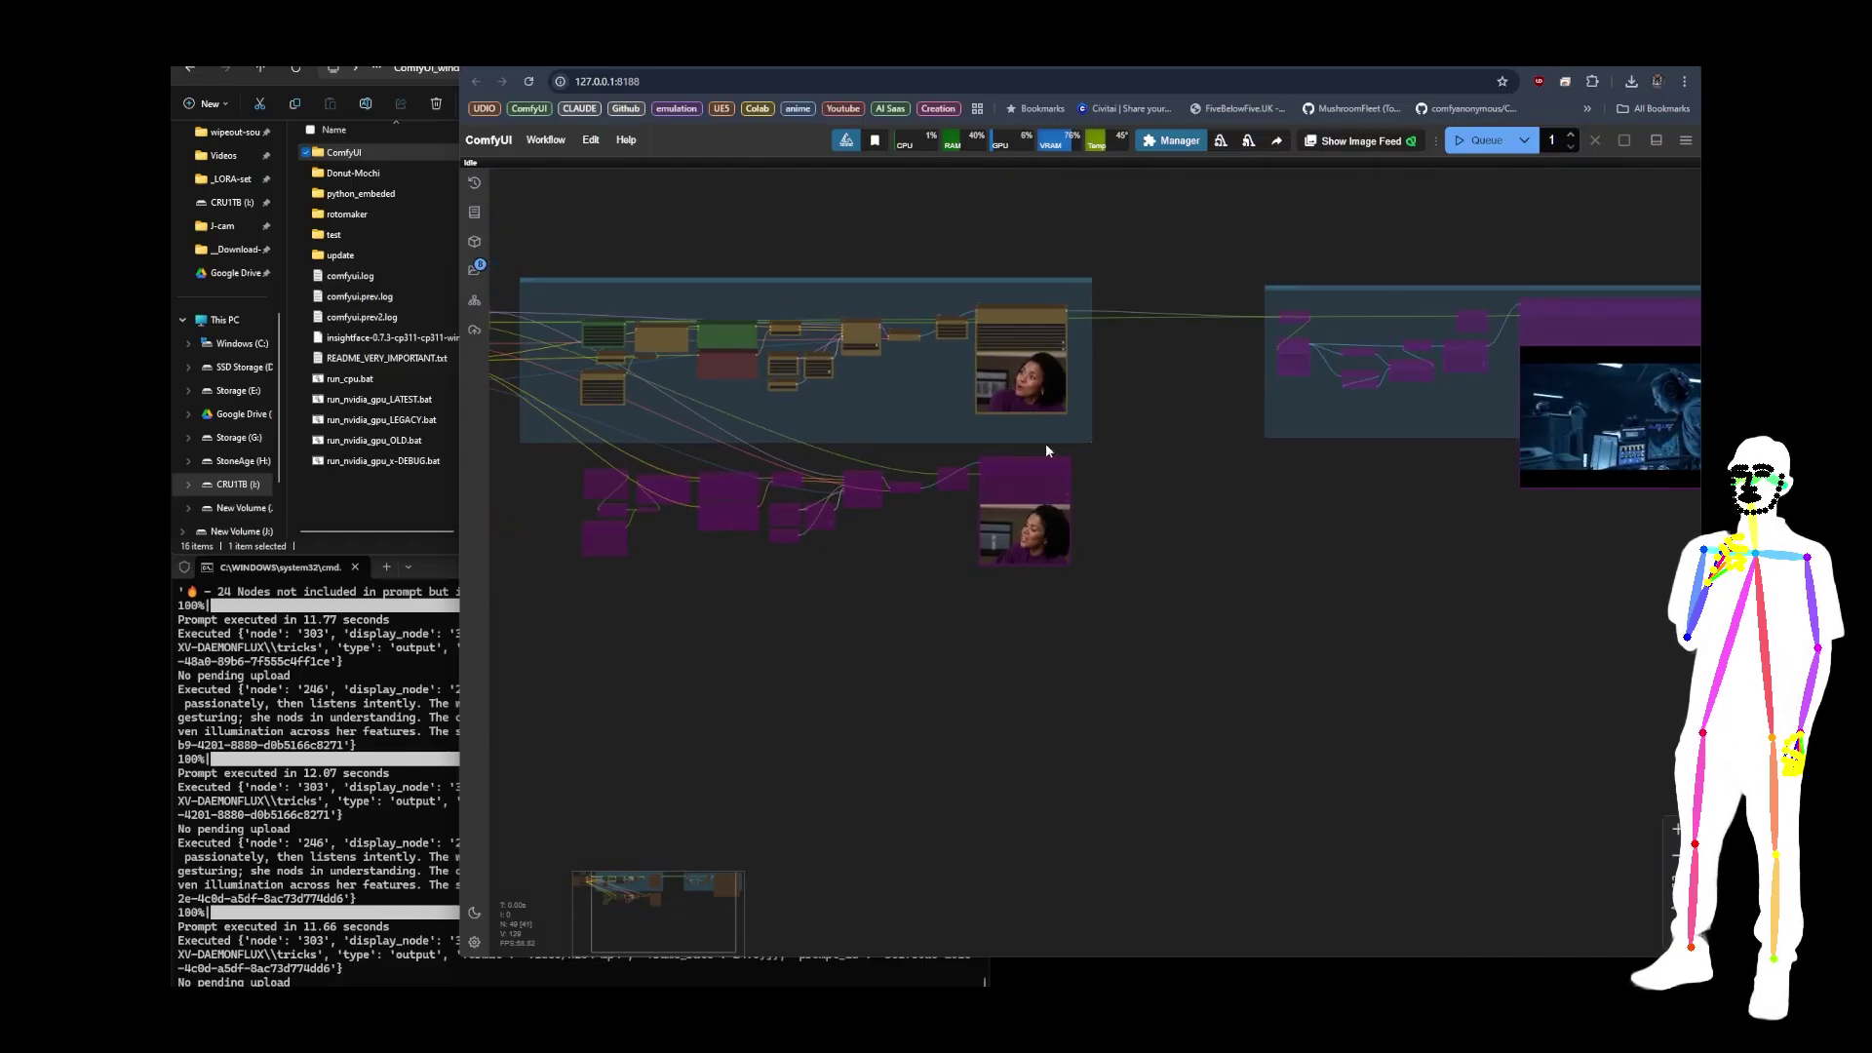
{"action": "scroll", "coordinate": [1153, 392], "scroll_direction": "up", "scroll_amount": 6}
{"action": "scroll", "coordinate": [1152, 395], "scroll_direction": "up", "scroll_amount": 3}
{"action": "scroll", "coordinate": [1121, 483], "scroll_direction": "down", "scroll_amount": 1}
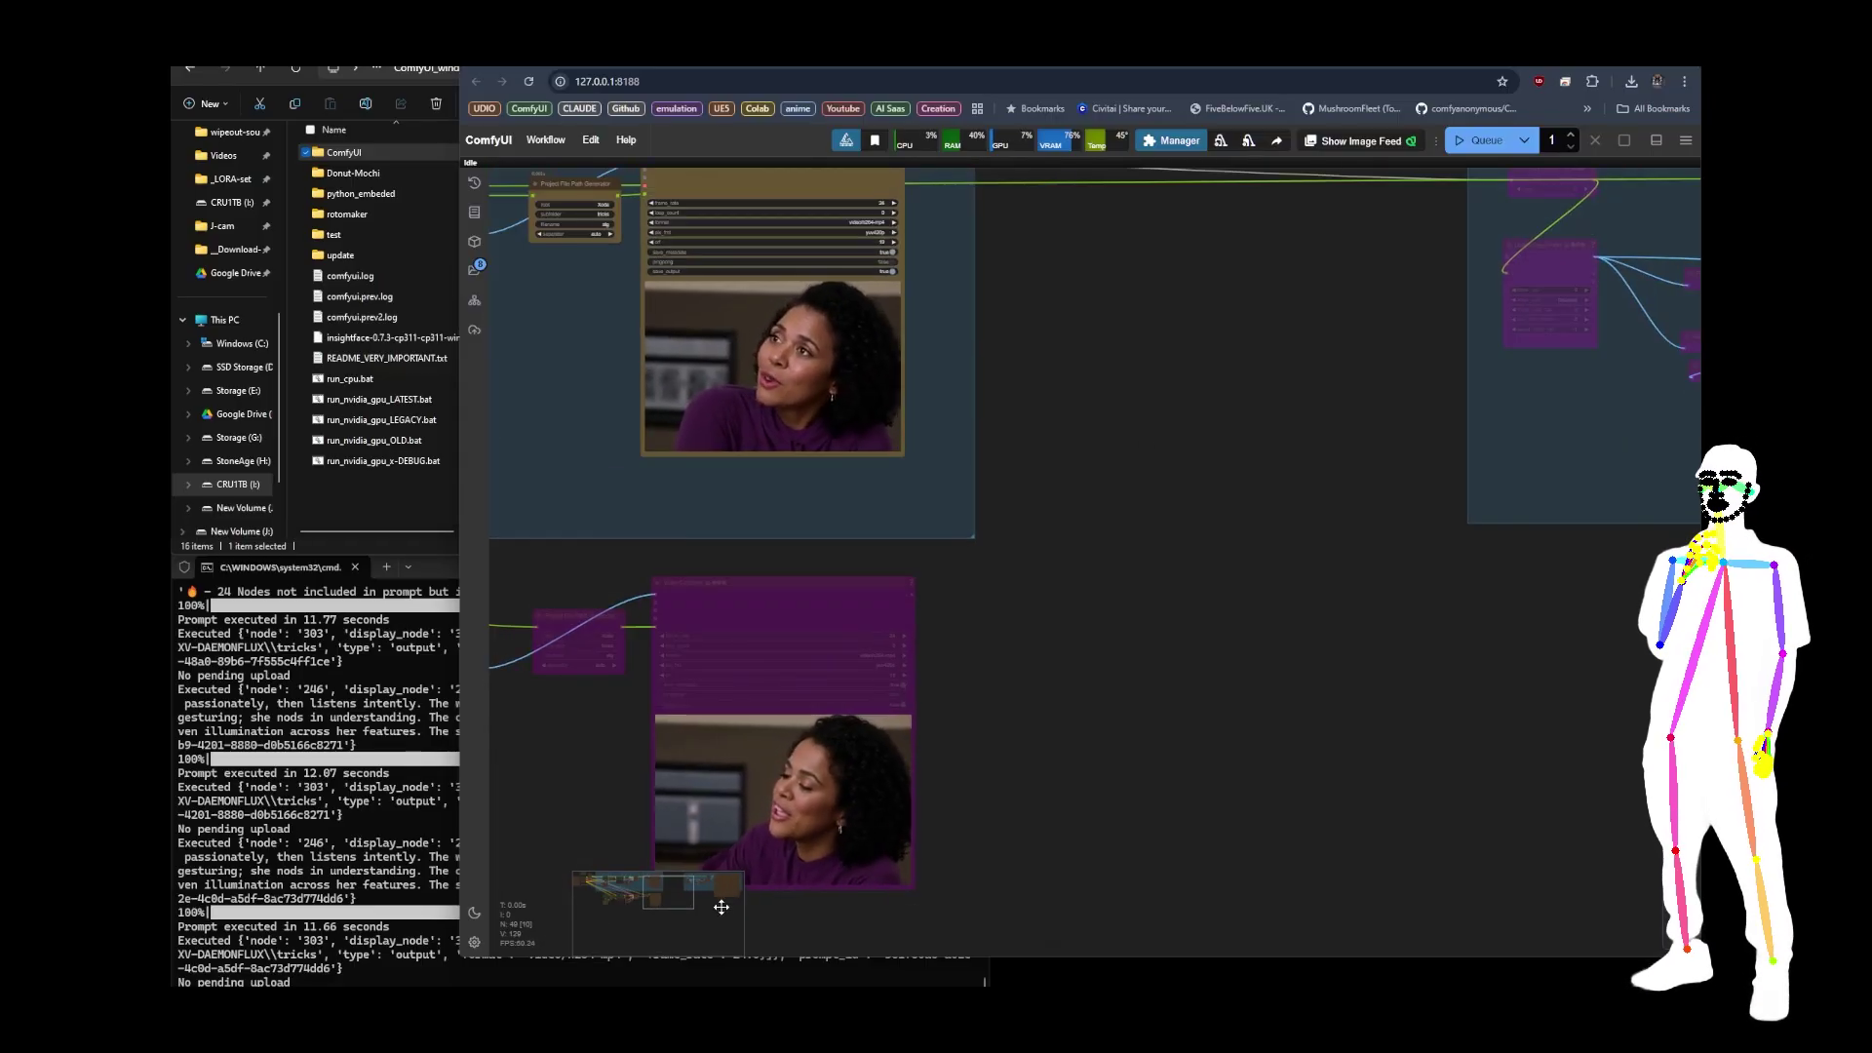
{"action": "scroll", "coordinate": [1115, 757], "scroll_direction": "left", "scroll_amount": 3}
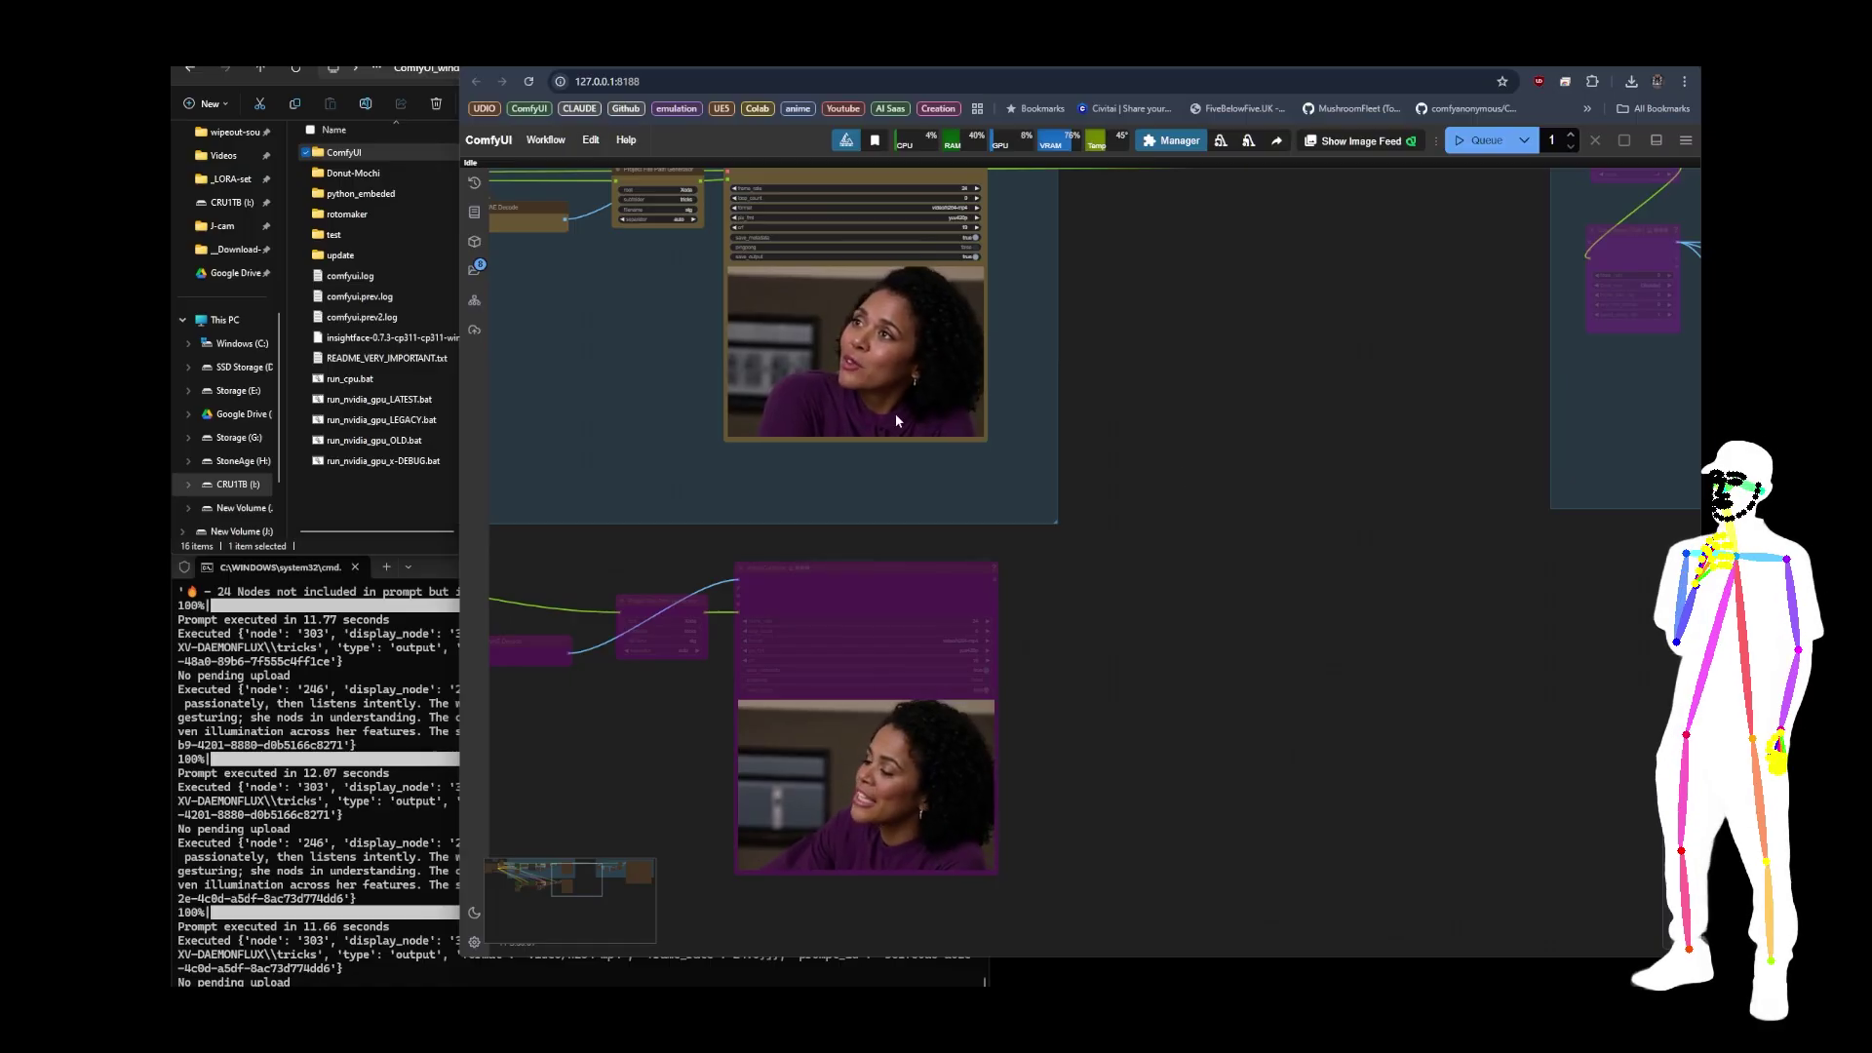
{"action": "scroll", "coordinate": [880, 277], "scroll_direction": "up", "scroll_amount": 8}
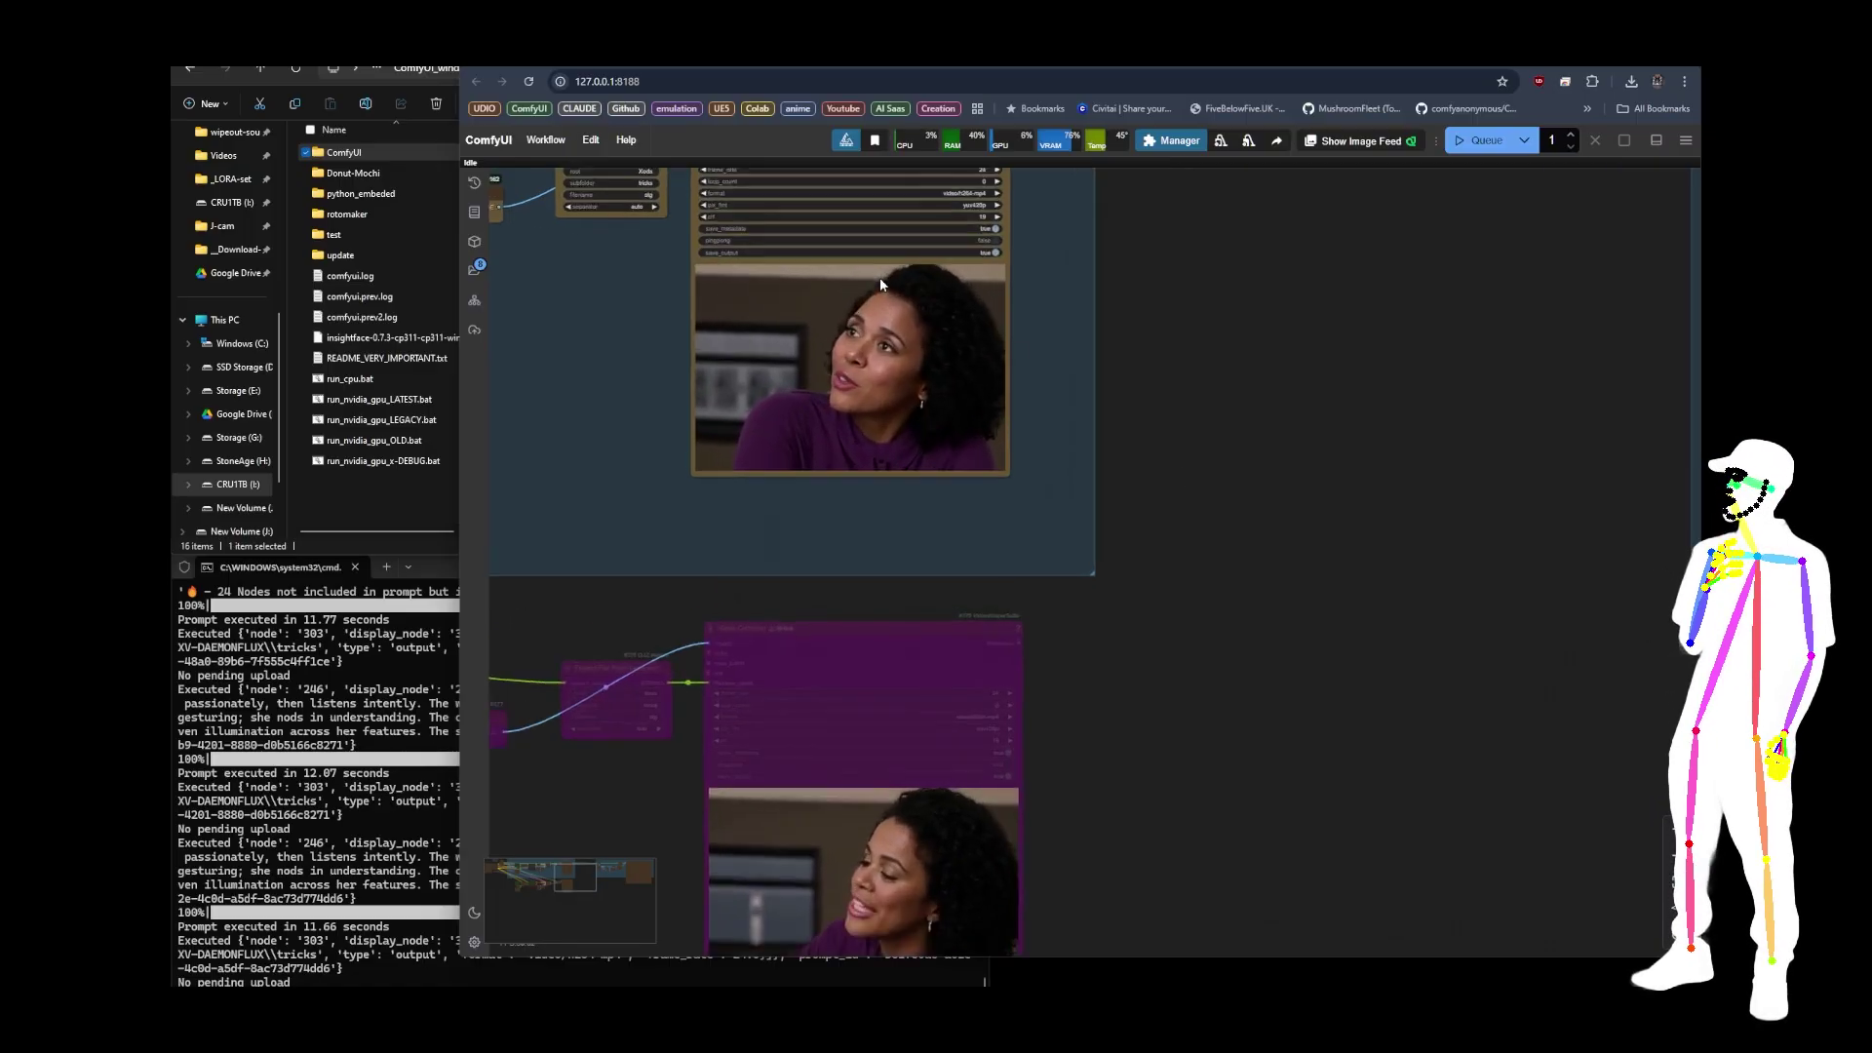
{"action": "scroll", "coordinate": [880, 277], "scroll_direction": "up", "scroll_amount": 2}
- Inspect the top video output, move down to the lower one, then zoom out
{"action": "left_click_drag", "start_coordinate": [1360, 489], "coordinate": [1488, 525]}
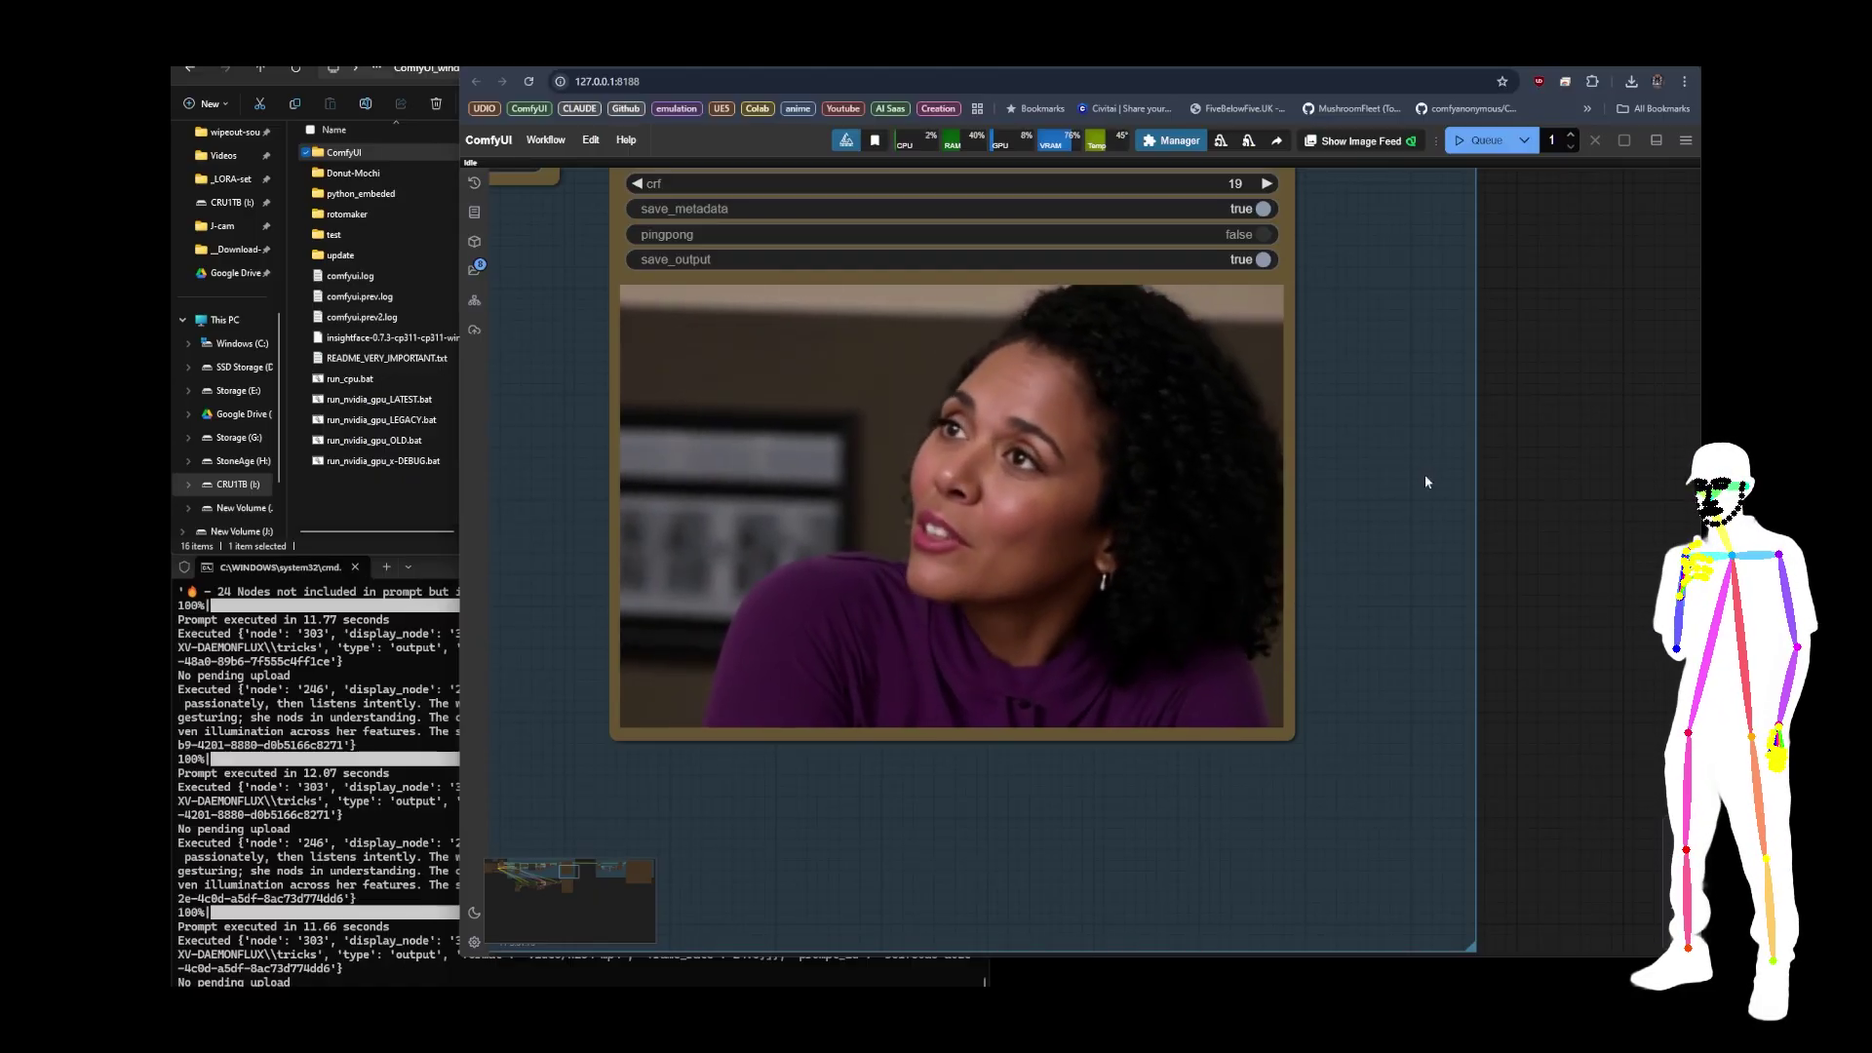
{"action": "left_click_drag", "start_coordinate": [1447, 722], "coordinate": [1443, 215]}
{"action": "left_click_drag", "start_coordinate": [1482, 869], "coordinate": [1462, 372]}
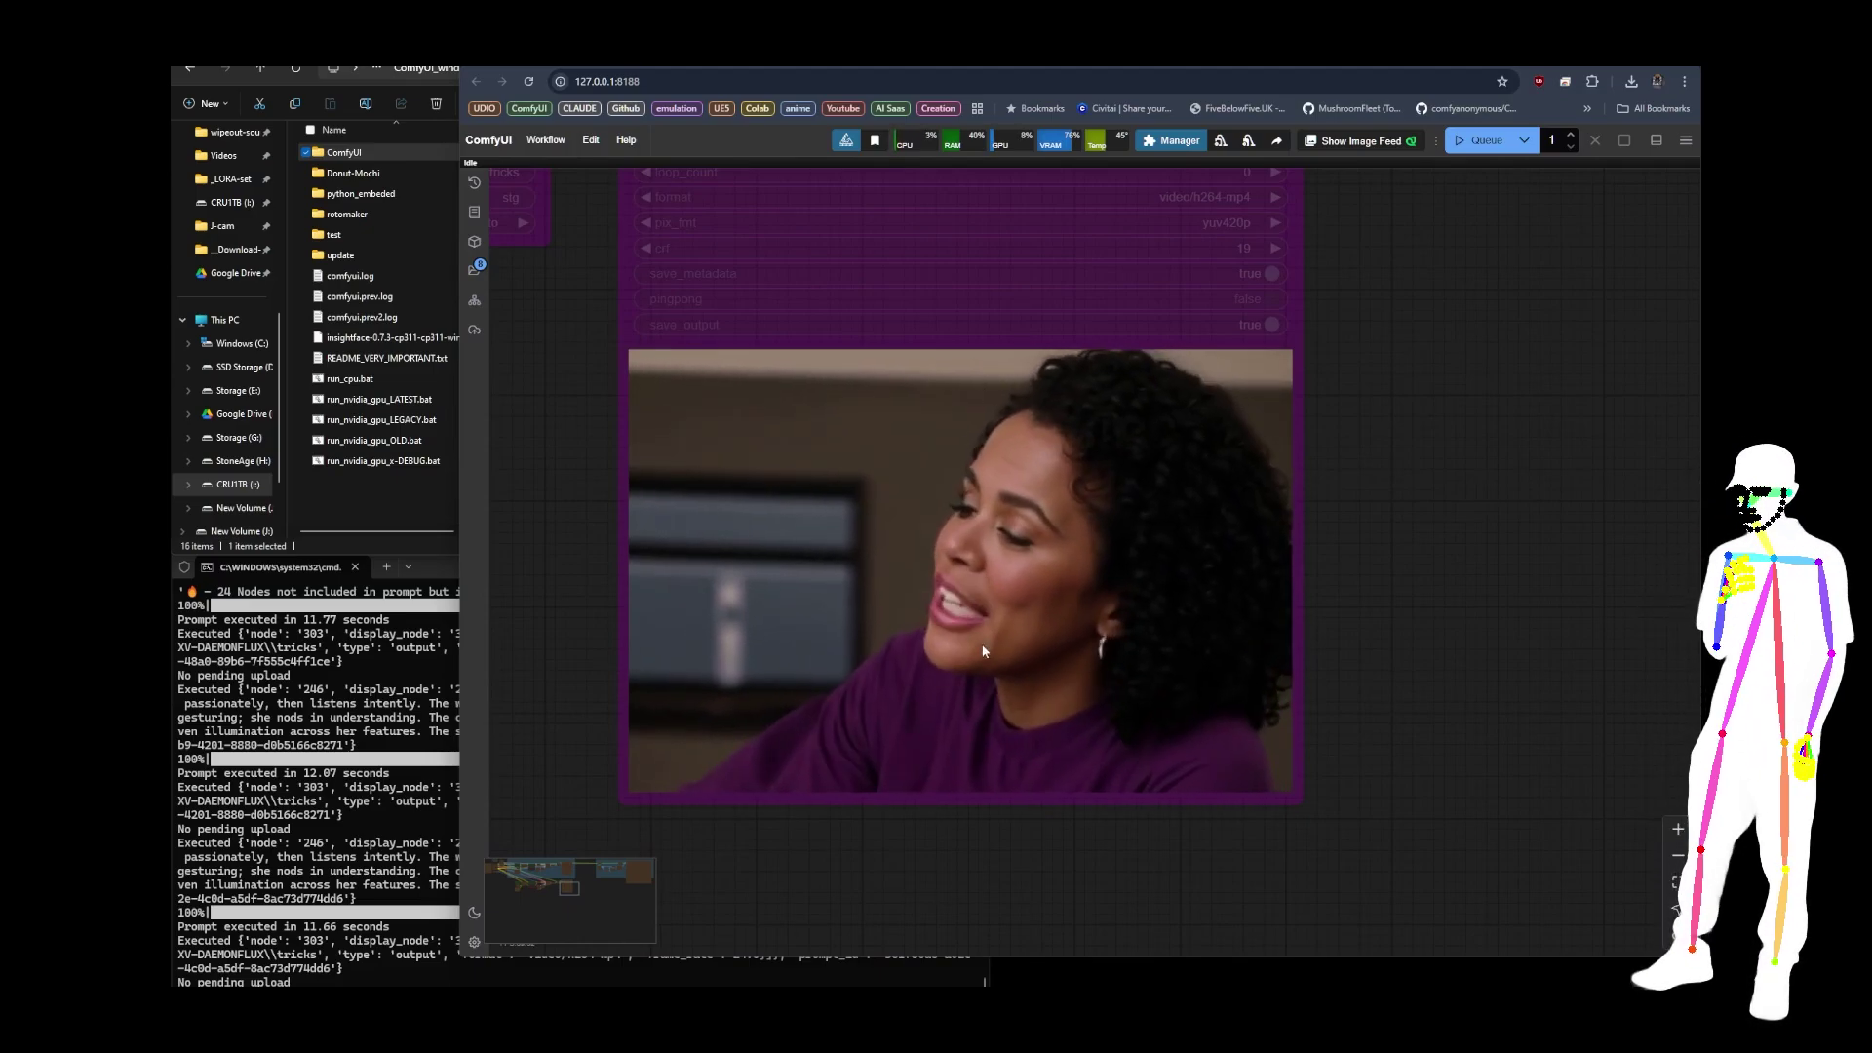
{"action": "scroll", "coordinate": [1272, 531], "scroll_direction": "down", "scroll_amount": 10}
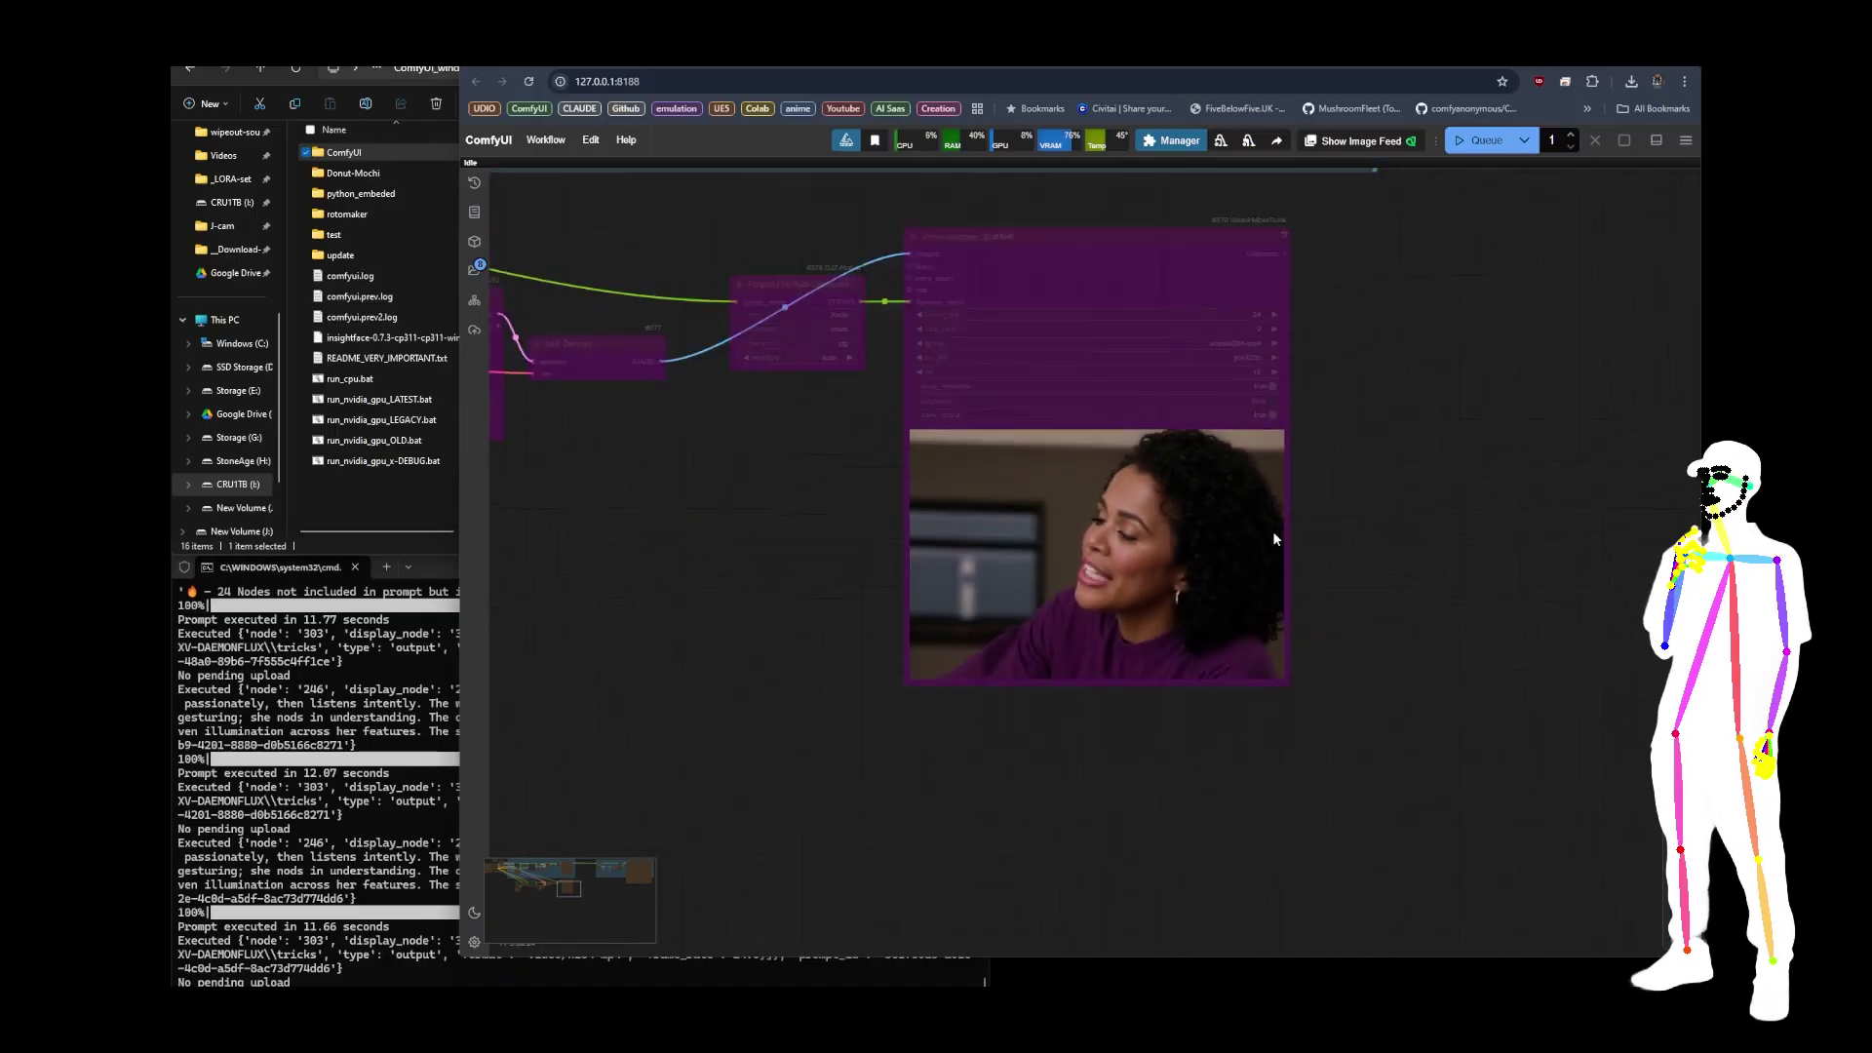
{"action": "left_click_drag", "start_coordinate": [1344, 484], "coordinate": [1329, 643]}
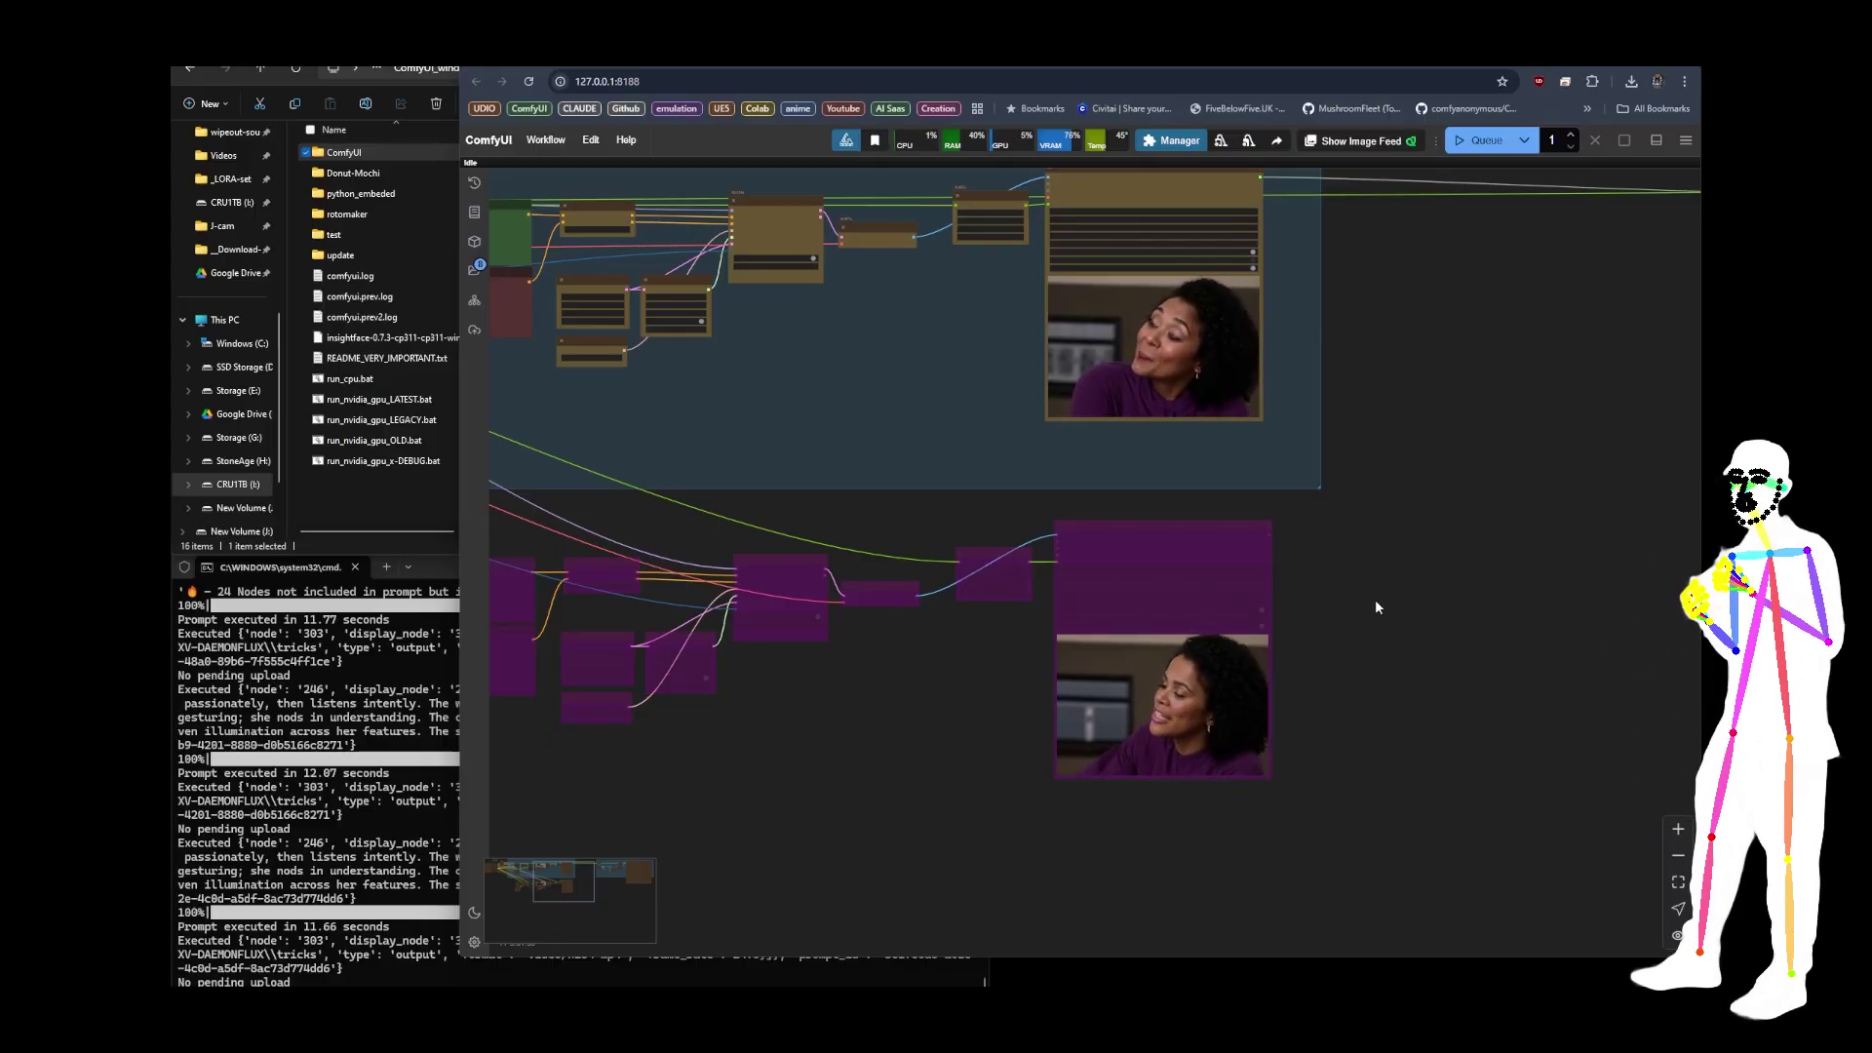
- Zoom in on the String Weights and String Painter V2 nodes and select String Weights
{"action": "scroll", "coordinate": [1375, 608], "scroll_direction": "down", "scroll_amount": 6}
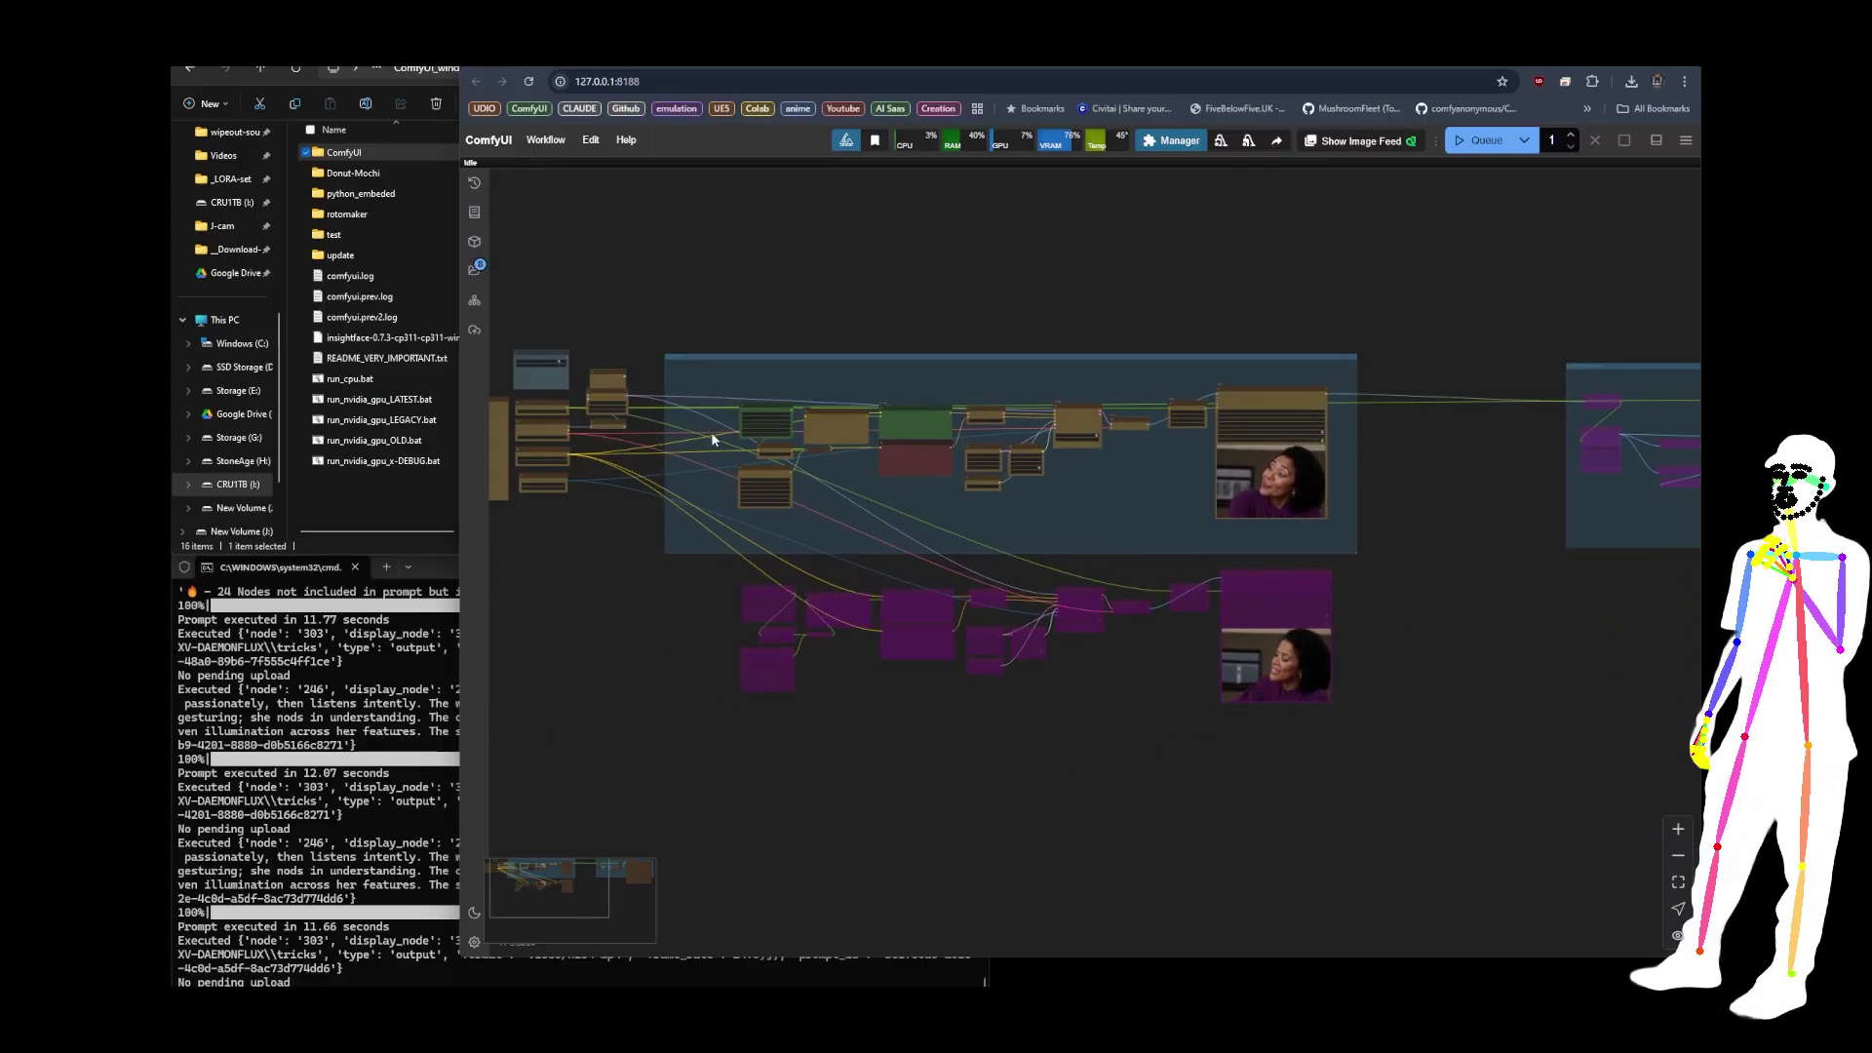
{"action": "scroll", "coordinate": [737, 416], "scroll_direction": "up", "scroll_amount": 6}
{"action": "scroll", "coordinate": [737, 408], "scroll_direction": "up", "scroll_amount": 8}
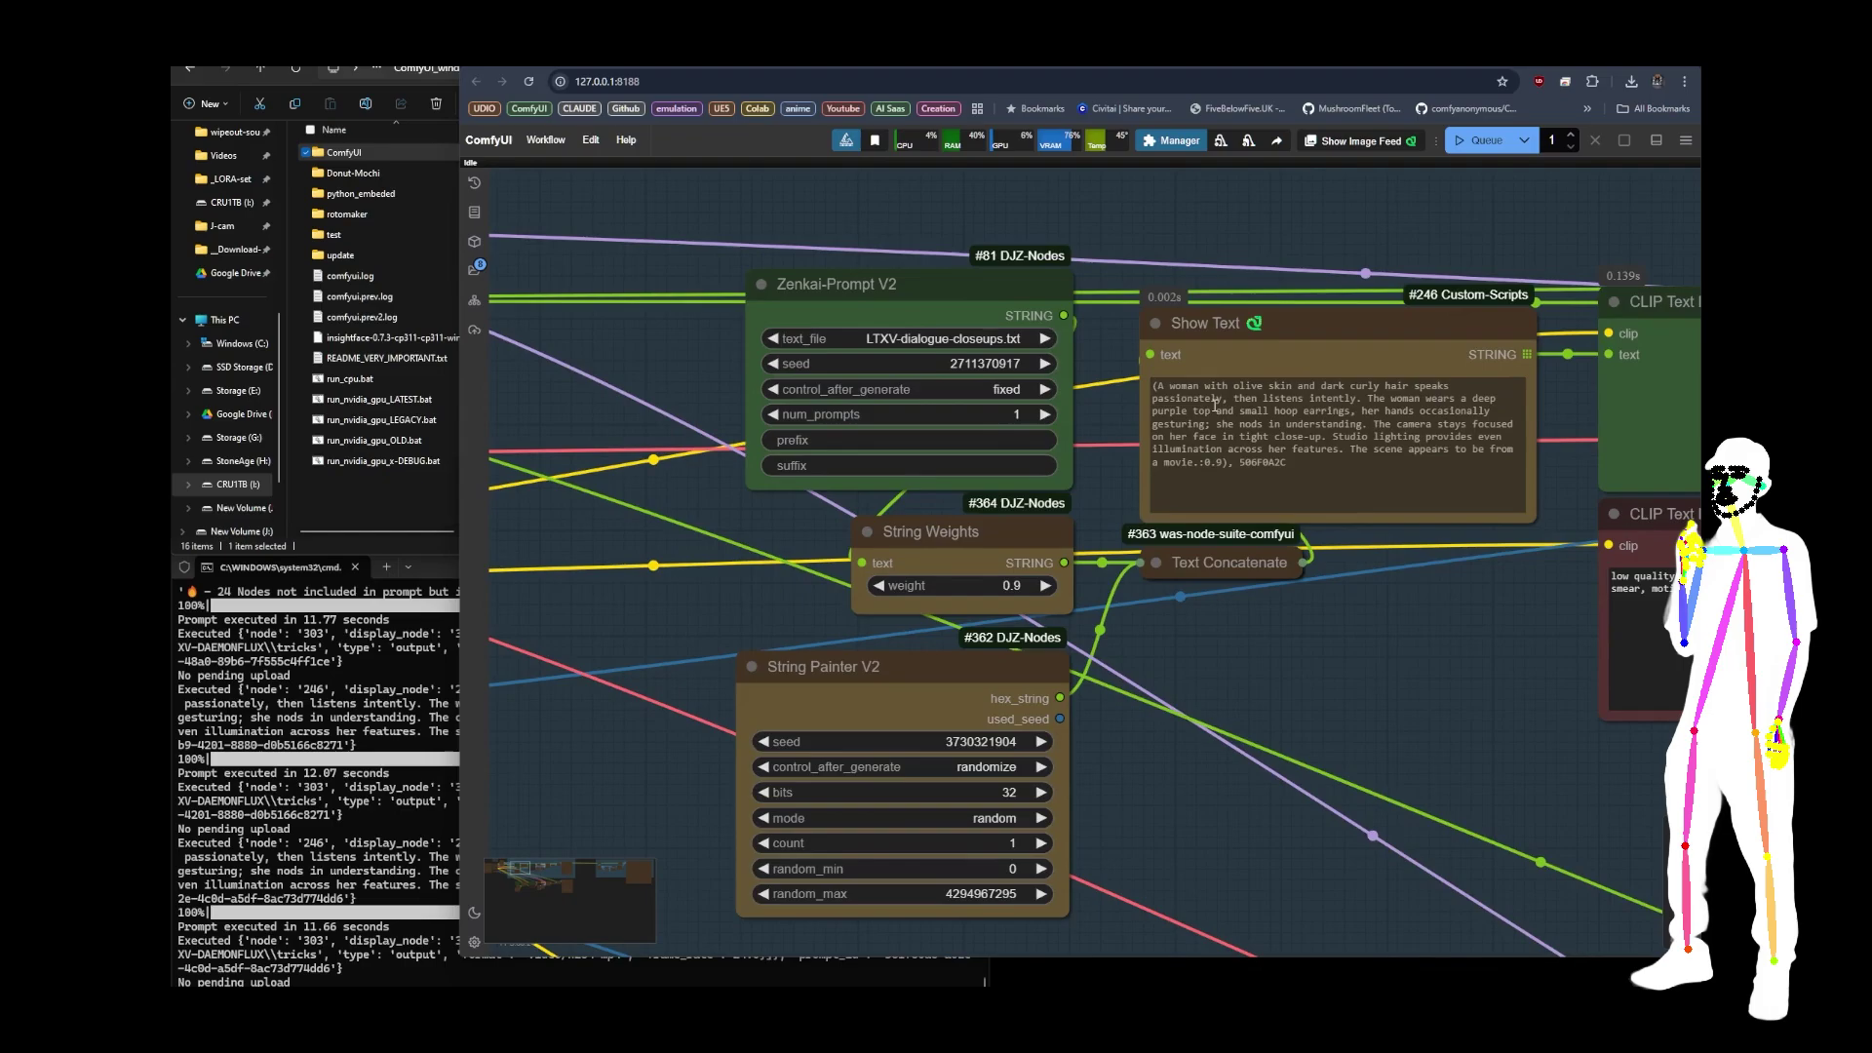
{"action": "left_click_drag", "start_coordinate": [1237, 767], "coordinate": [1143, 629]}
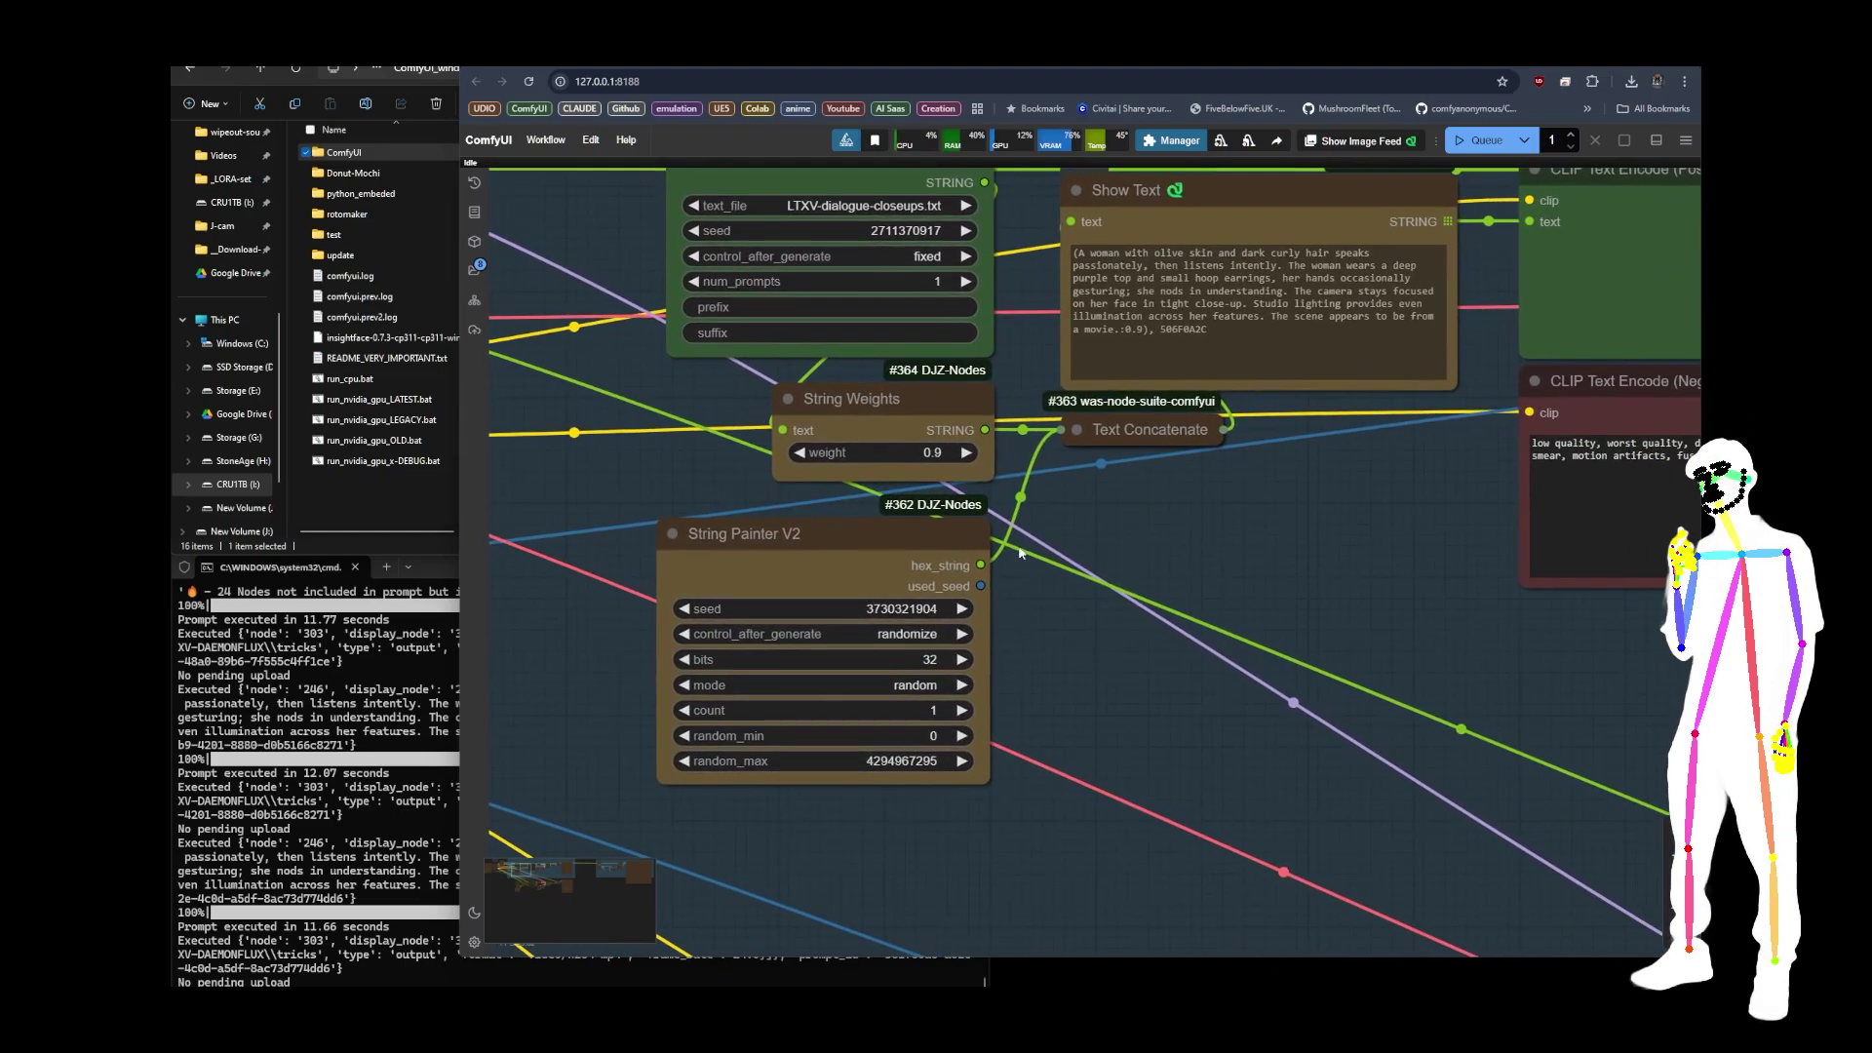
{"action": "left_click", "coordinate": [890, 407]}
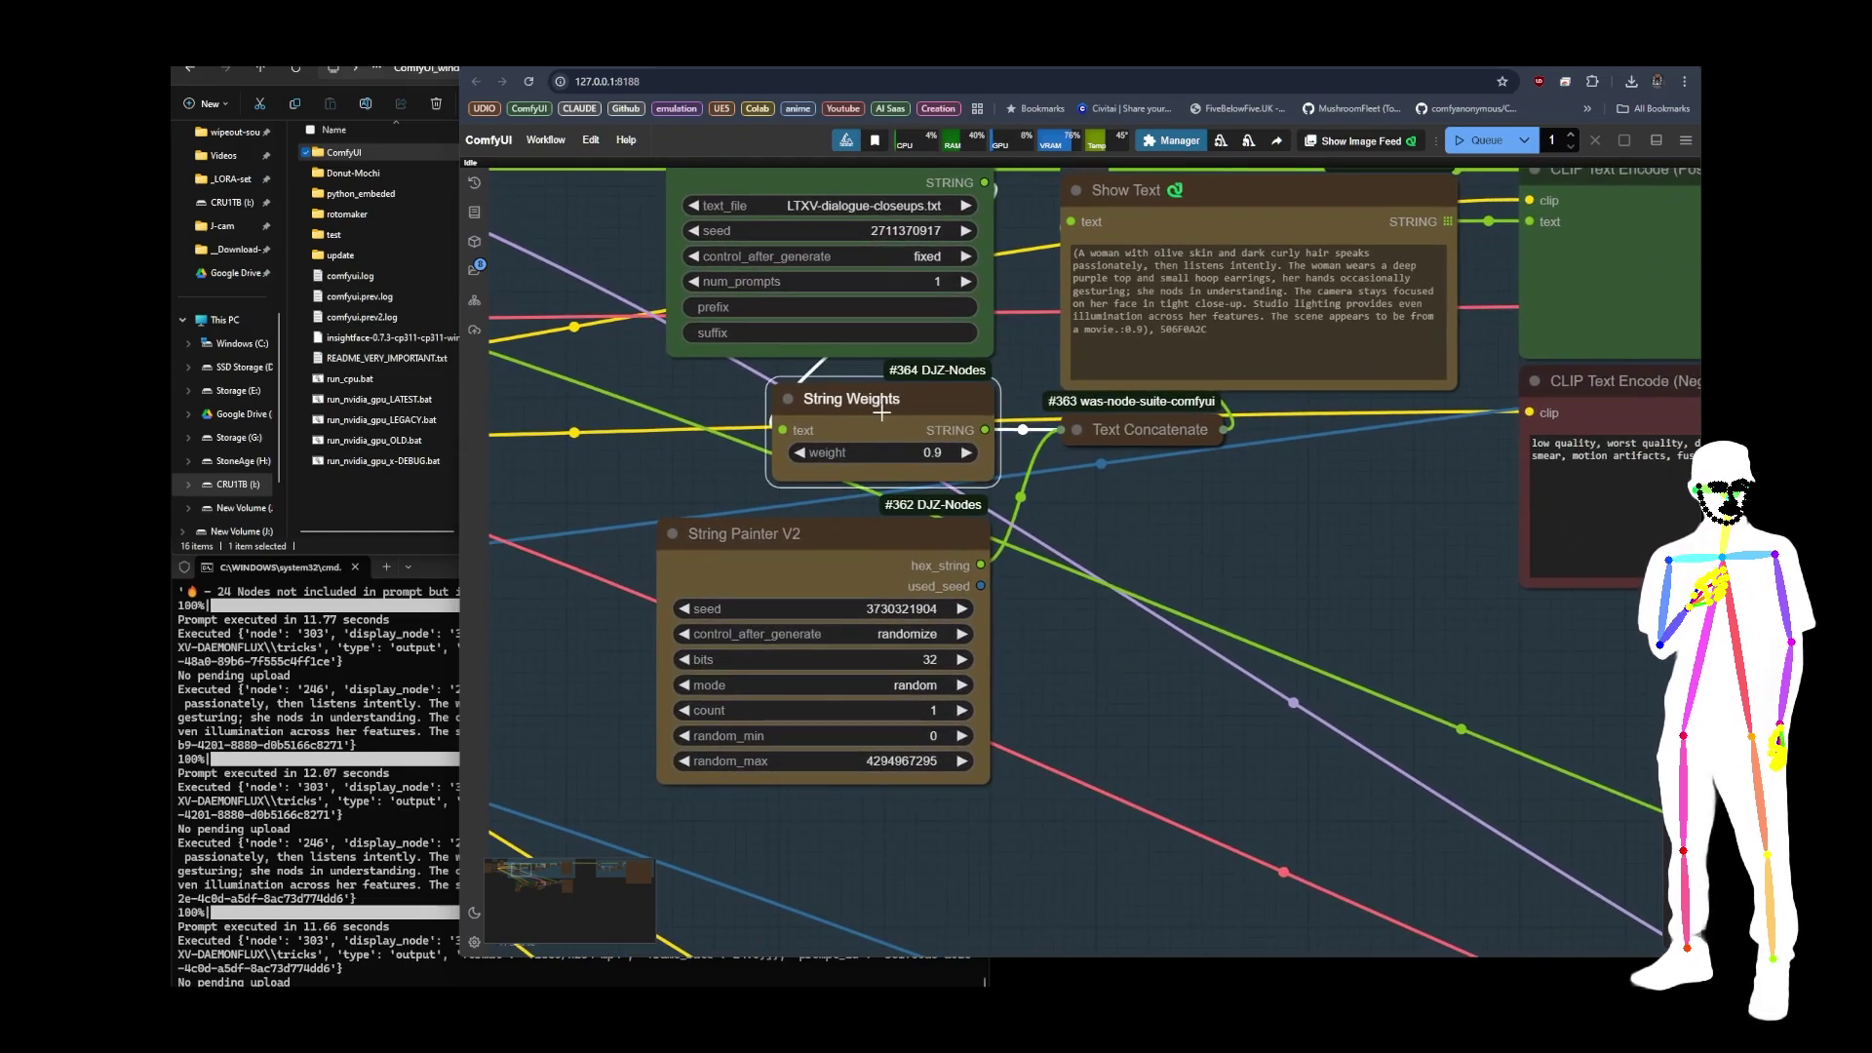
- Highlight the weighted prompt in Show Text, followed by hex 506F0A2C, then deselect it
{"action": "left_click_drag", "start_coordinate": [1109, 547], "coordinate": [638, 731]}
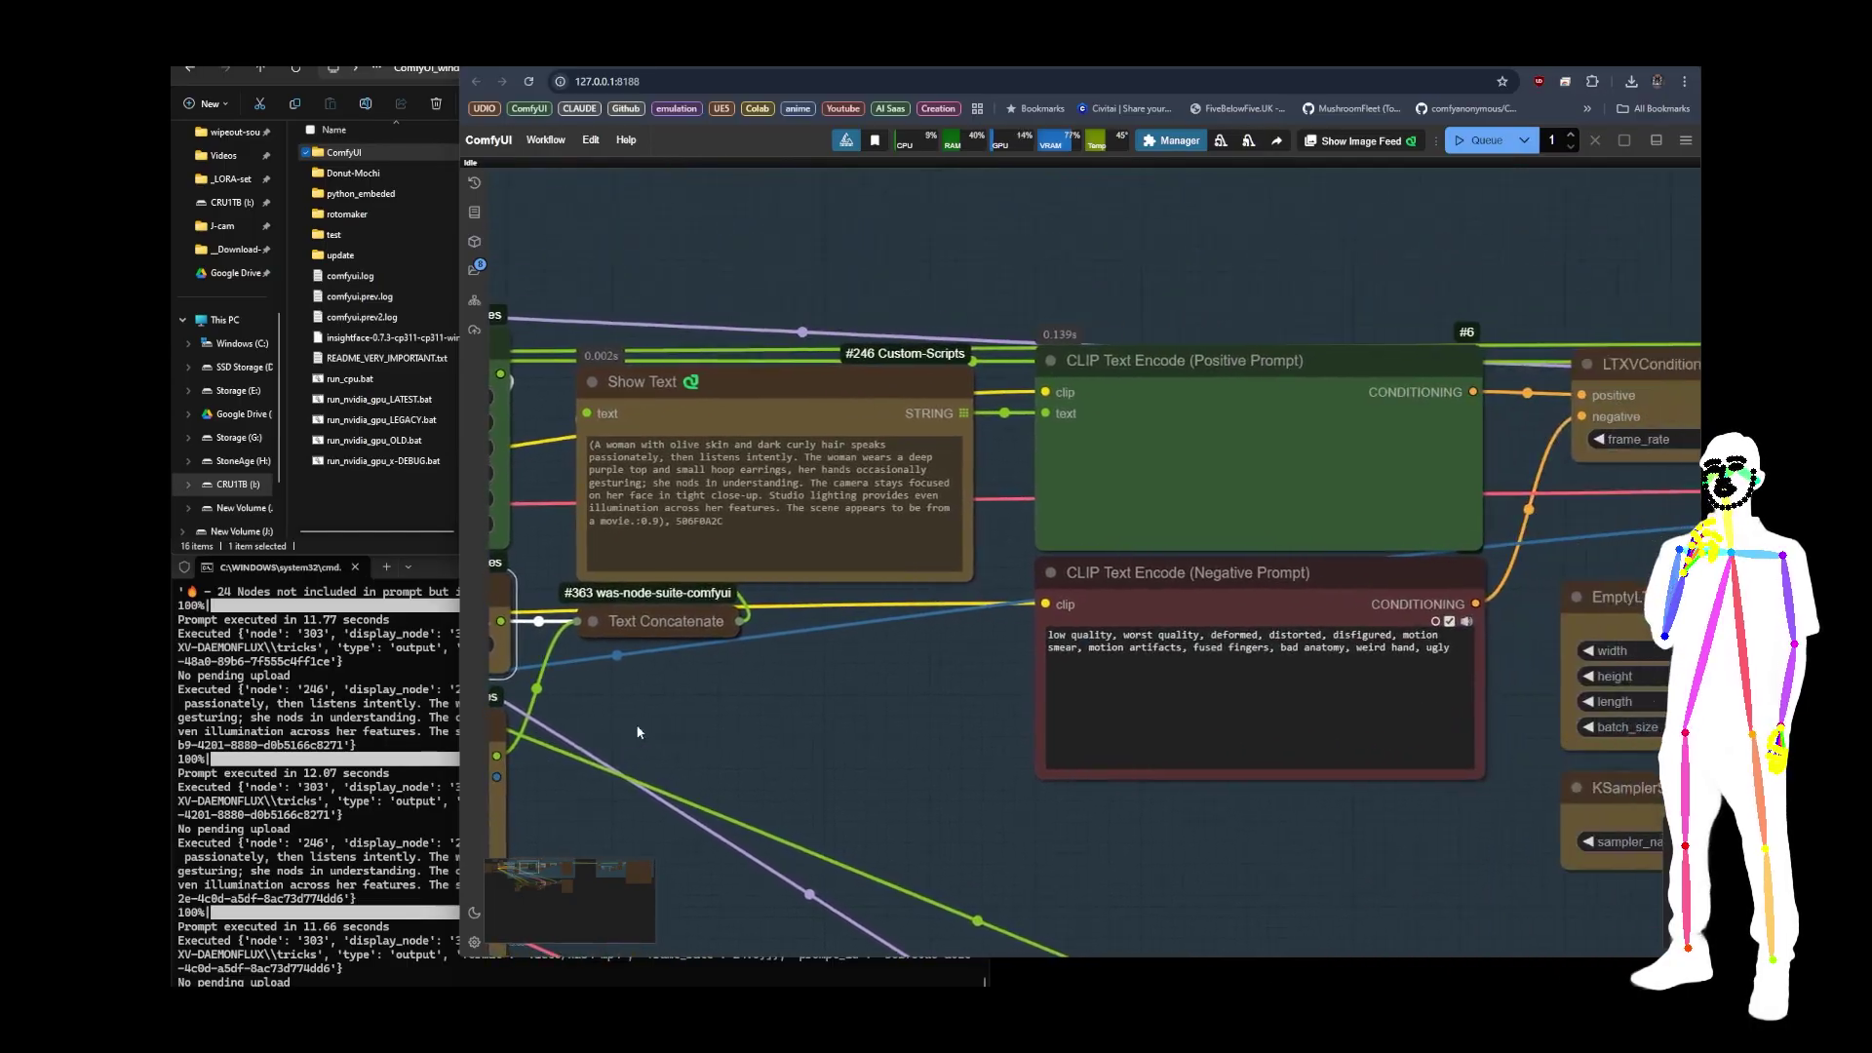
{"action": "scroll", "coordinate": [922, 755], "scroll_direction": "up", "scroll_amount": 6}
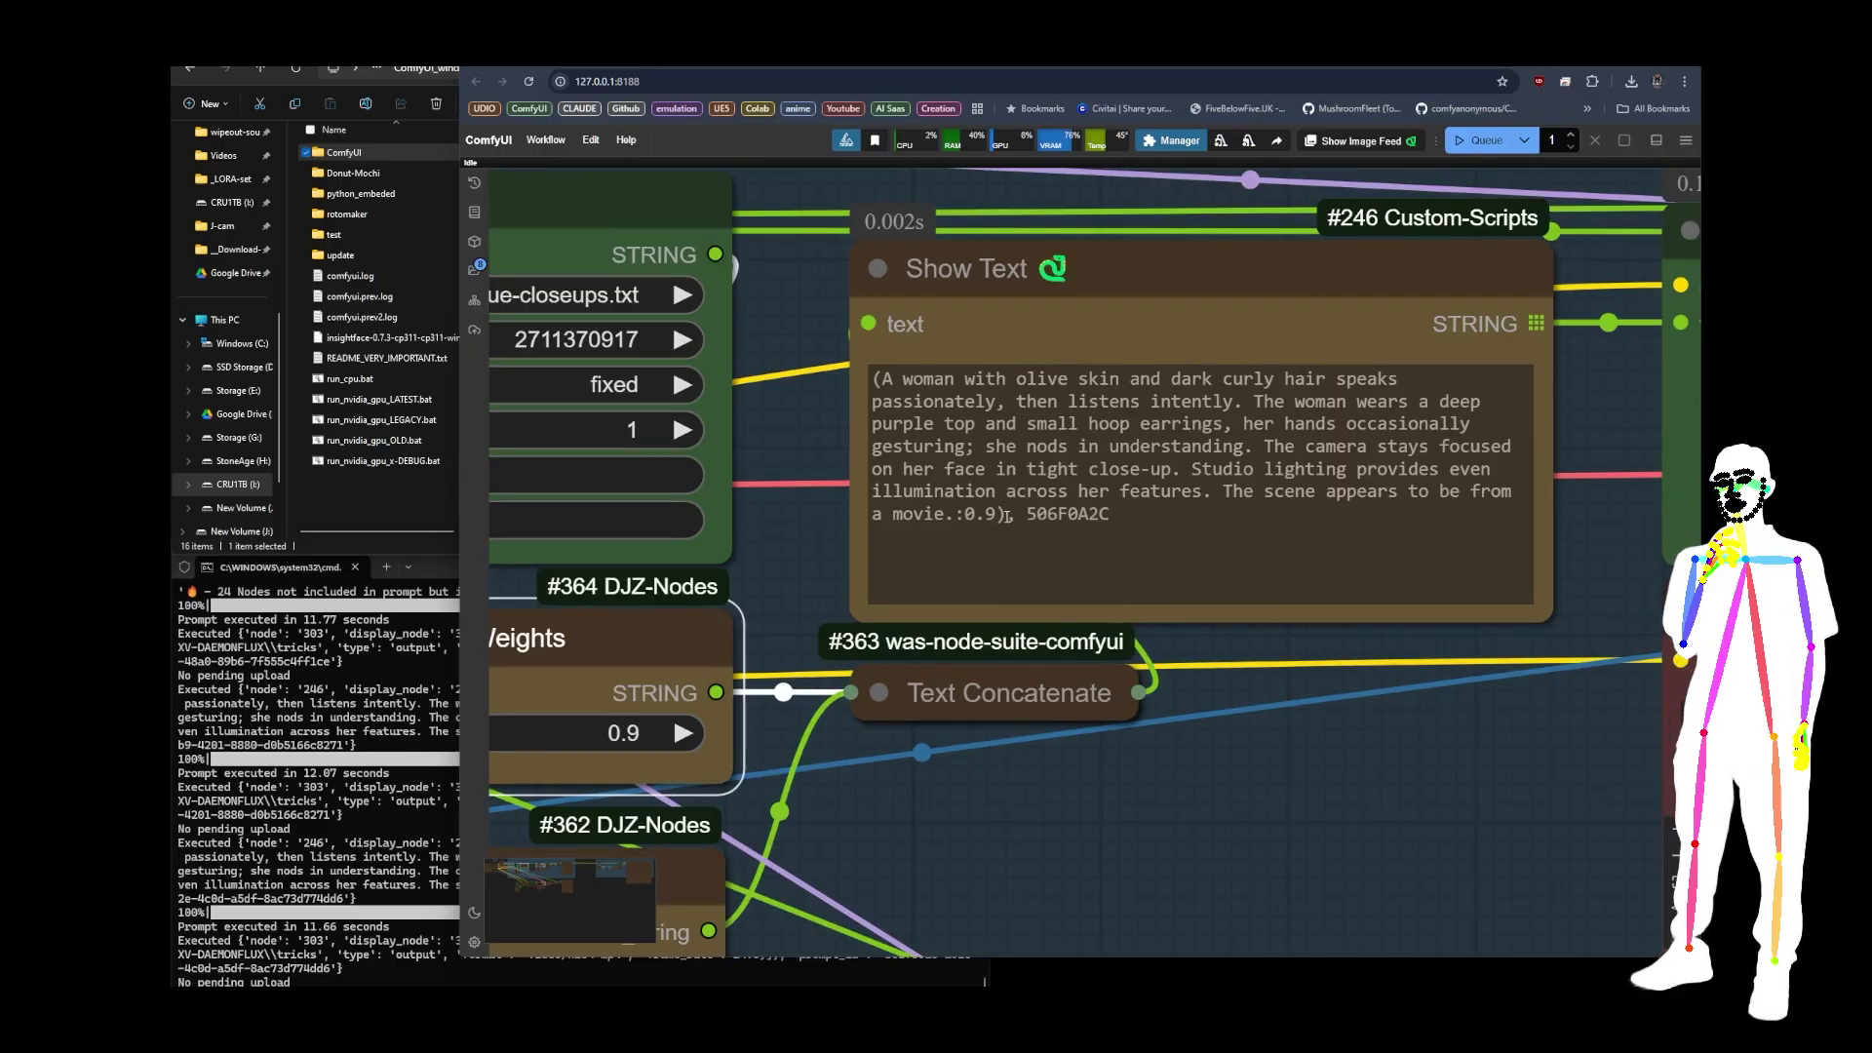
{"action": "left_click_drag", "start_coordinate": [1007, 515], "coordinate": [874, 380]}
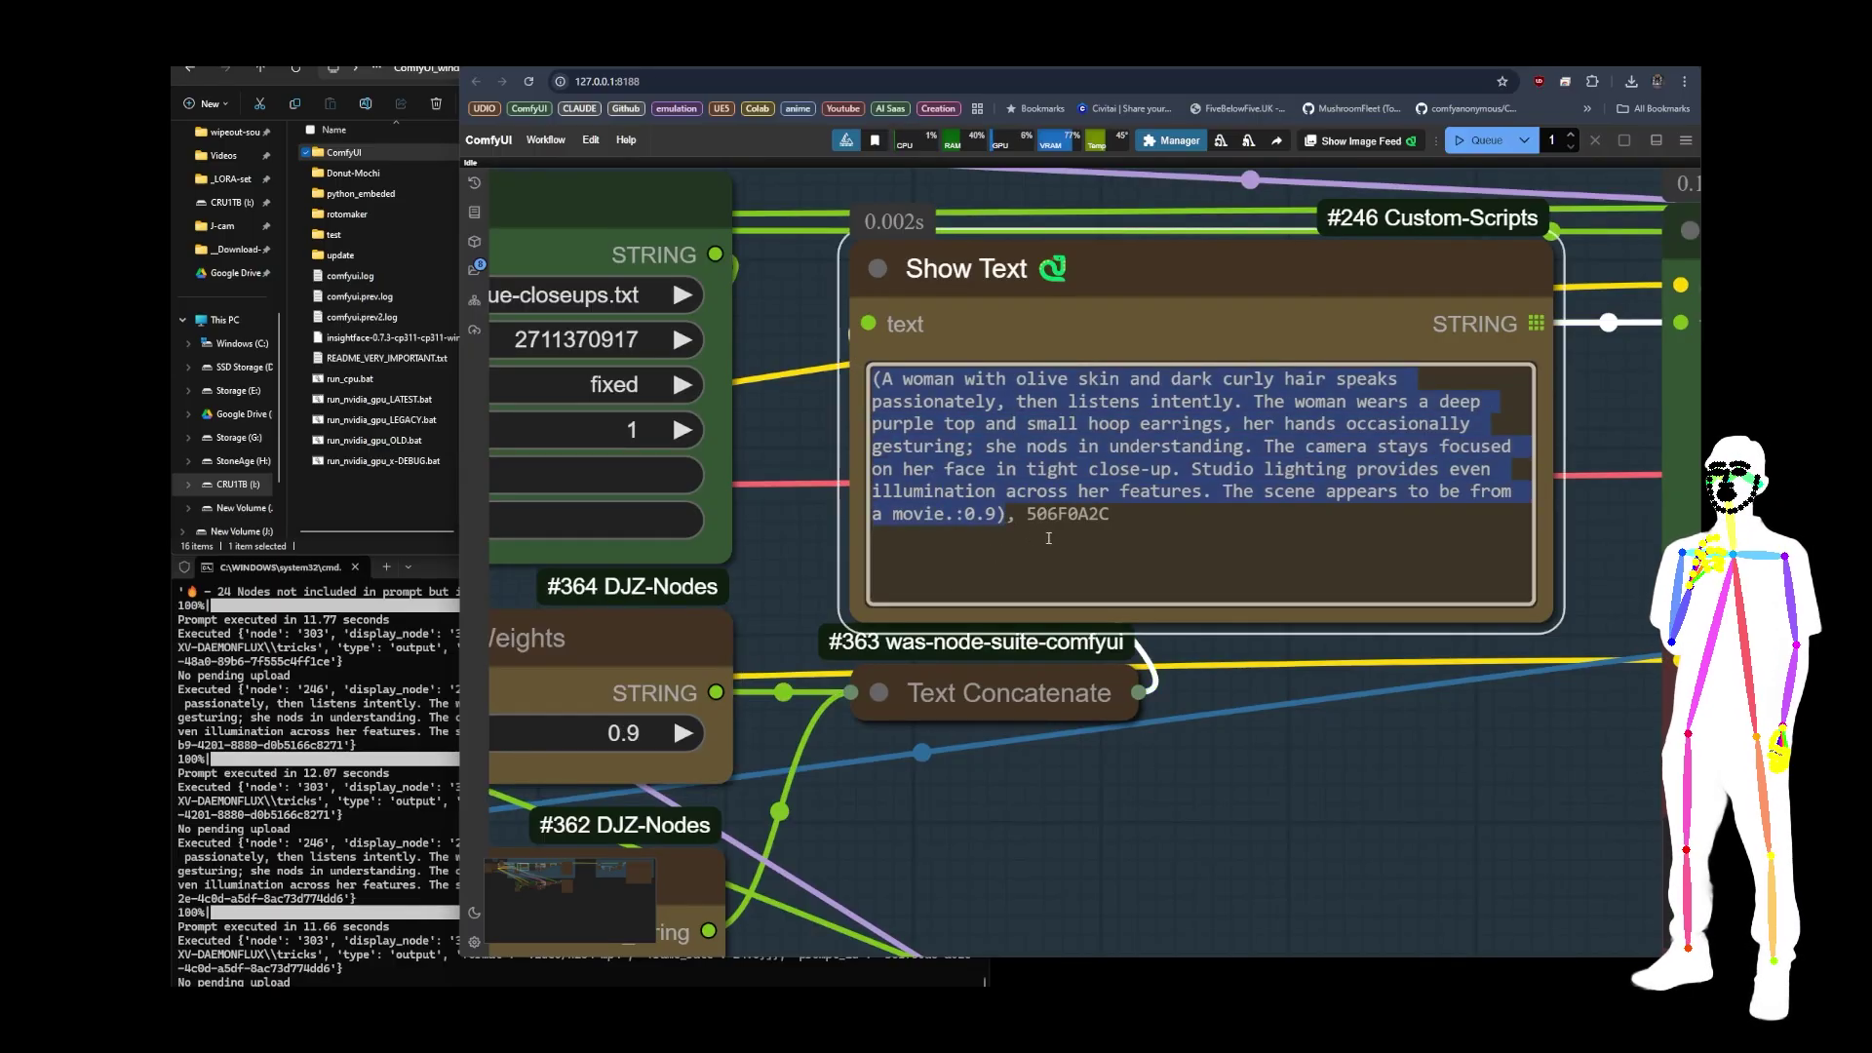
{"action": "left_click", "coordinate": [1137, 834]}
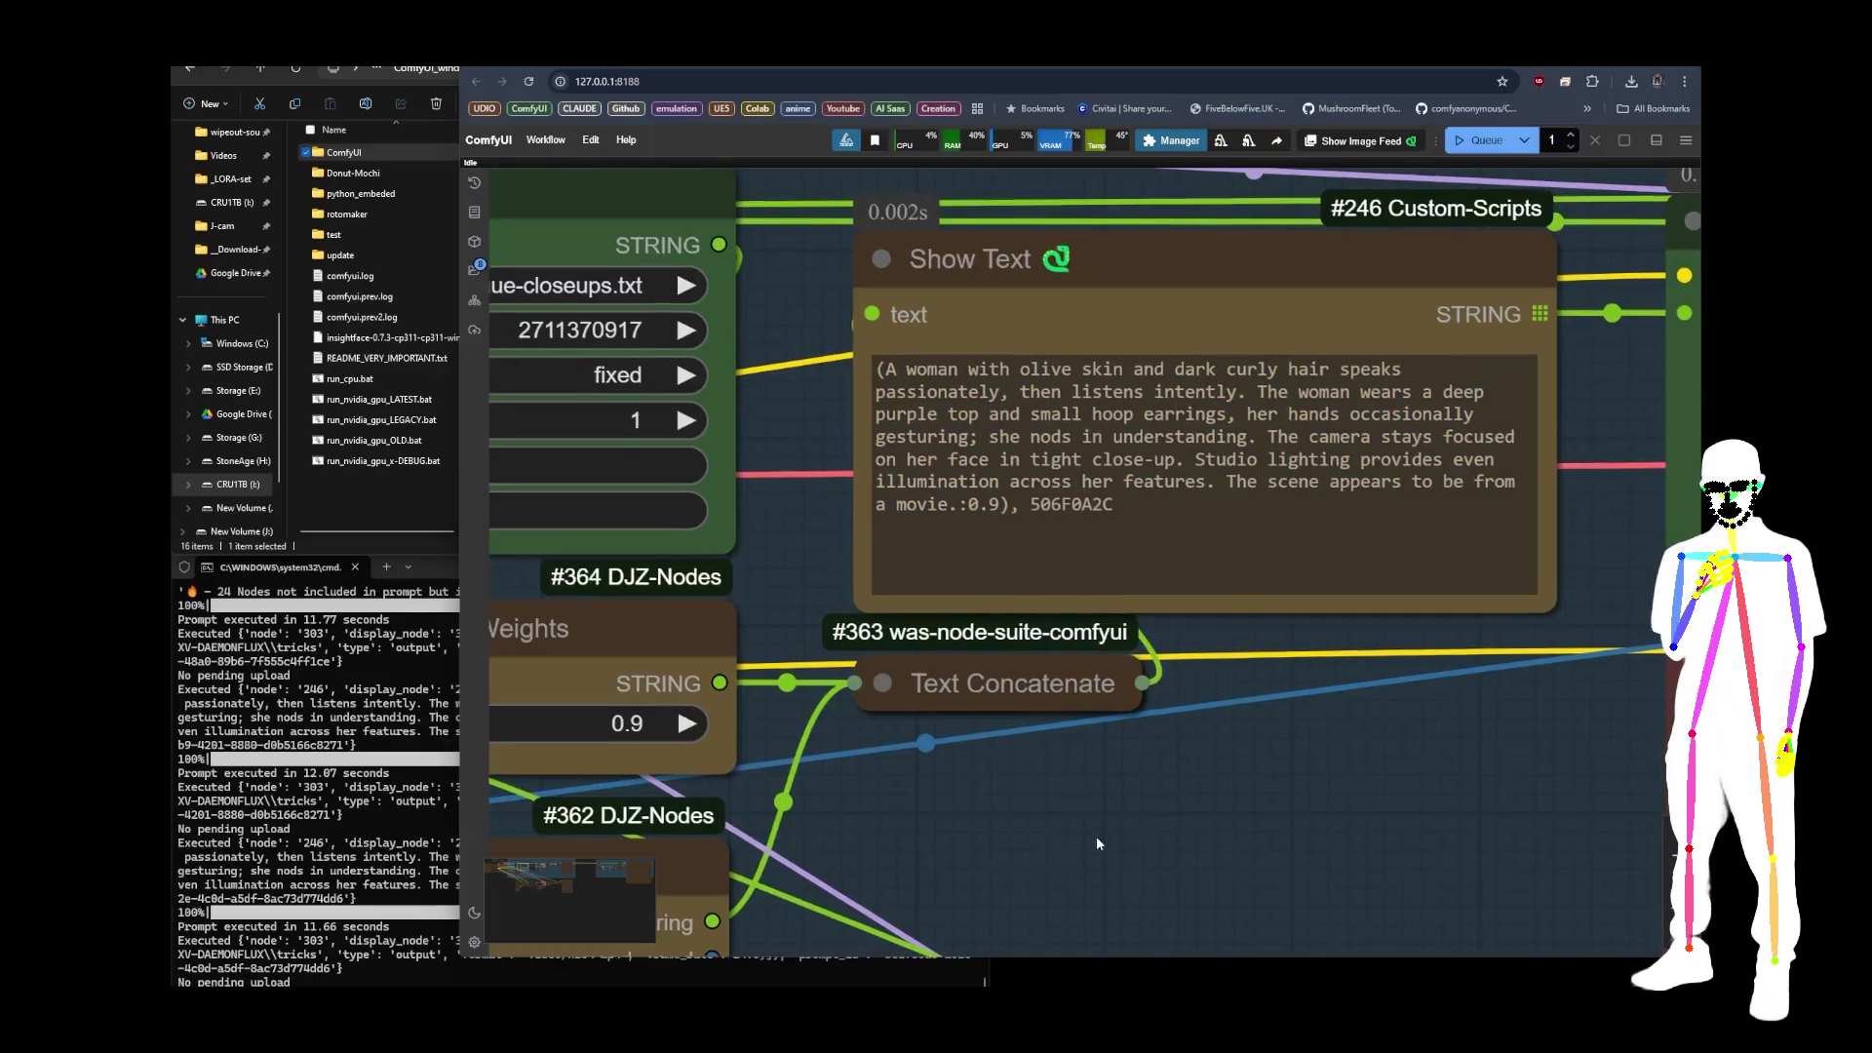
{"action": "scroll", "coordinate": [1096, 835], "scroll_direction": "down", "scroll_amount": 2}
{"action": "key", "text": "alt+c"}
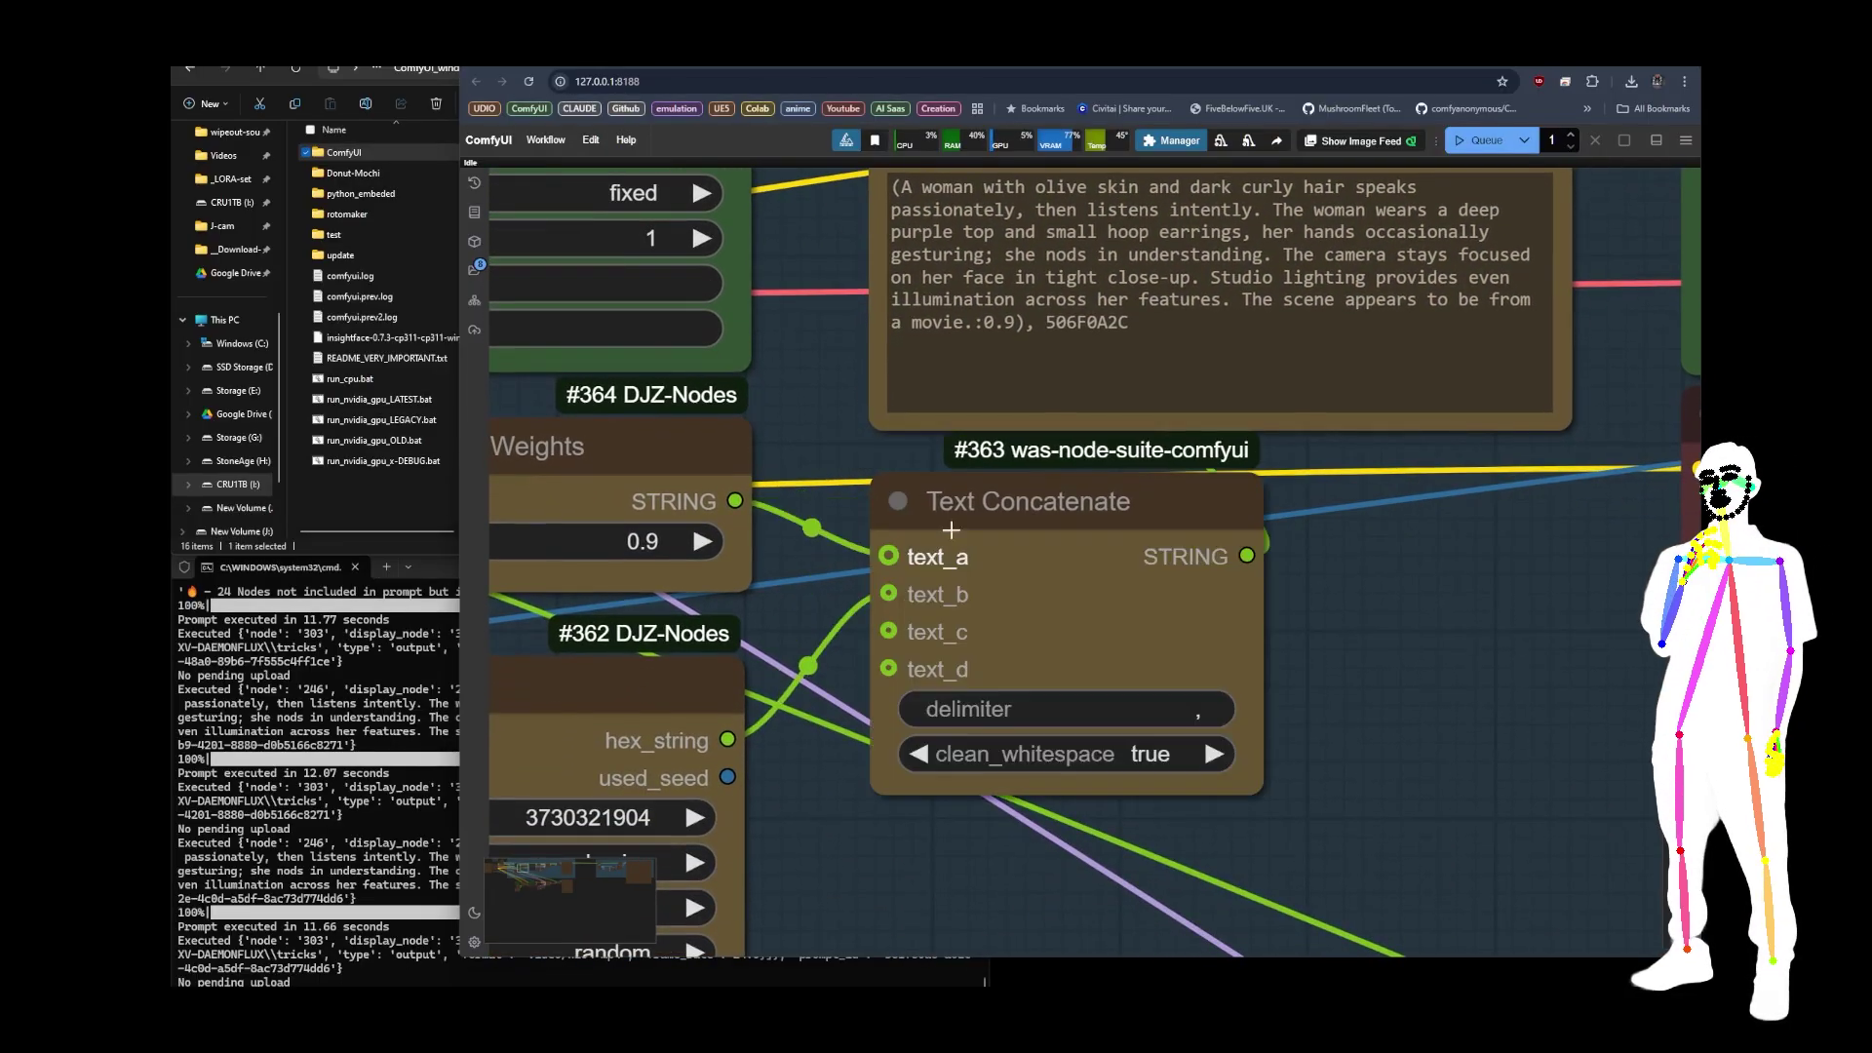
{"action": "left_click", "coordinate": [894, 503]}
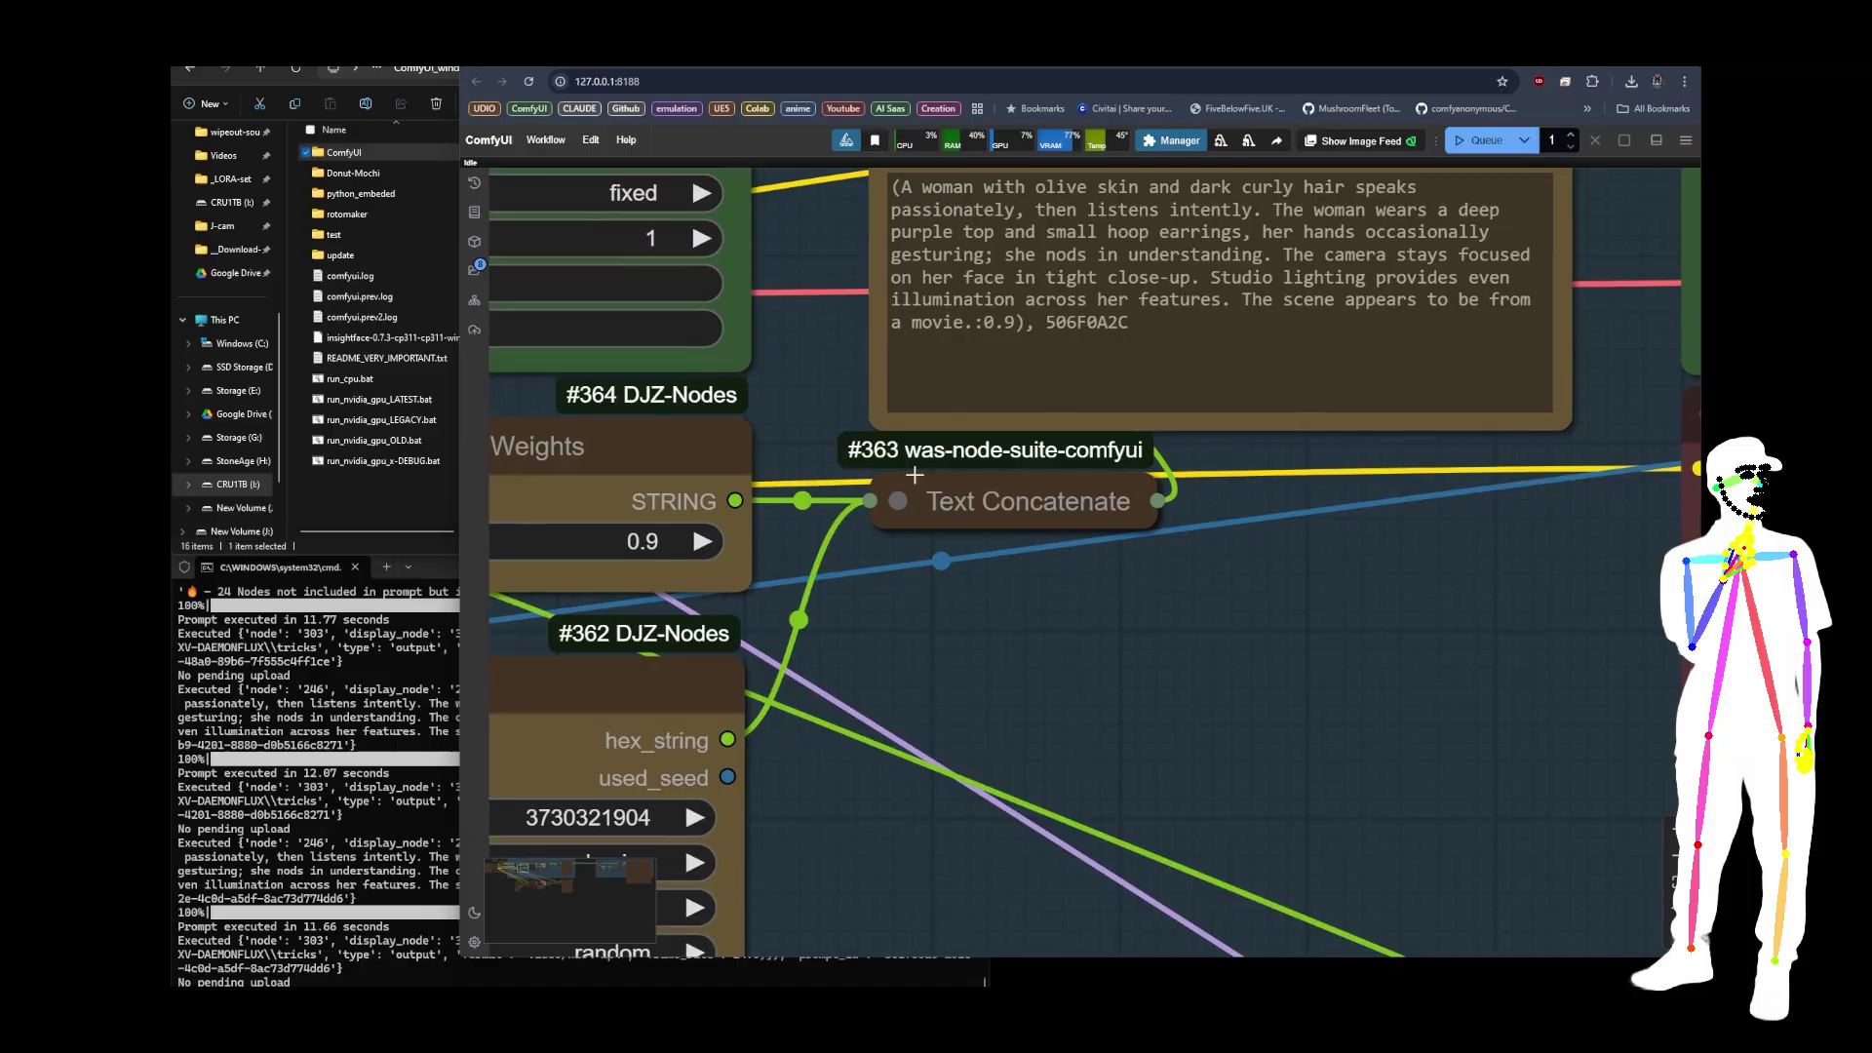
{"action": "left_click", "coordinate": [1029, 335], "text": "shift"}
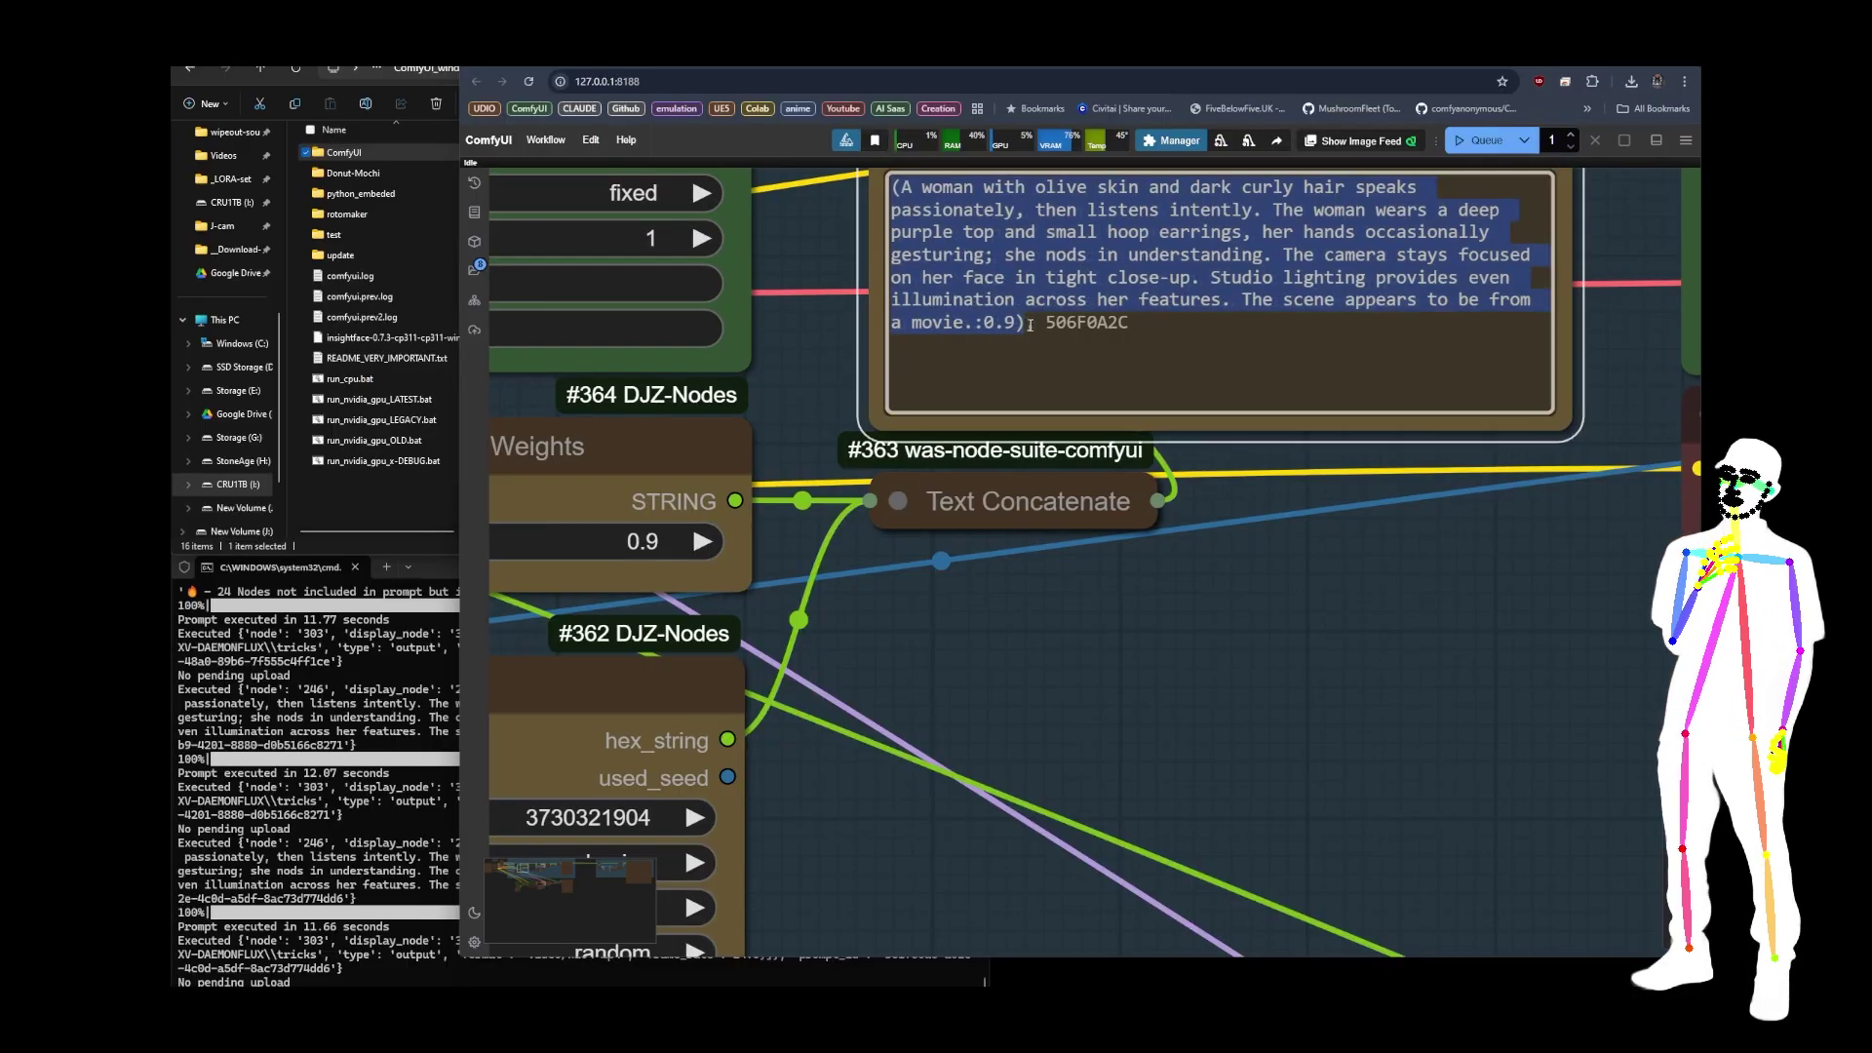
{"action": "left_click", "coordinate": [1047, 344]}
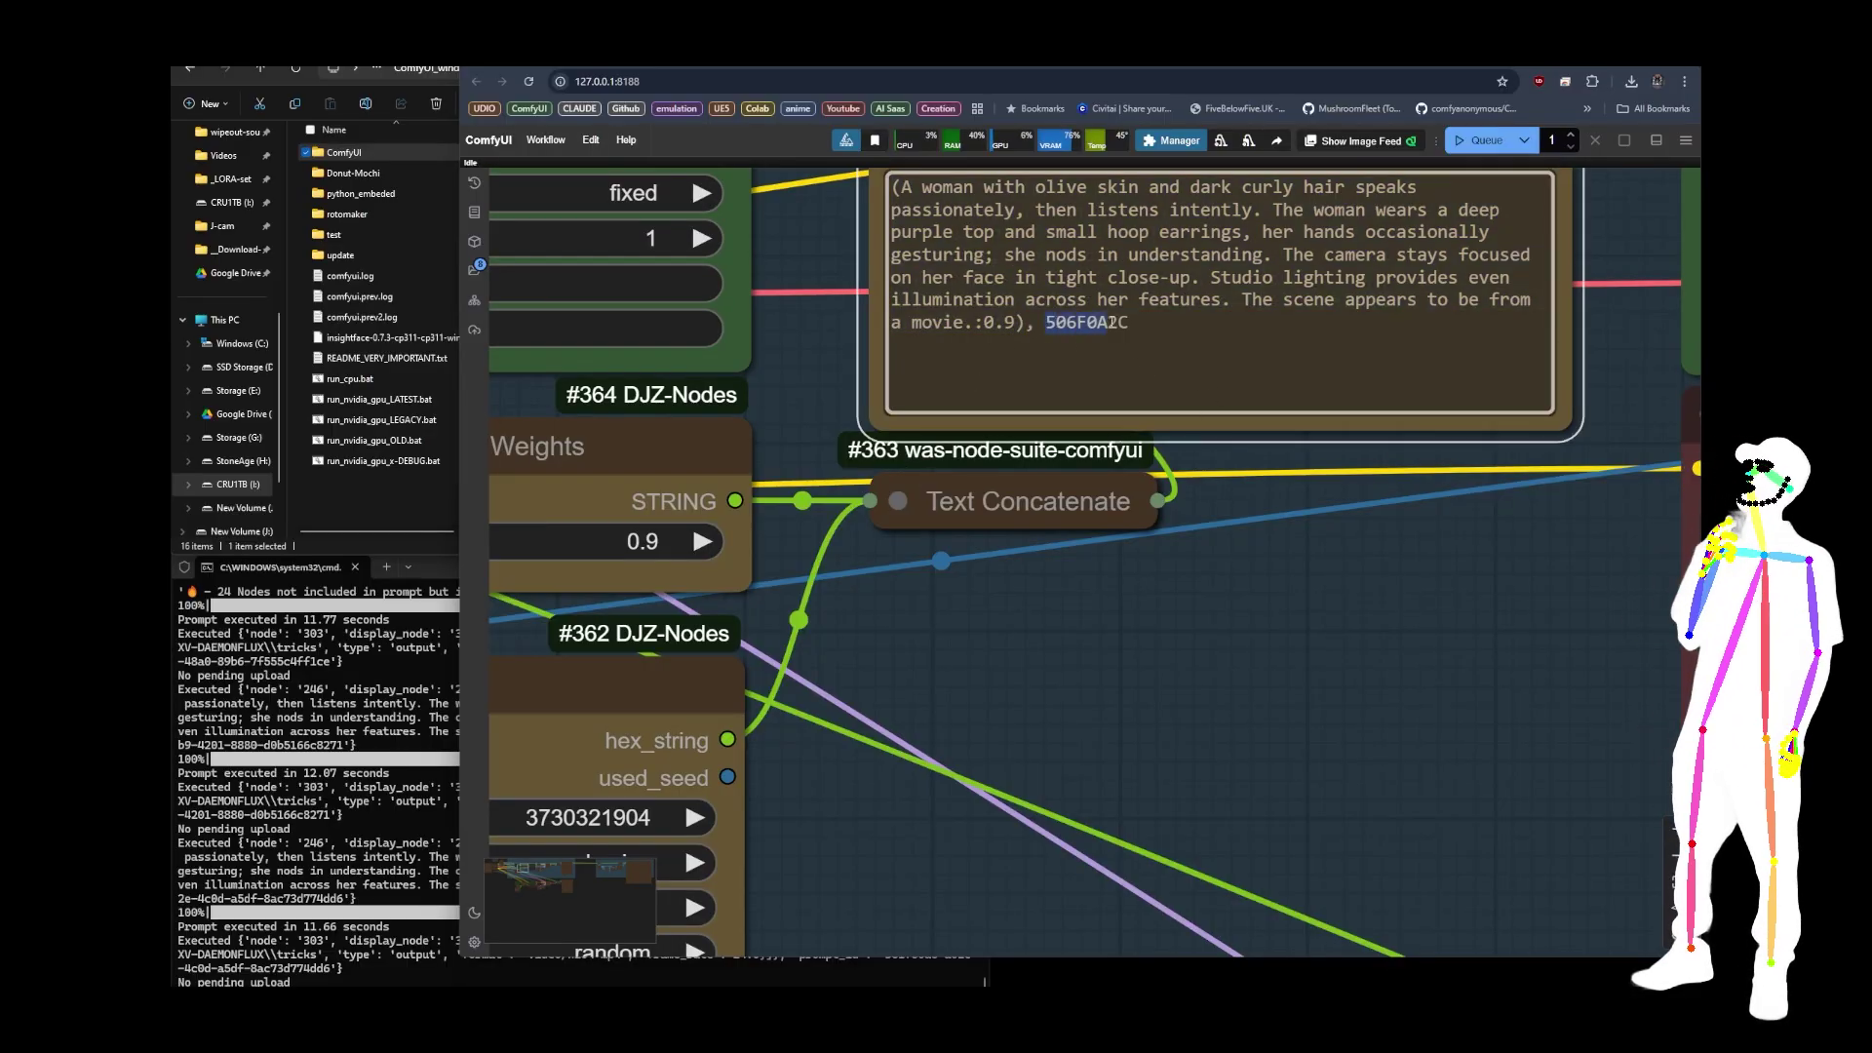
{"action": "scroll", "coordinate": [1342, 634], "scroll_direction": "up", "scroll_amount": 5}
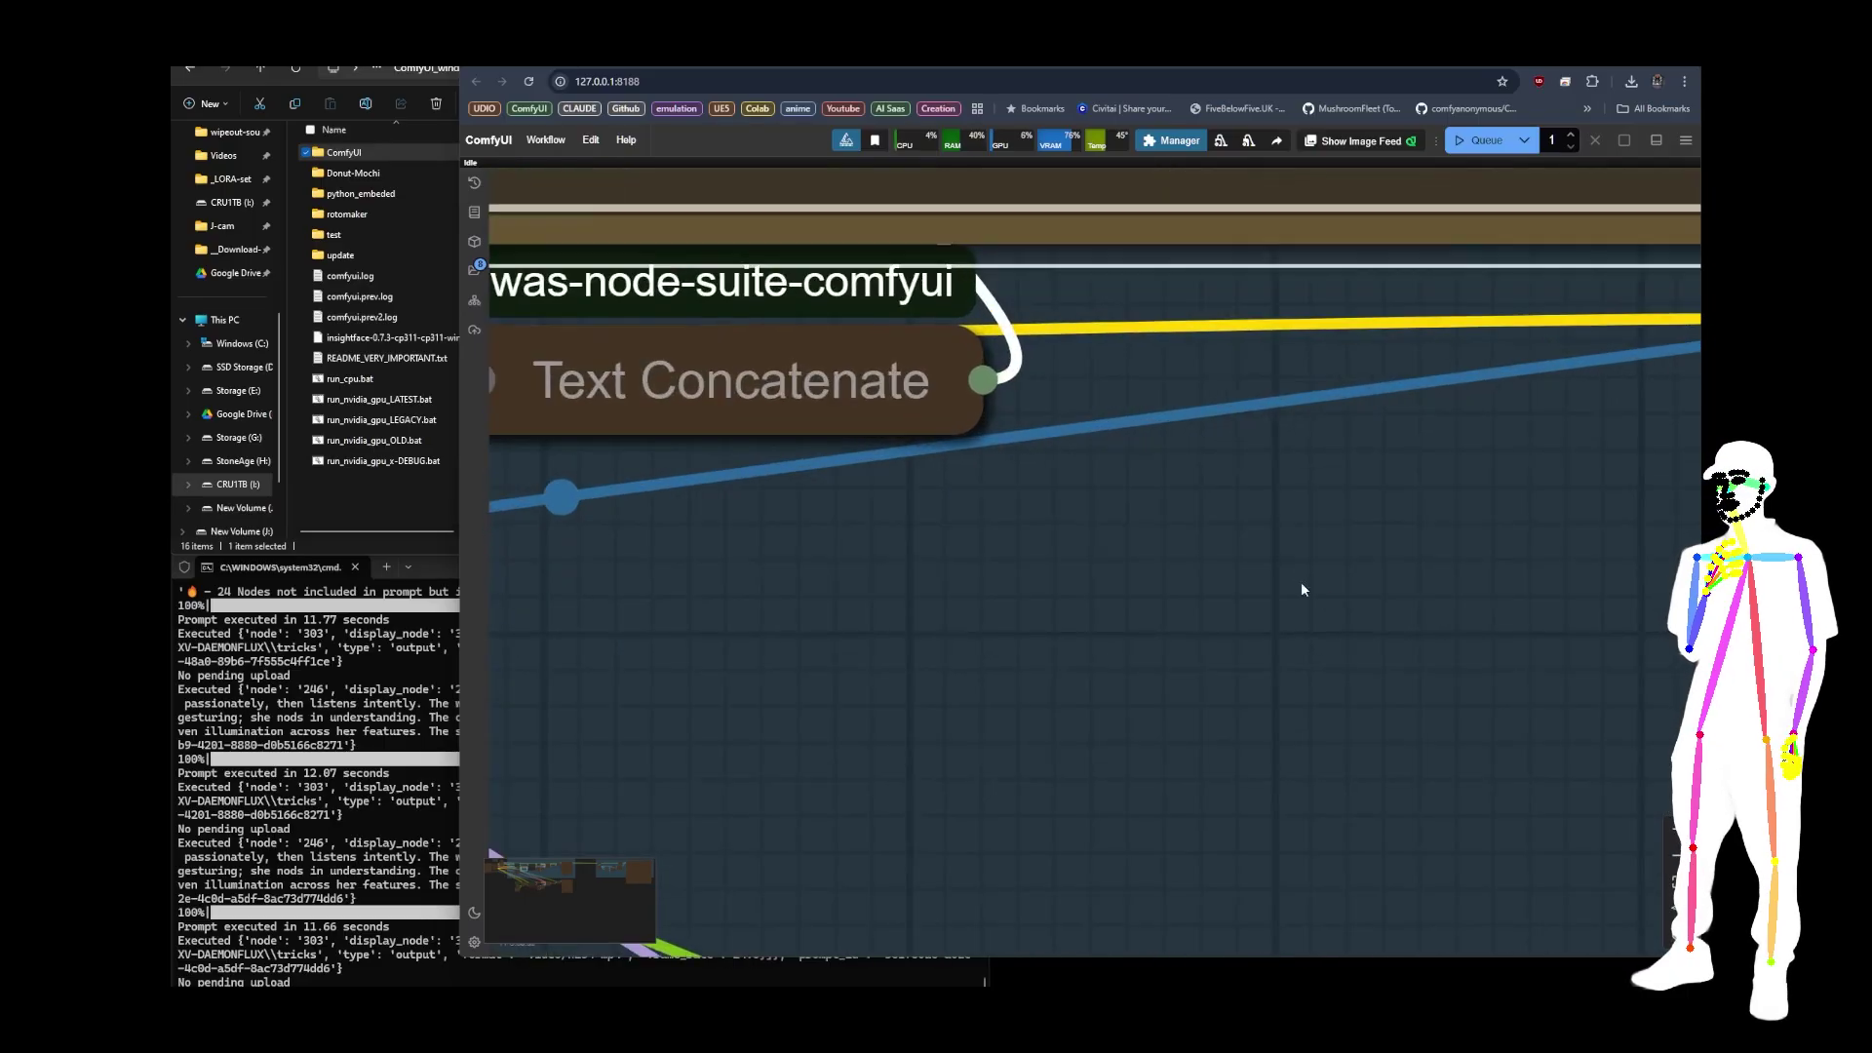
{"action": "left_click_drag", "start_coordinate": [1300, 581], "coordinate": [1473, 1048]}
{"action": "double_click", "coordinate": [947, 508]}
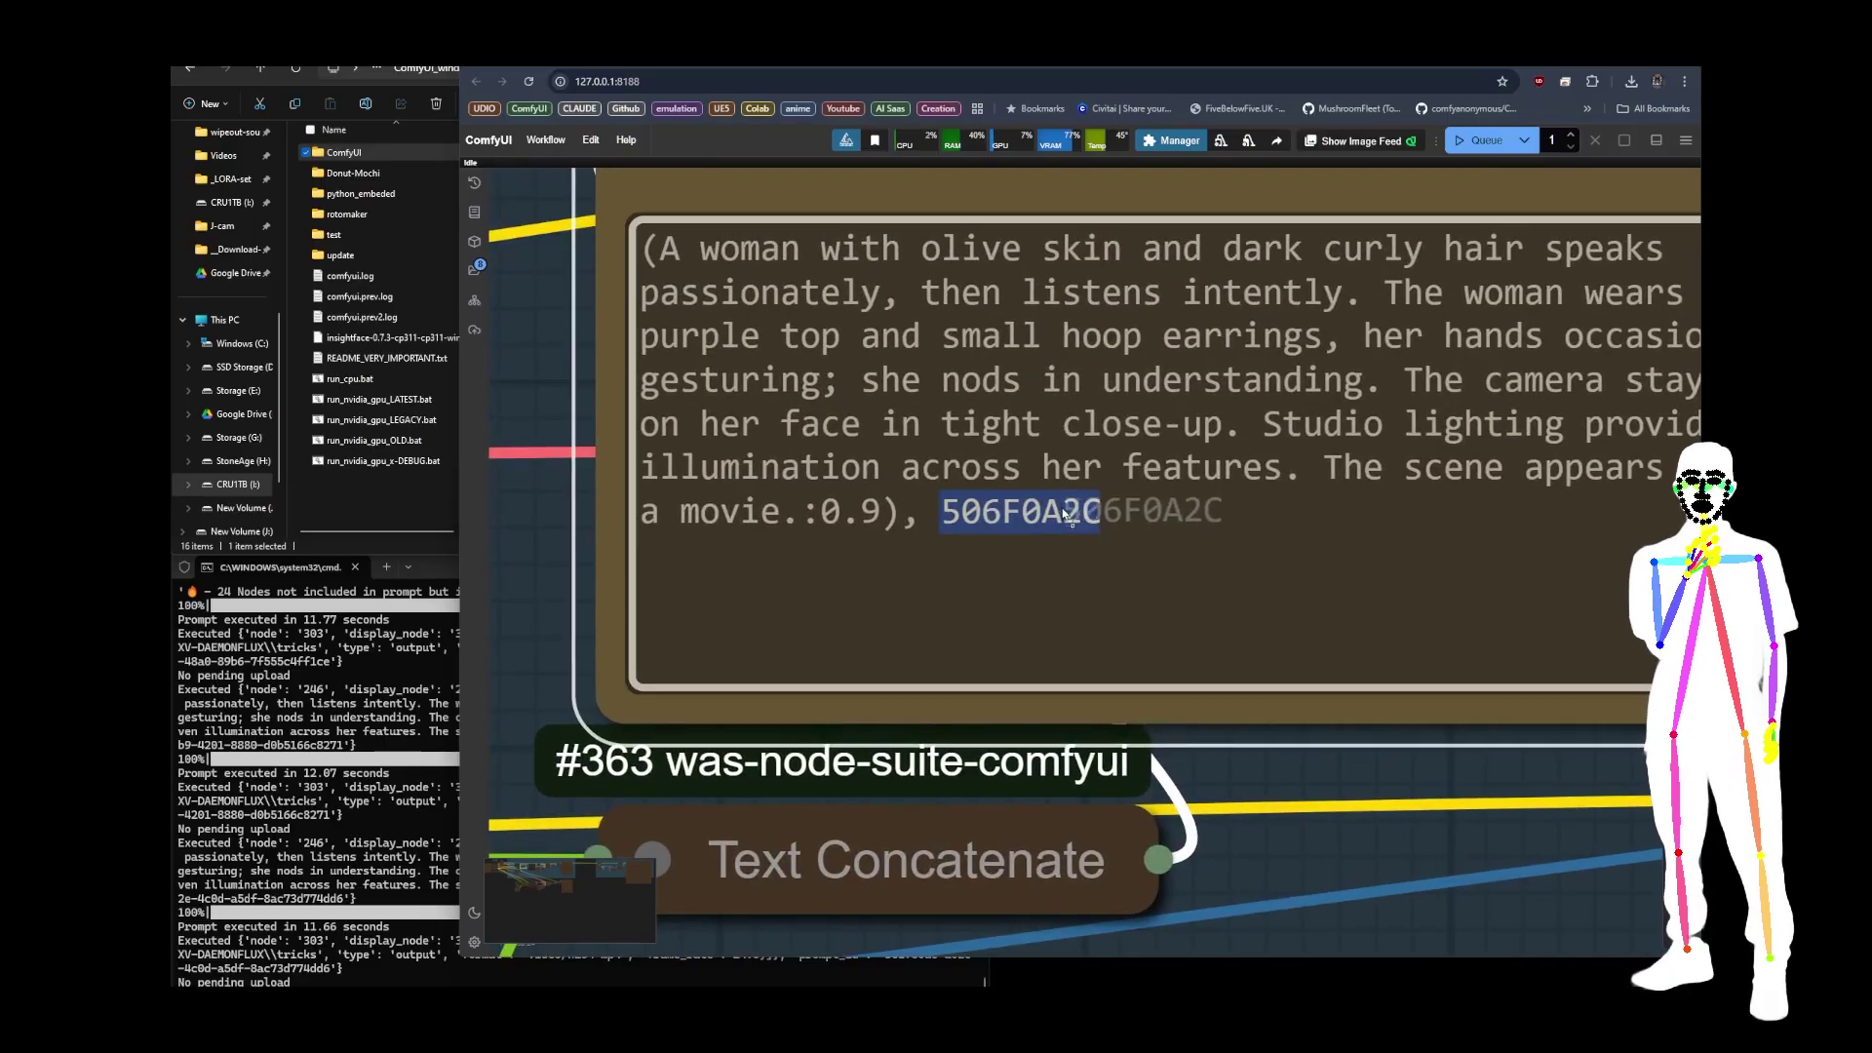
{"action": "scroll", "coordinate": [530, 537], "scroll_direction": "down", "scroll_amount": 8}
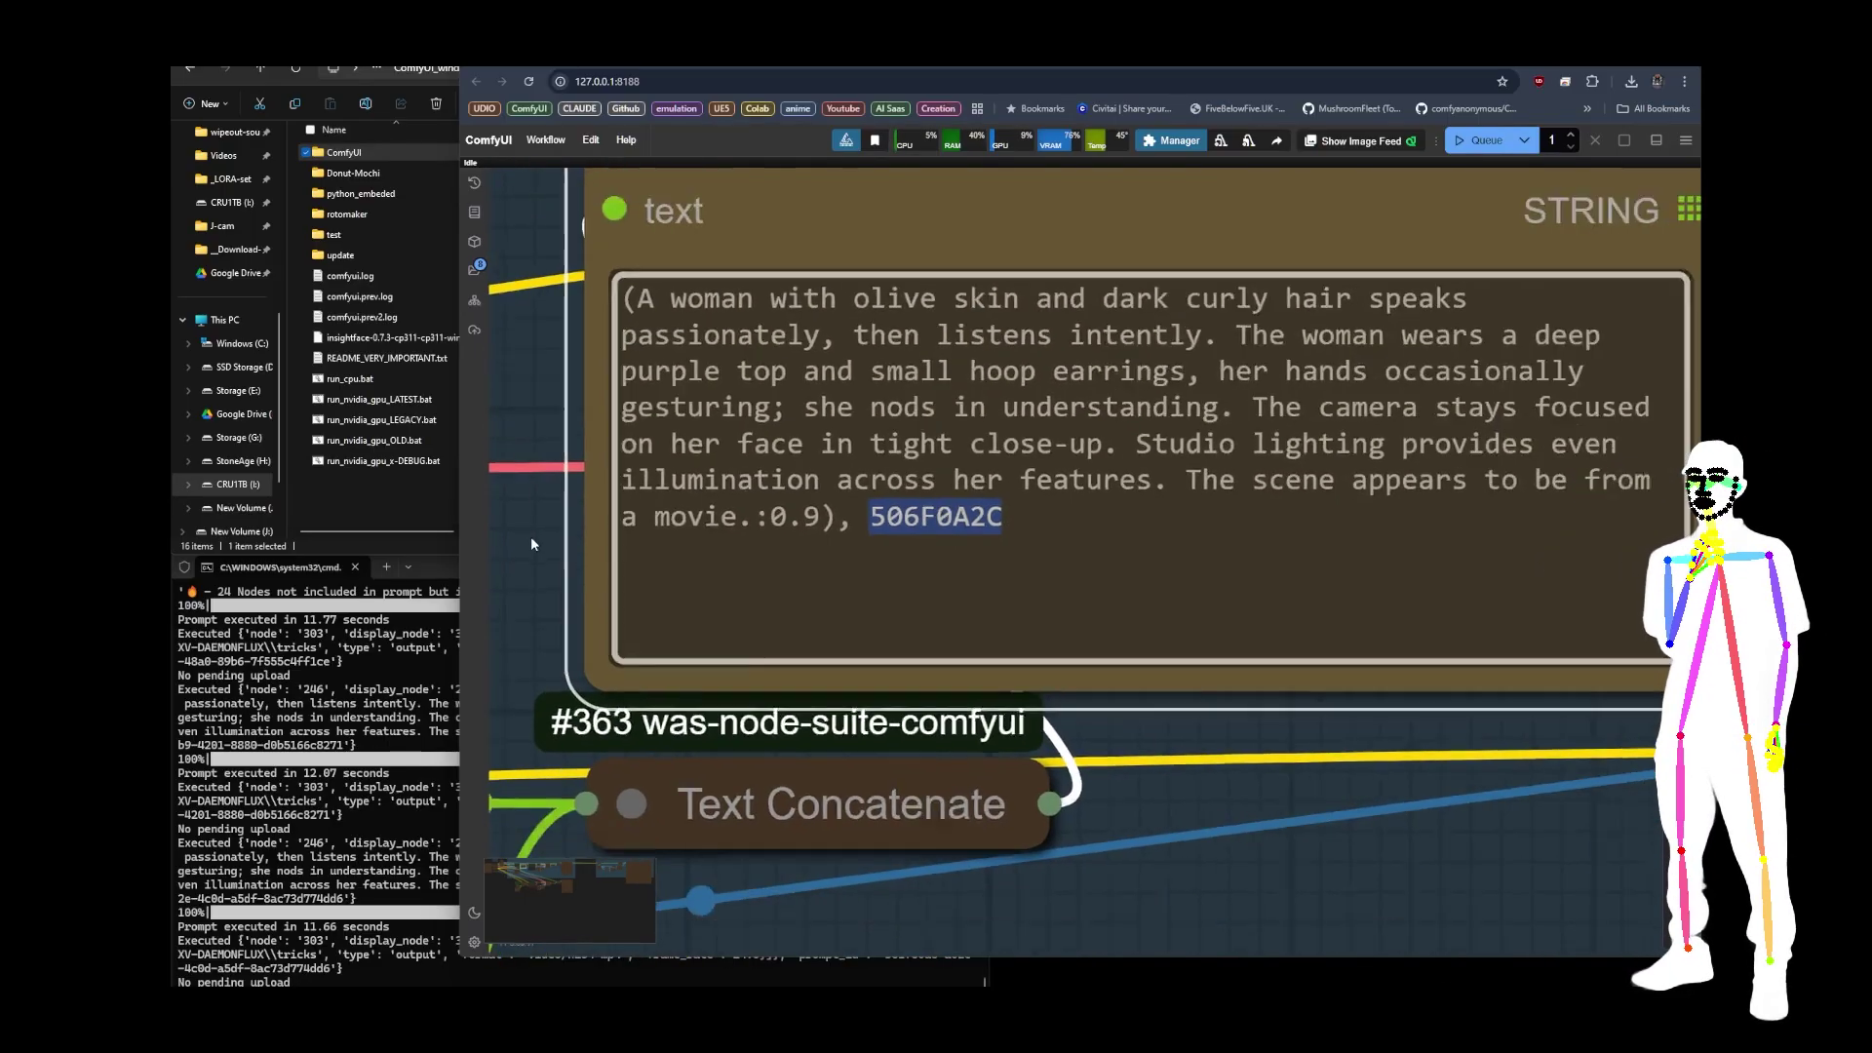
{"action": "left_click_drag", "start_coordinate": [726, 728], "coordinate": [1184, 554]}
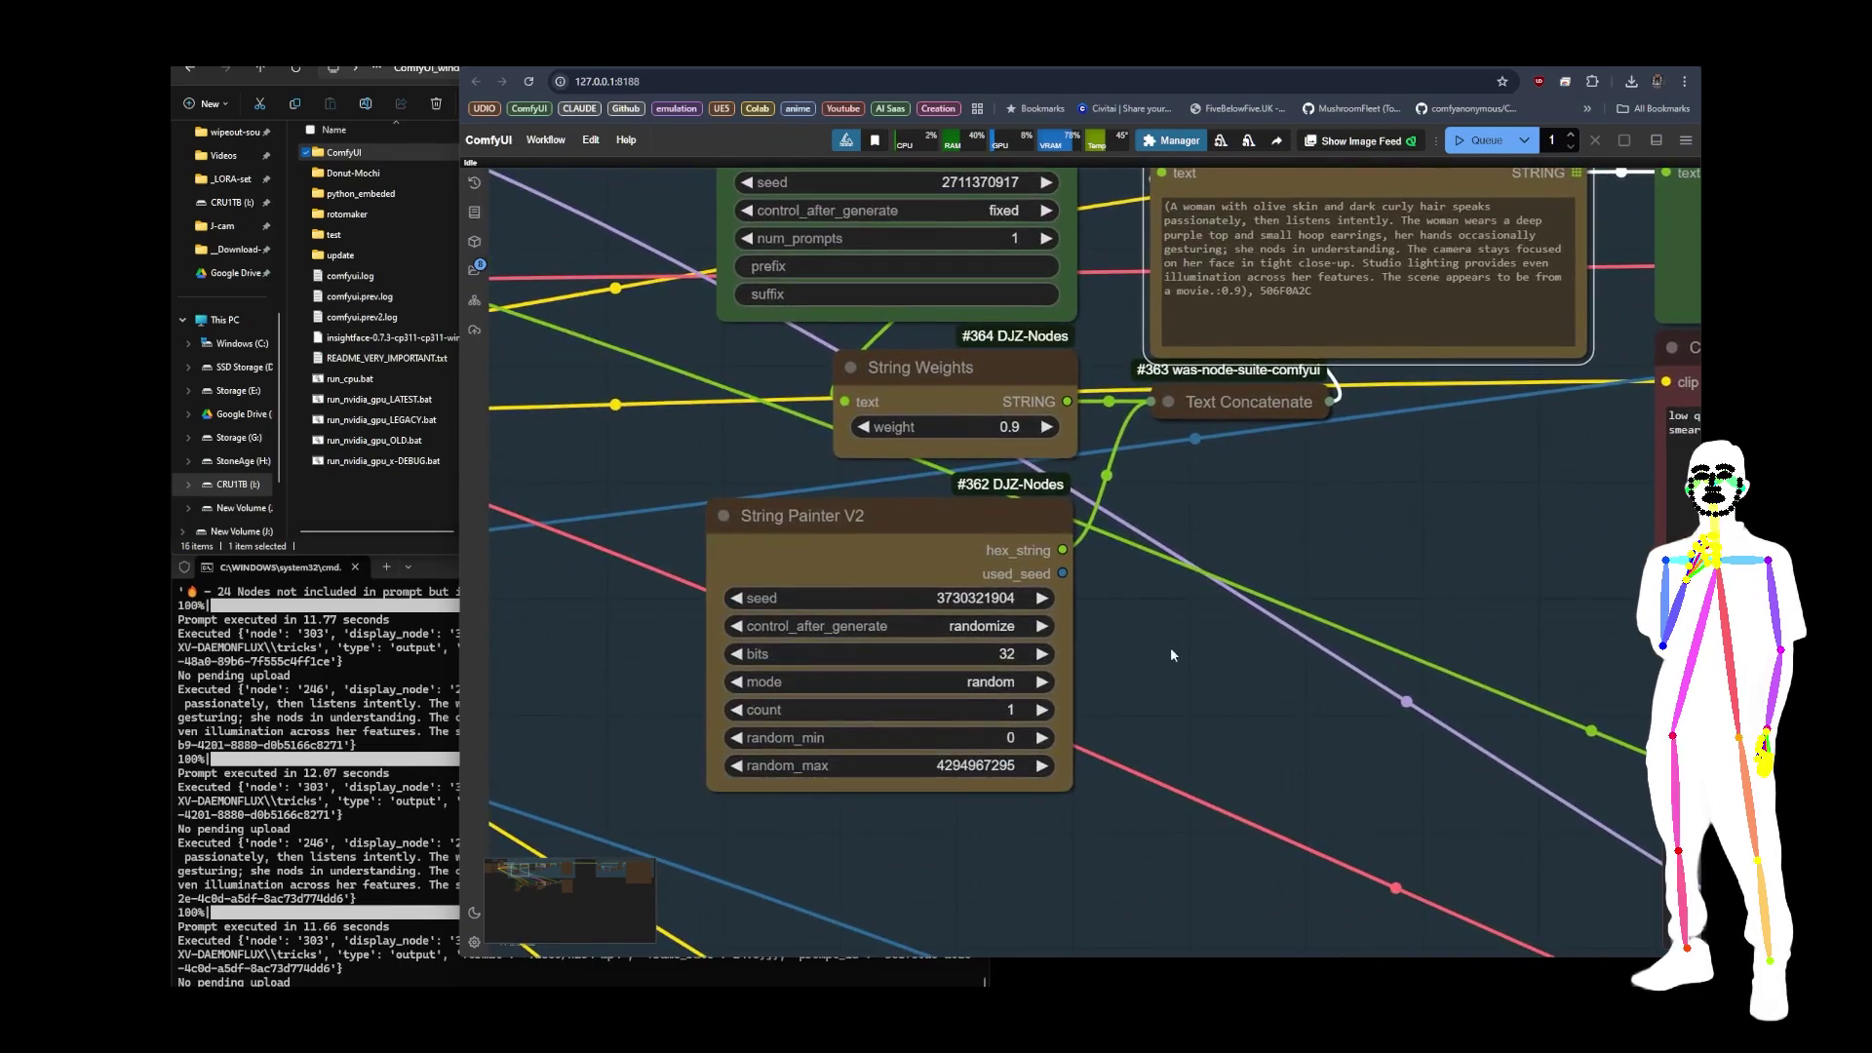
{"action": "left_click_drag", "start_coordinate": [1172, 653], "coordinate": [1258, 630]}
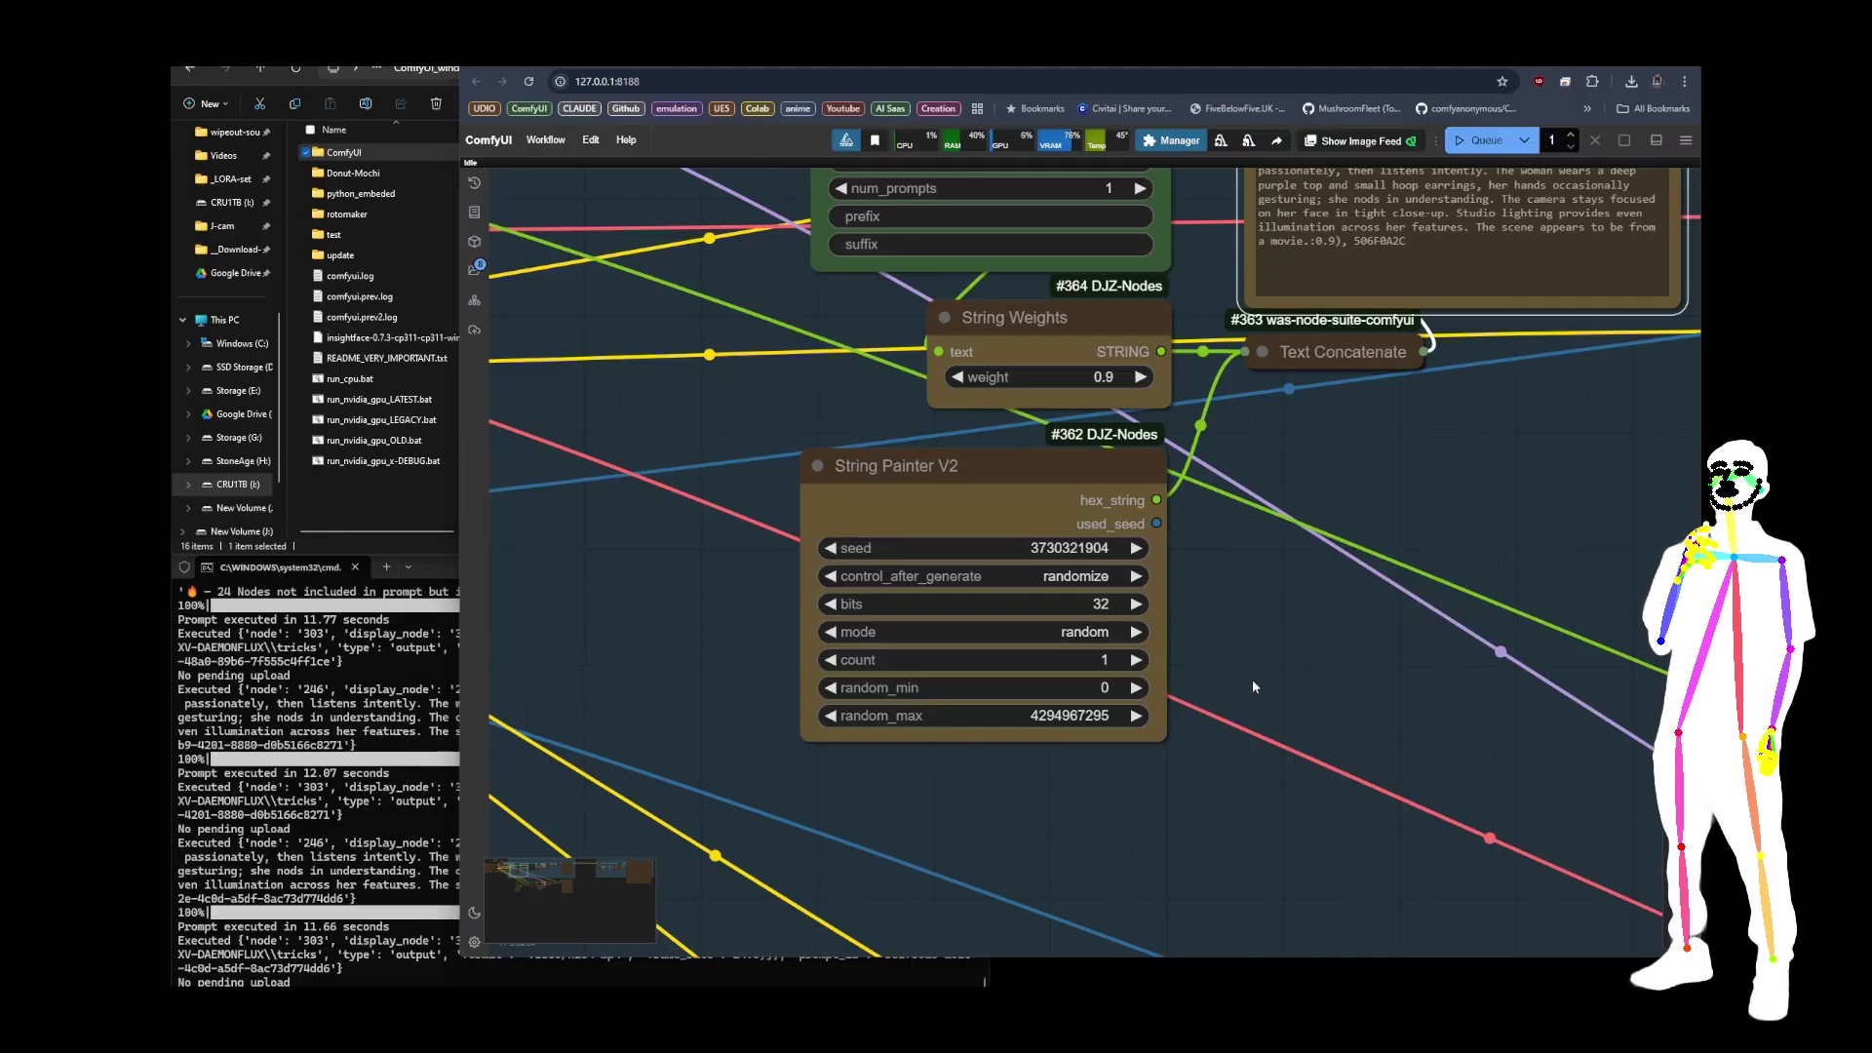
{"action": "scroll", "coordinate": [1186, 606], "scroll_direction": "up", "scroll_amount": 3}
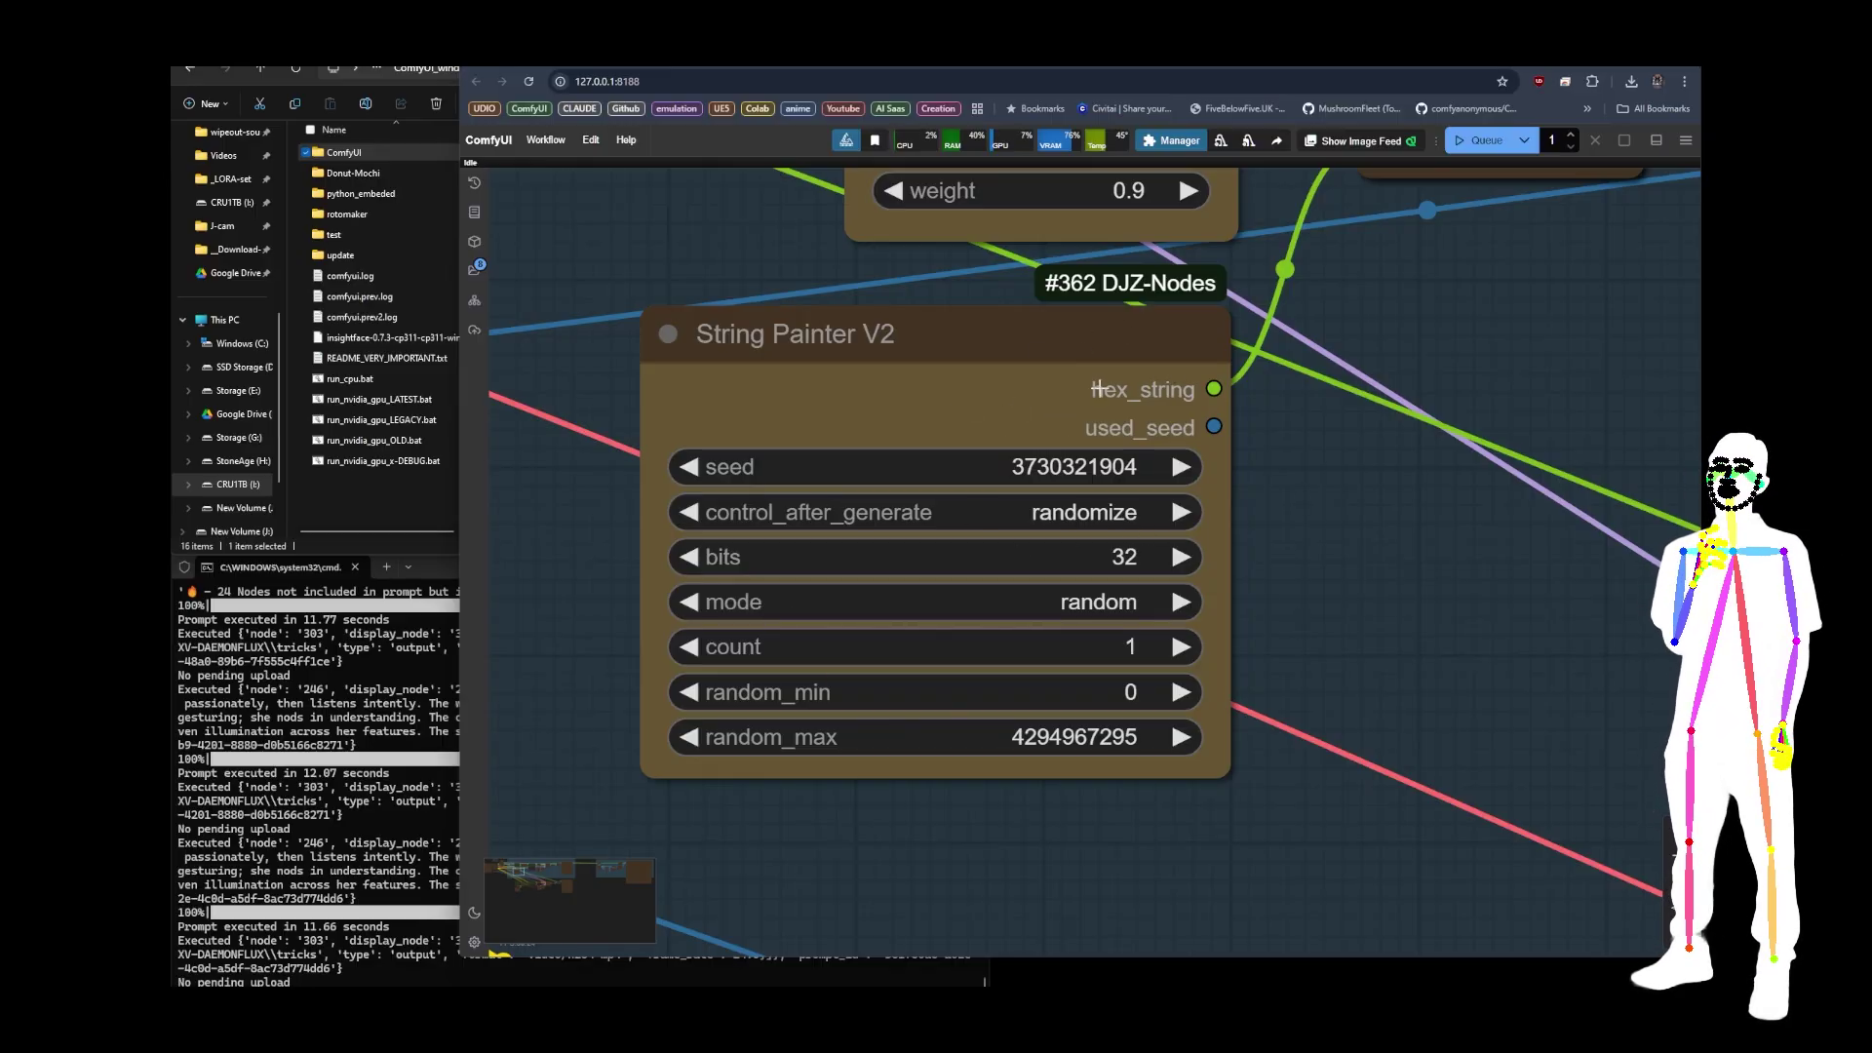
{"action": "scroll", "coordinate": [1055, 601], "scroll_direction": "right", "scroll_amount": 5}
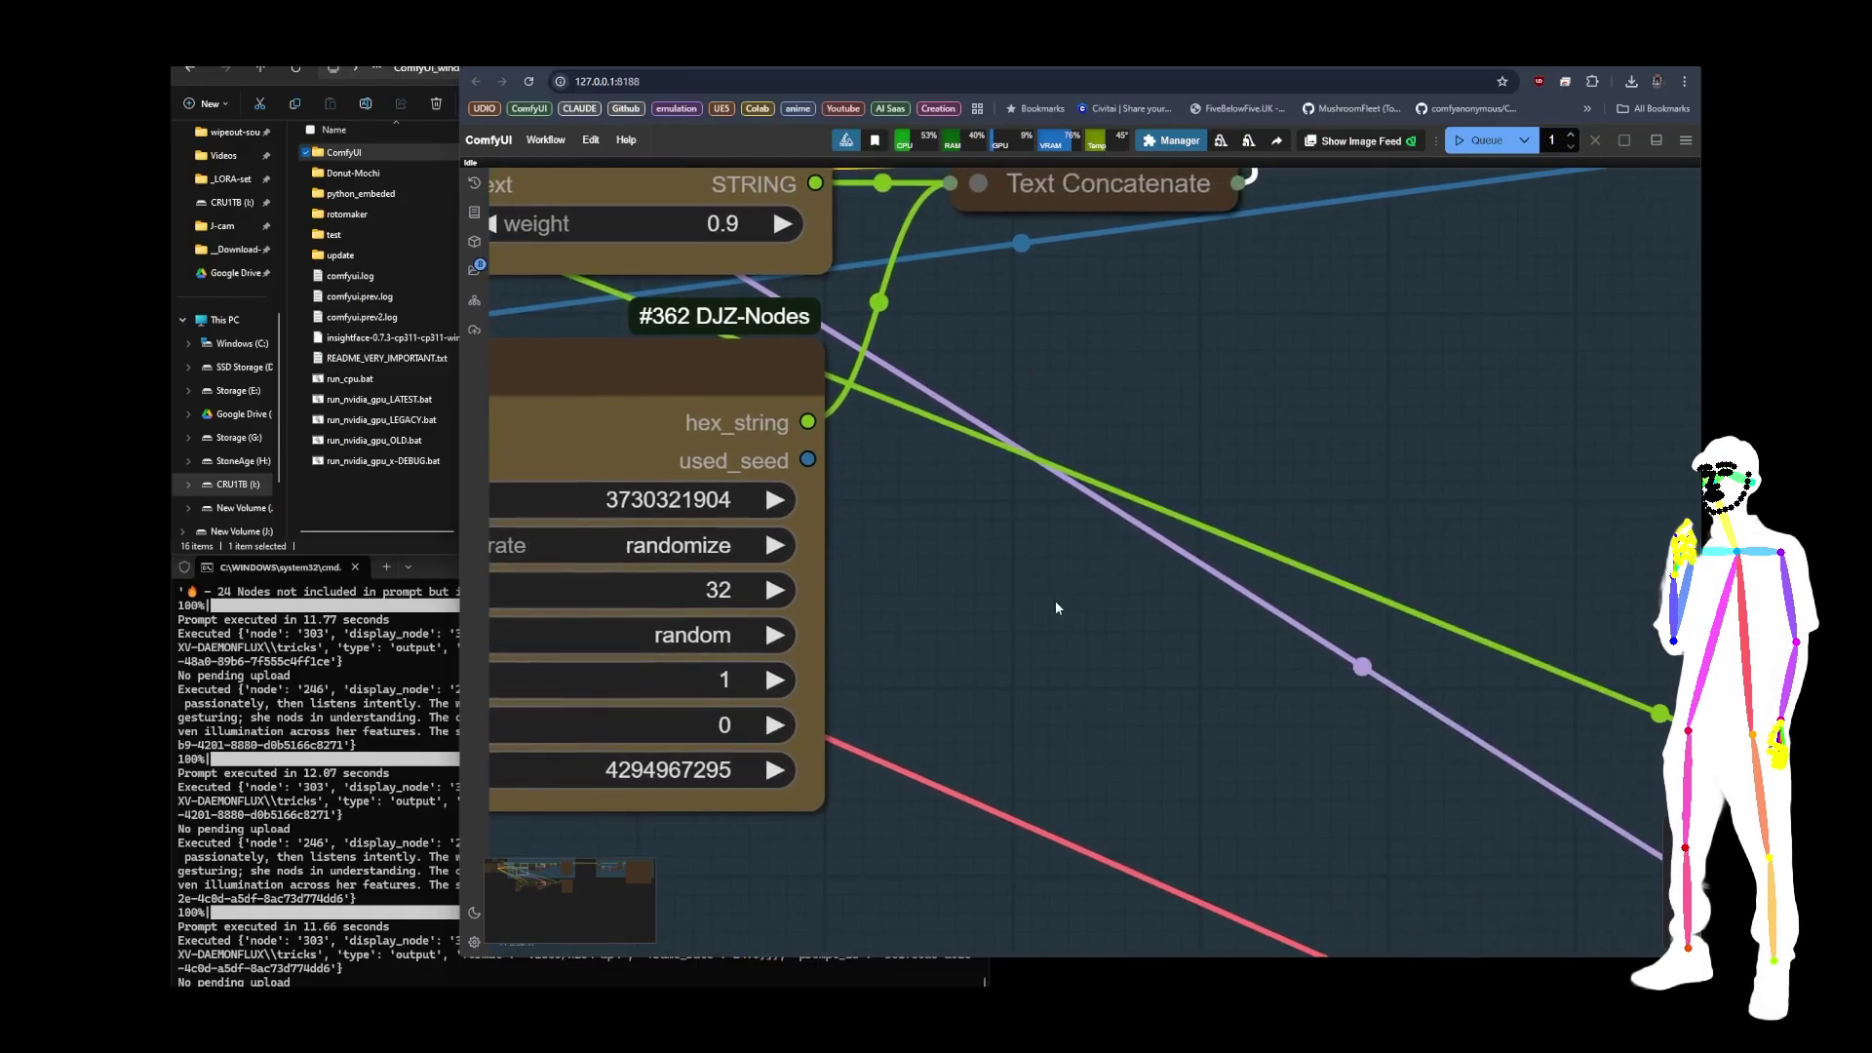
- Add a second String Painter V2 node via a 'string pa' search and place it beside the first
{"action": "double_click", "coordinate": [1040, 592]}
{"action": "type", "text": "stringt"}
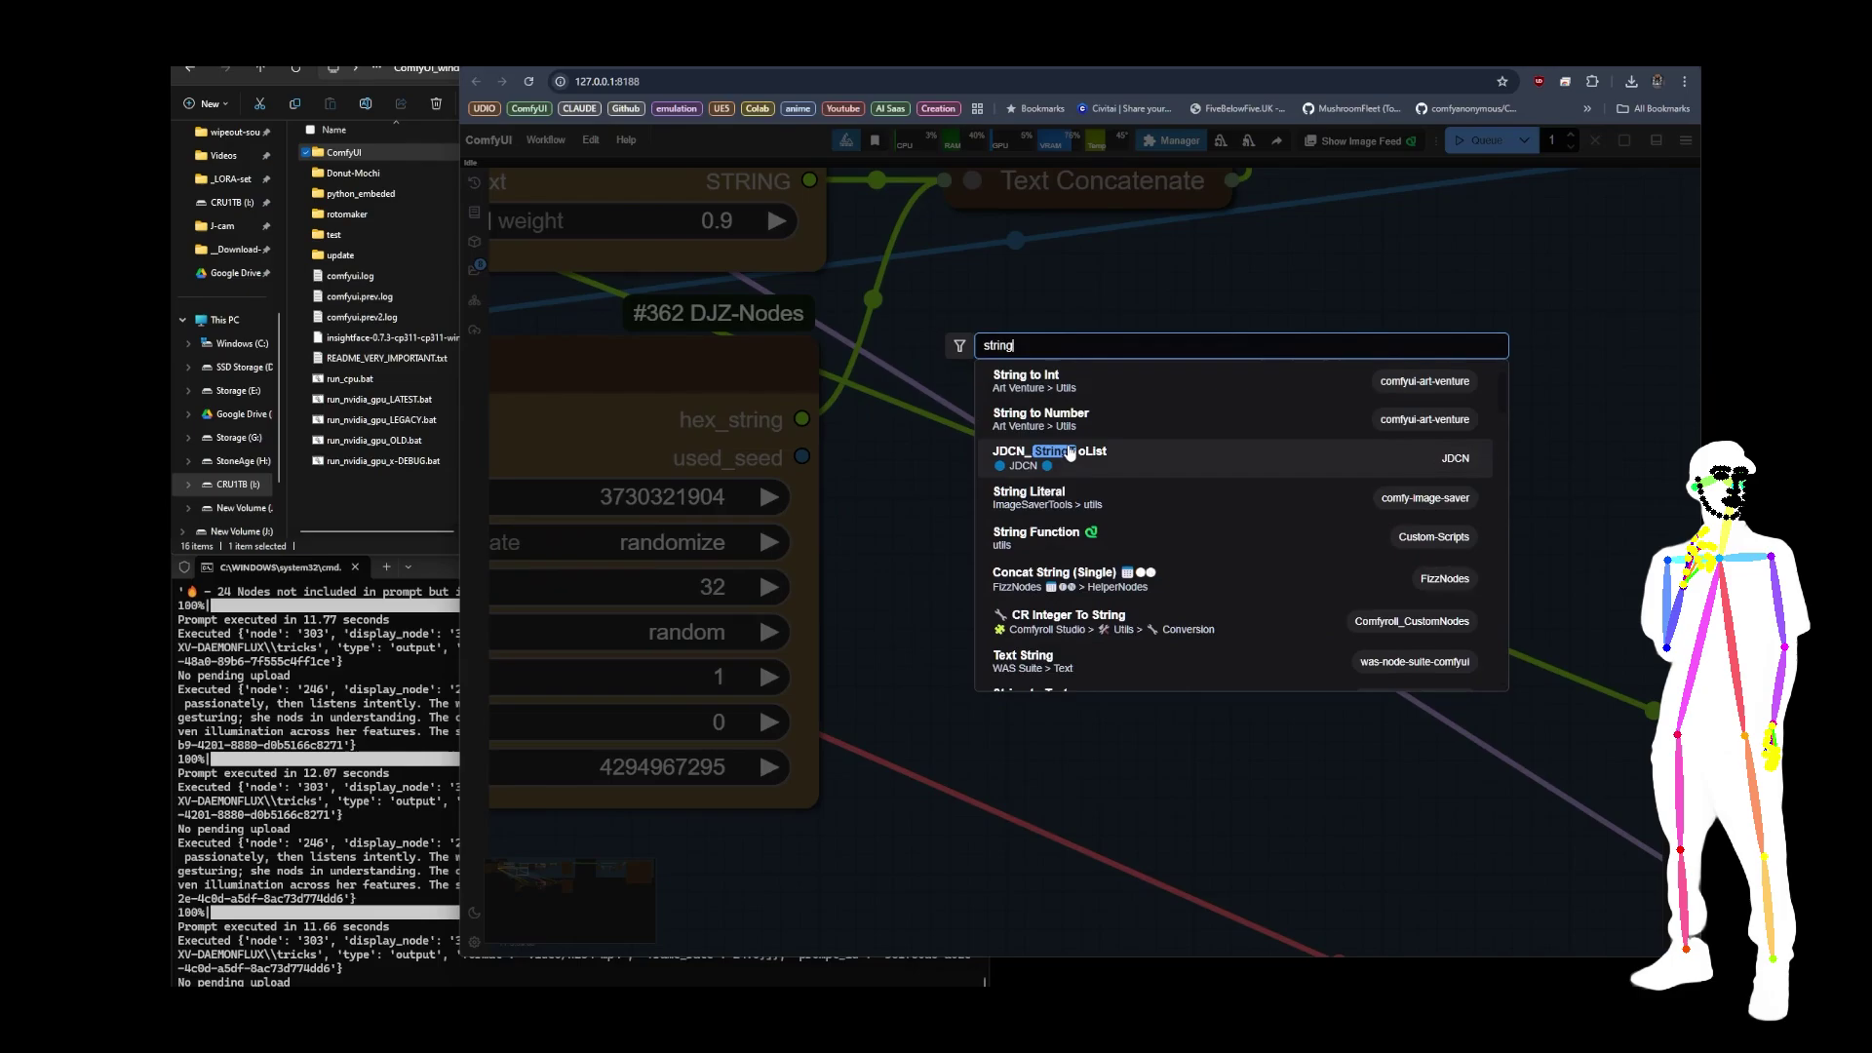
{"action": "key", "text": "BackSpace"}
{"action": "type", "text": "pa"}
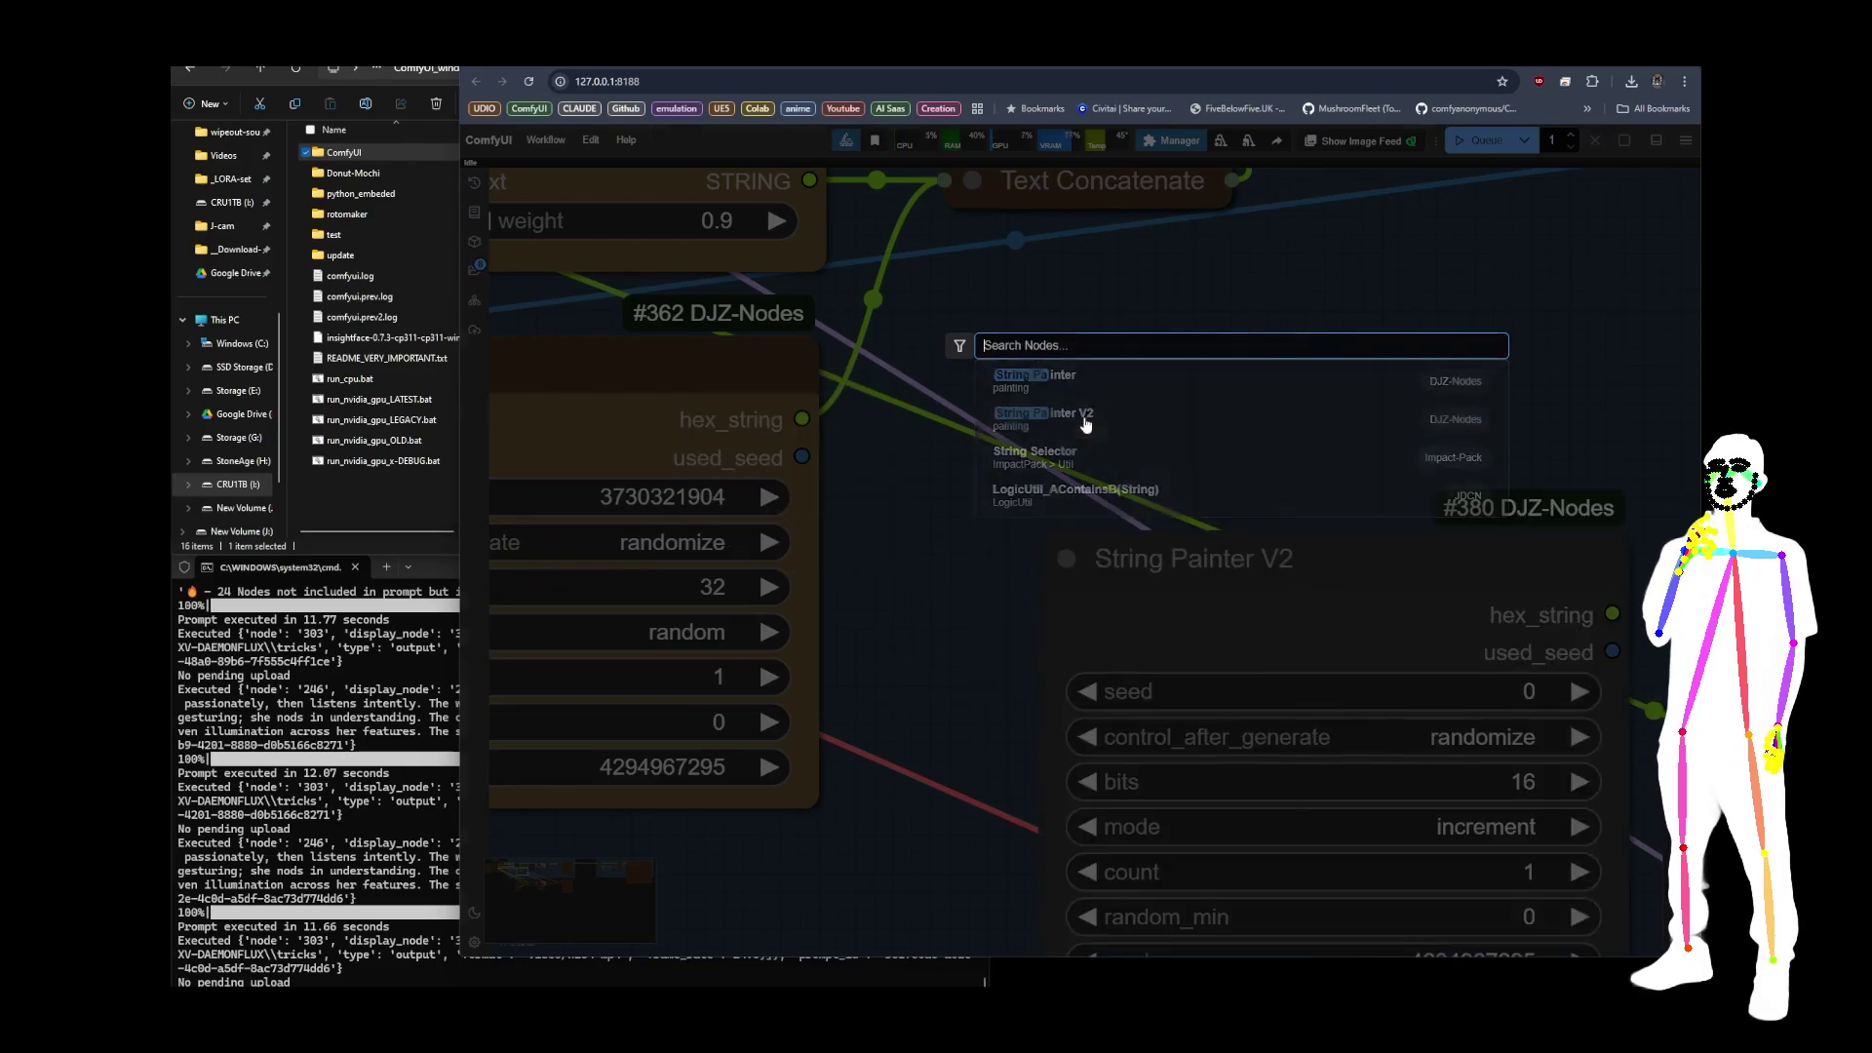
{"action": "left_click", "coordinate": [1085, 424]}
{"action": "mouse_move", "coordinate": [1160, 538]}
{"action": "left_mouse_down"}
{"action": "mouse_move", "coordinate": [1102, 434]}
{"action": "mouse_move", "coordinate": [976, 337]}
{"action": "mouse_move", "coordinate": [997, 345]}
{"action": "left_mouse_up"}
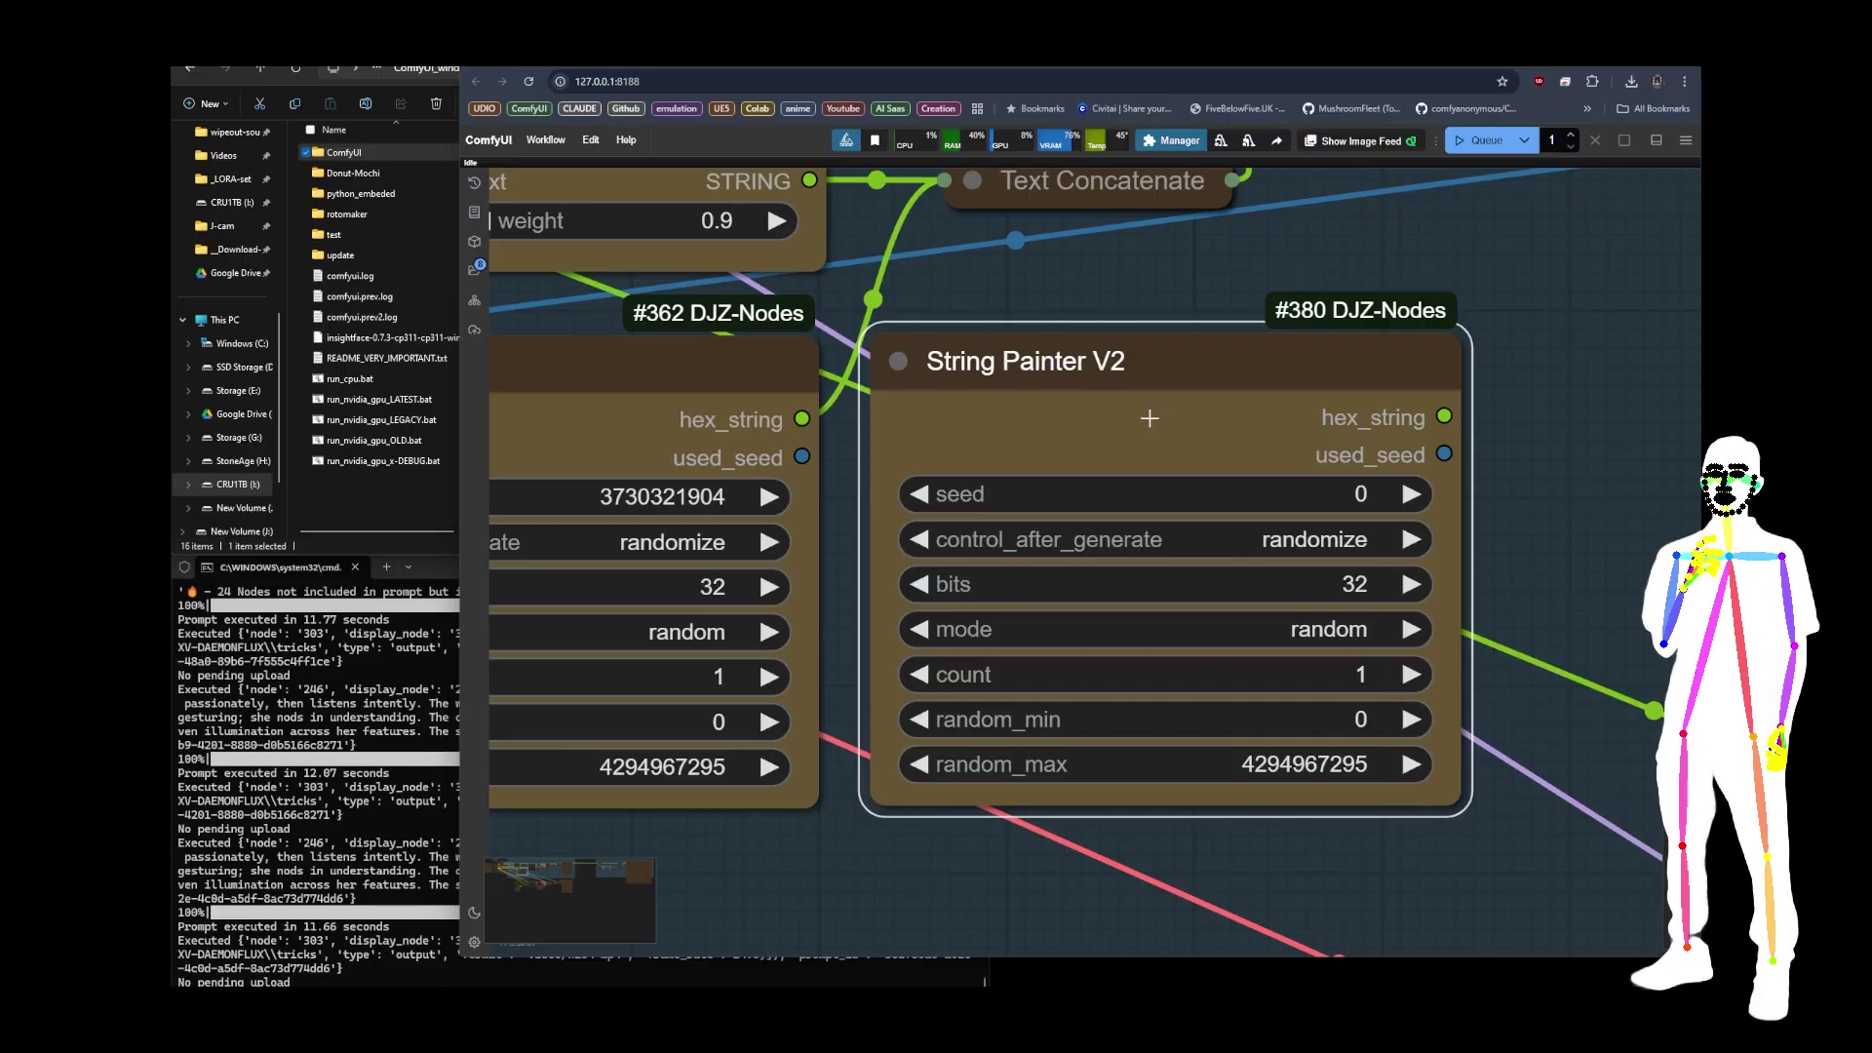
- Point out the hex suffix at the end of the Show Text prompt, then view the LTX attention nodes
{"action": "scroll", "coordinate": [1150, 418], "scroll_direction": "down", "scroll_amount": 7}
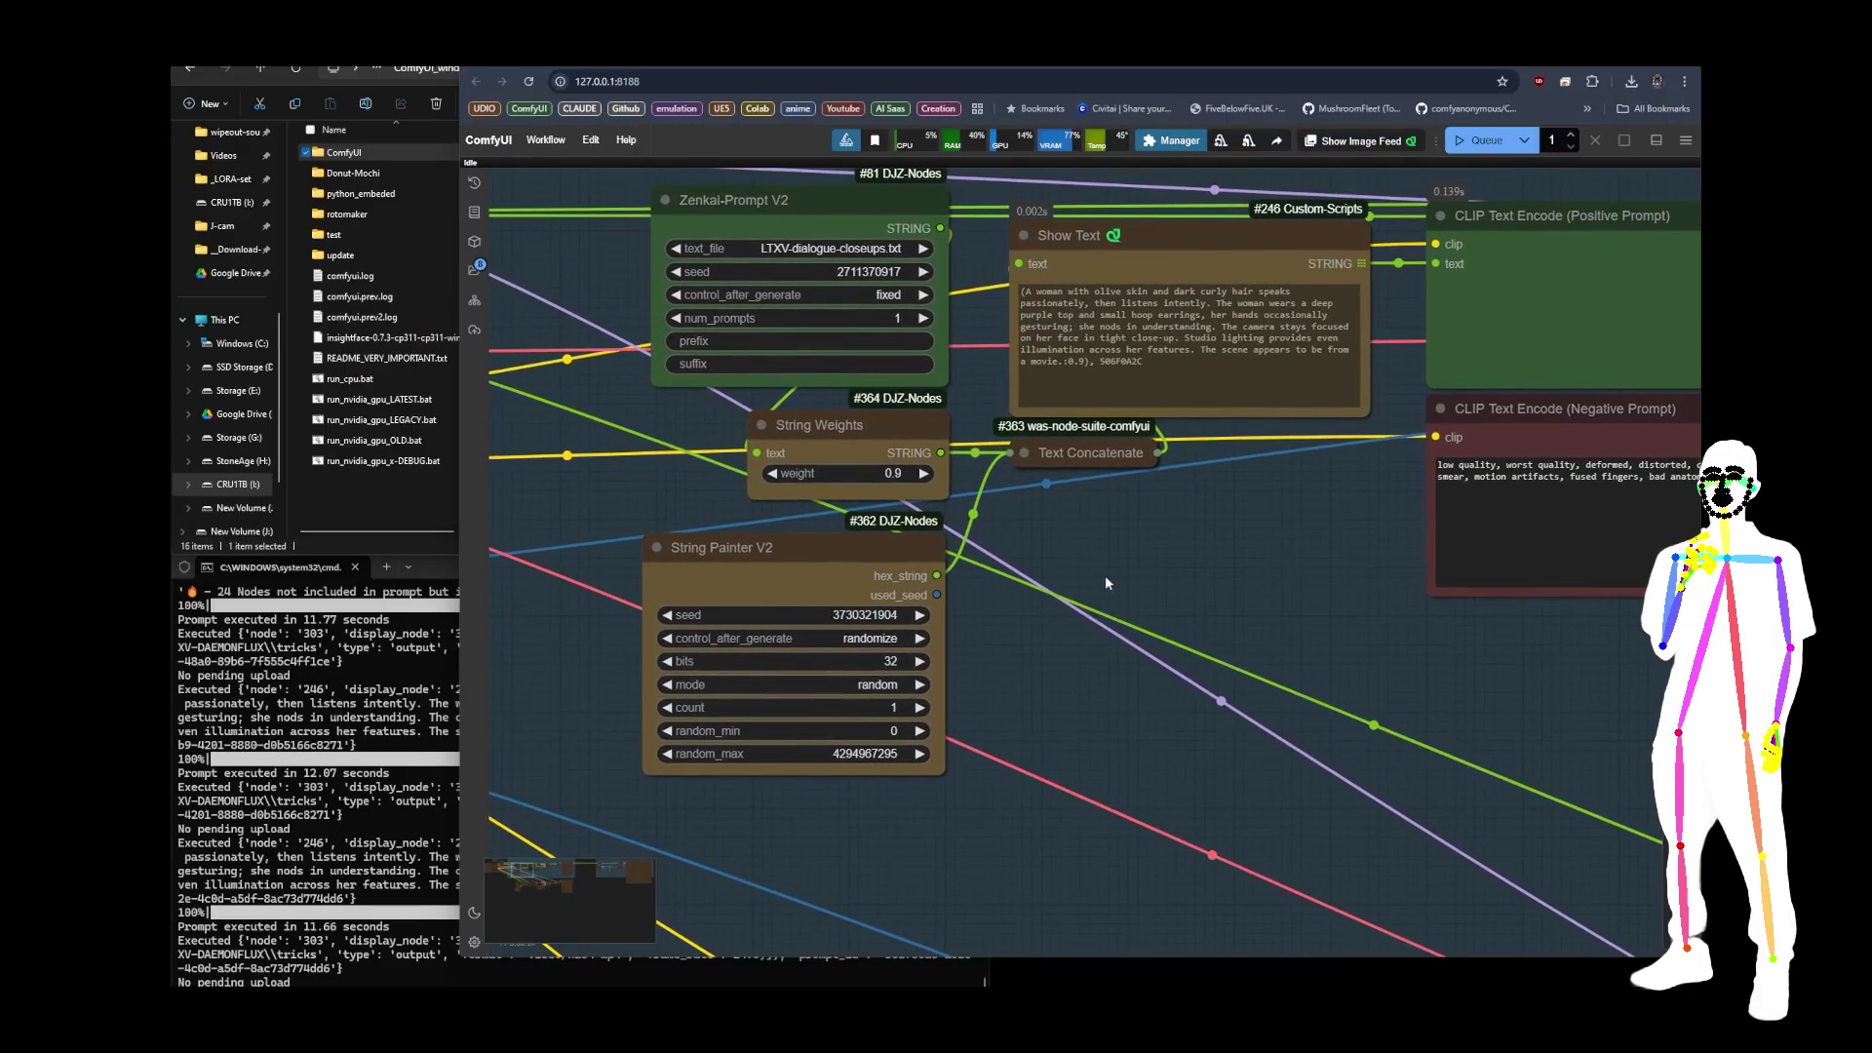
{"action": "scroll", "coordinate": [978, 635], "scroll_direction": "up", "scroll_amount": 5}
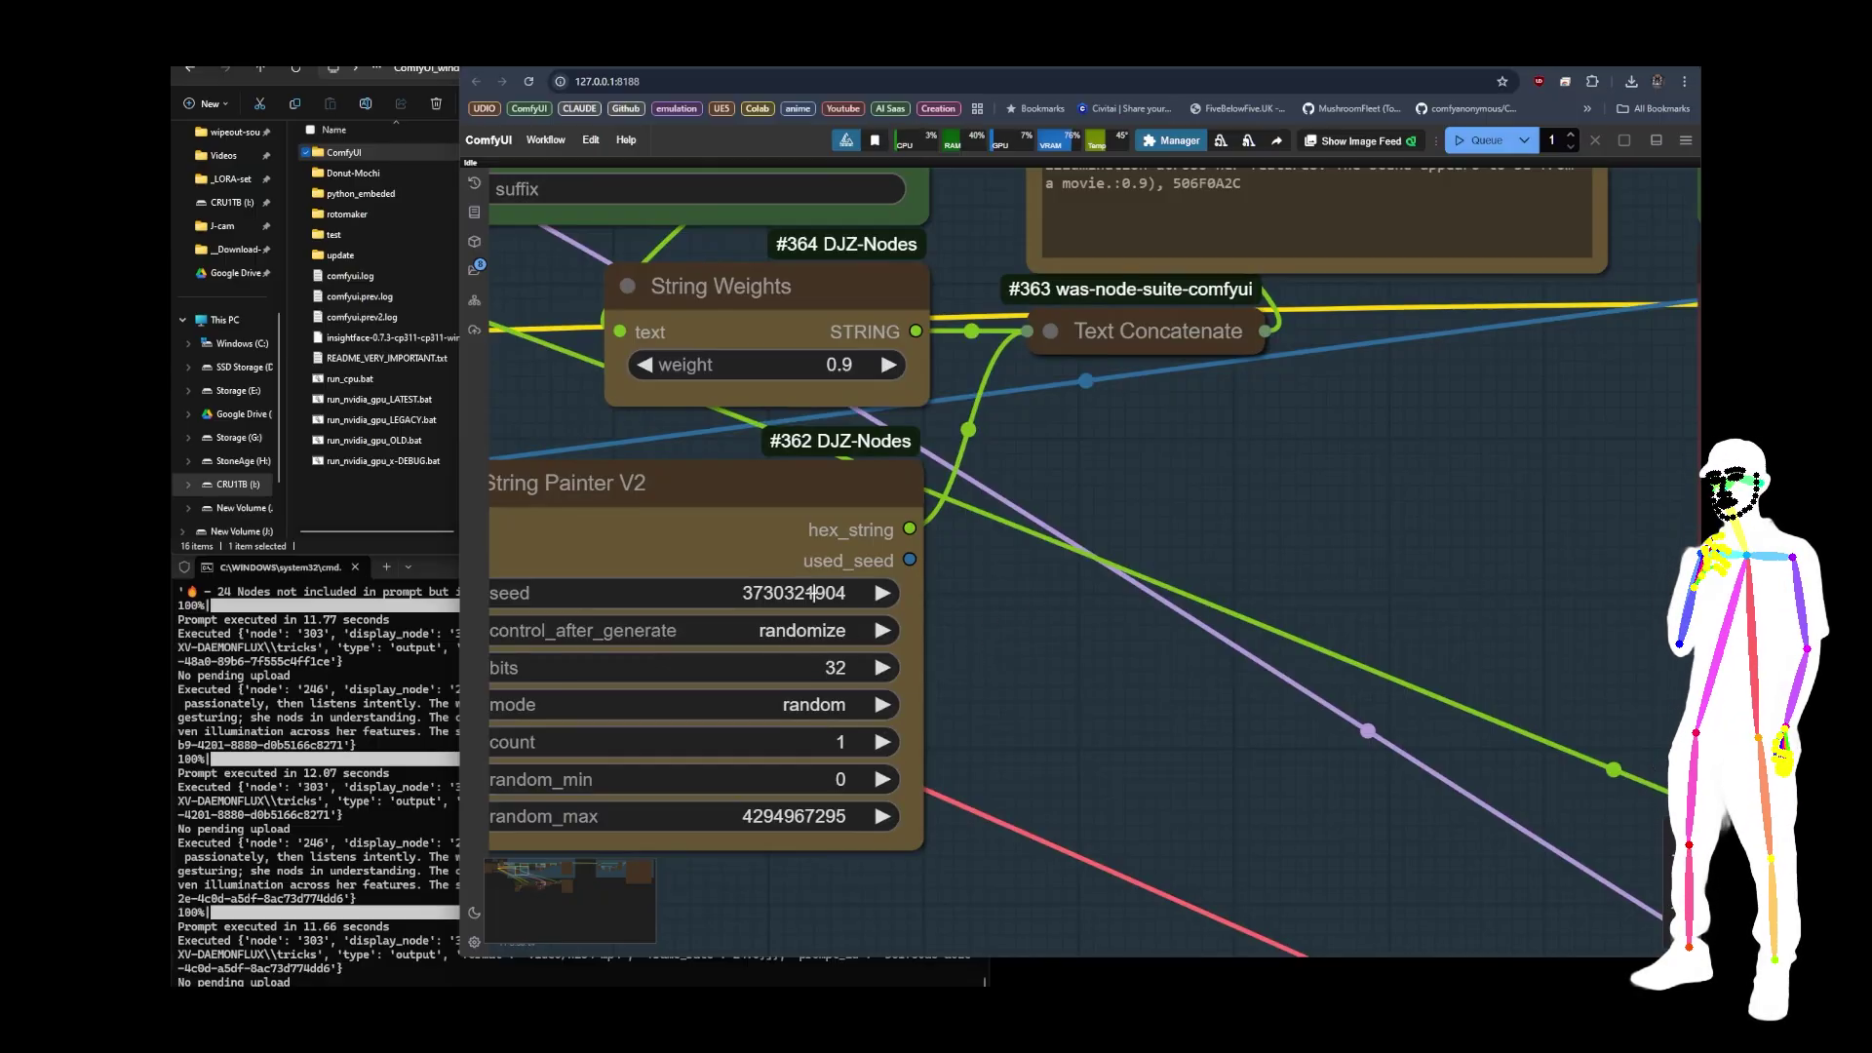
{"action": "scroll", "coordinate": [997, 579], "scroll_direction": "up", "scroll_amount": 3}
{"action": "scroll", "coordinate": [997, 579], "scroll_direction": "right", "scroll_amount": 2}
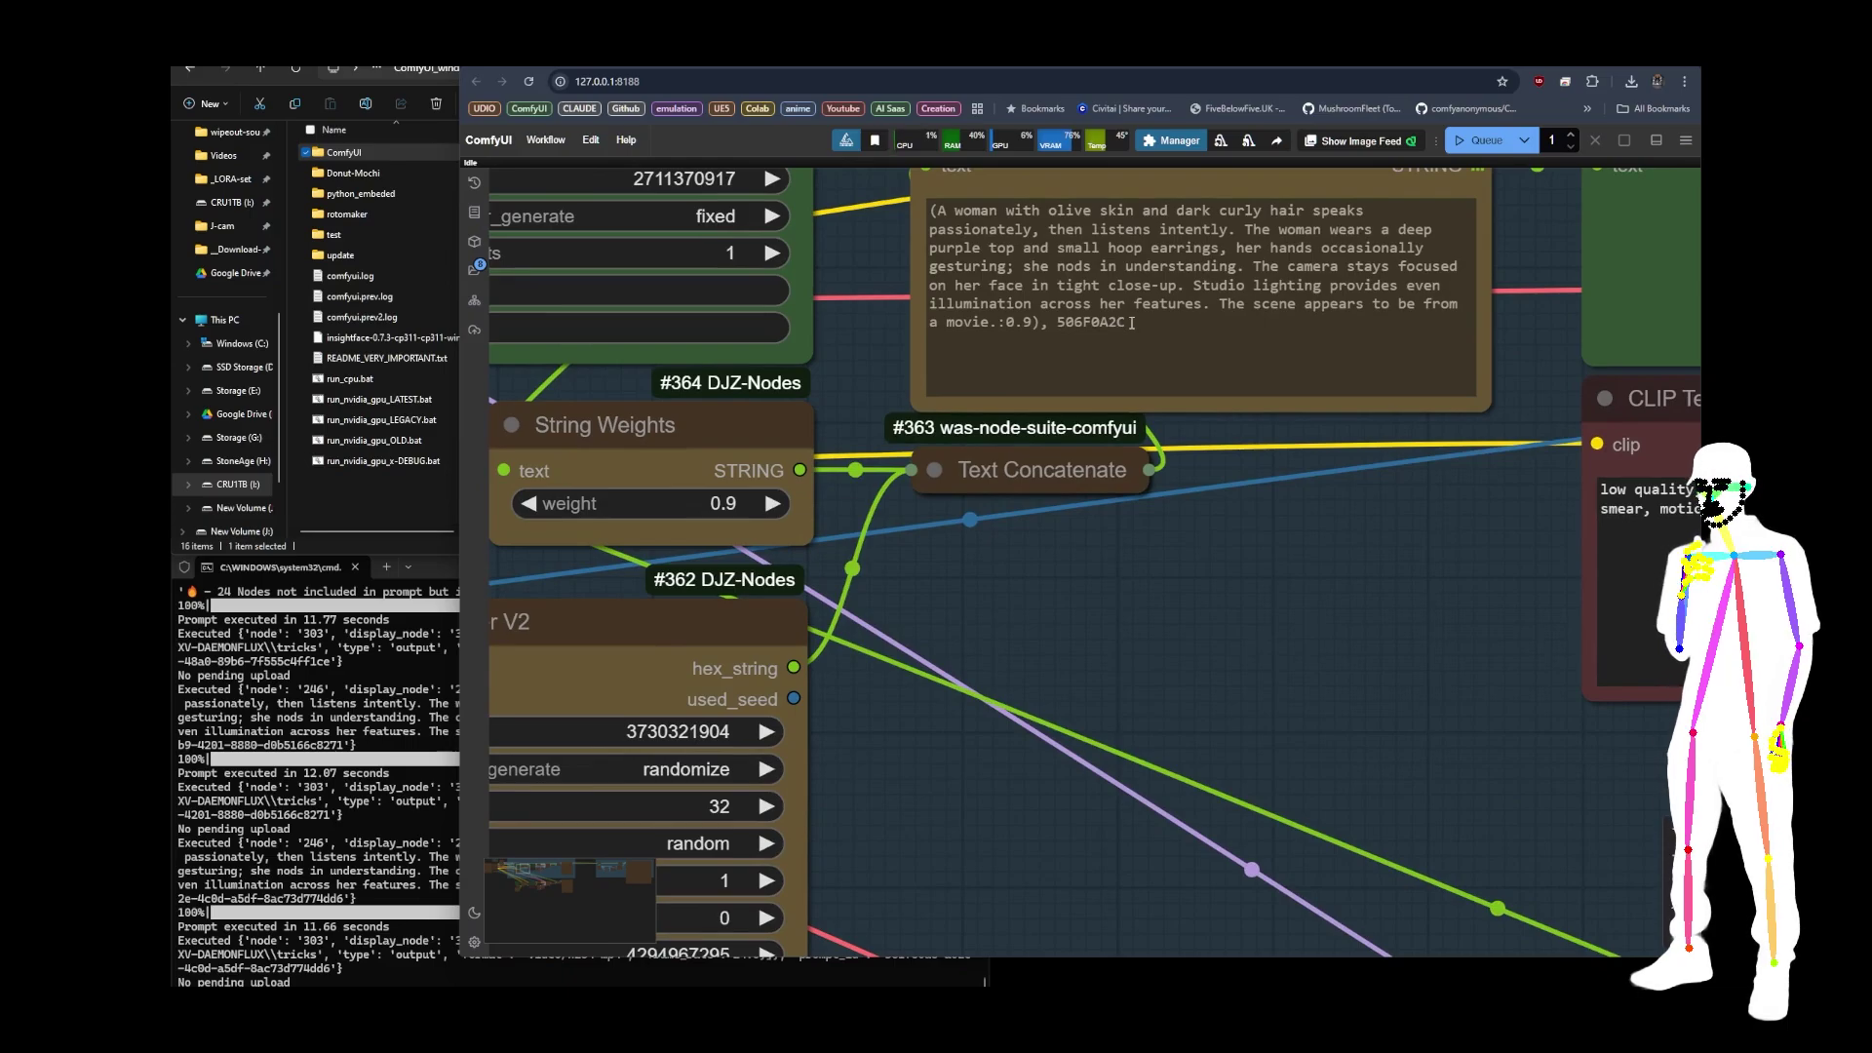
{"action": "left_click", "coordinate": [1066, 323]}
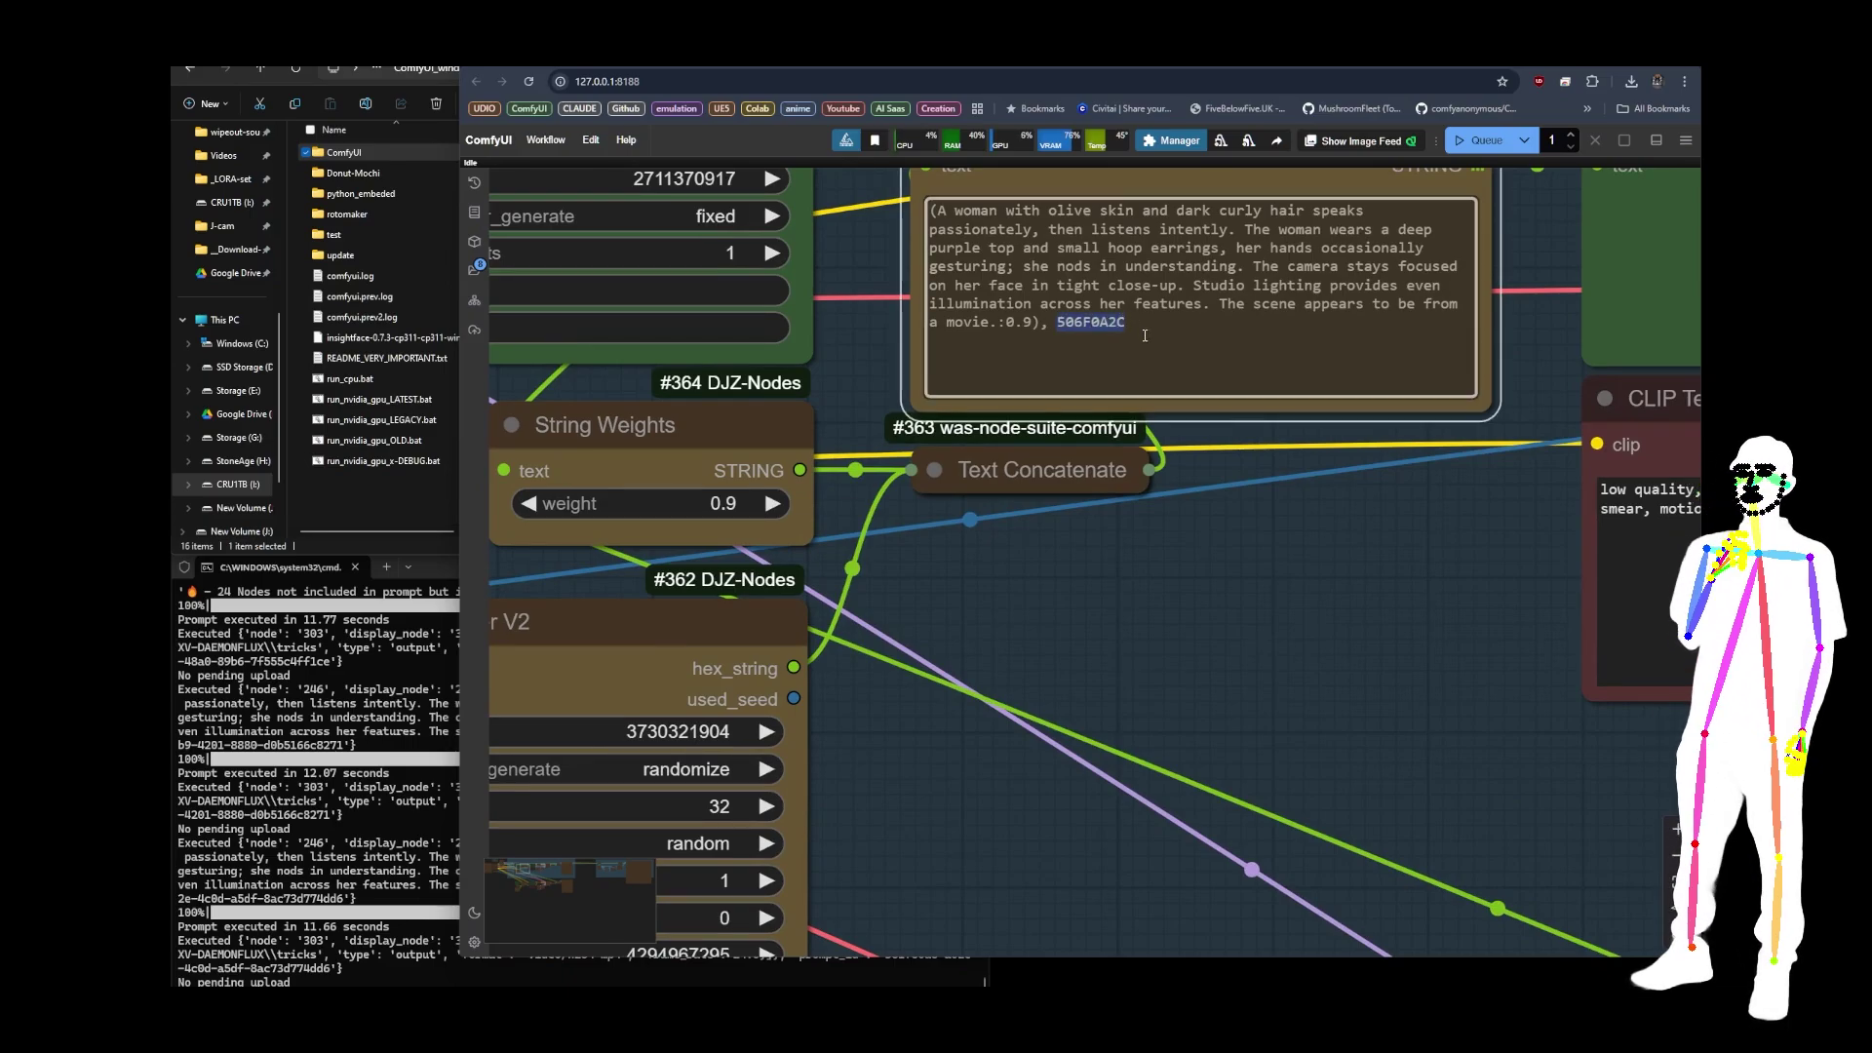
{"action": "left_click", "coordinate": [1241, 485]}
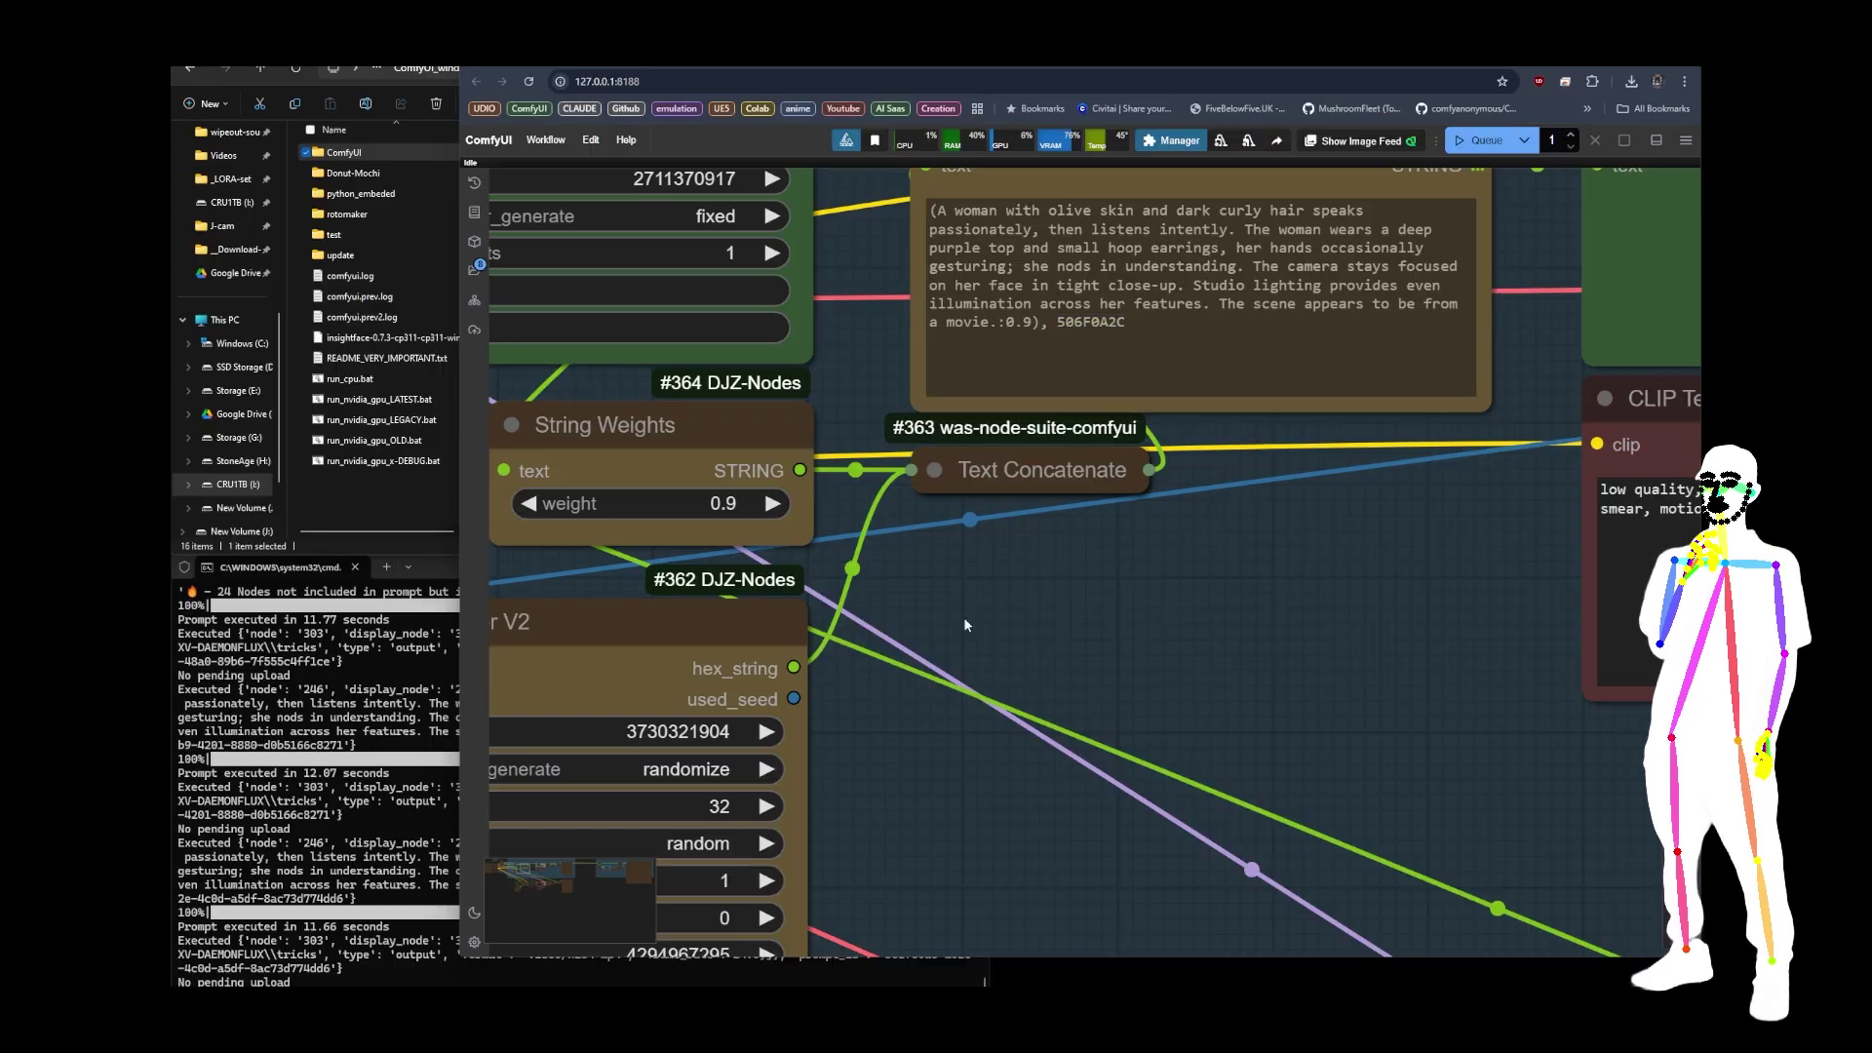
{"action": "scroll", "coordinate": [740, 772], "scroll_direction": "down", "scroll_amount": 6}
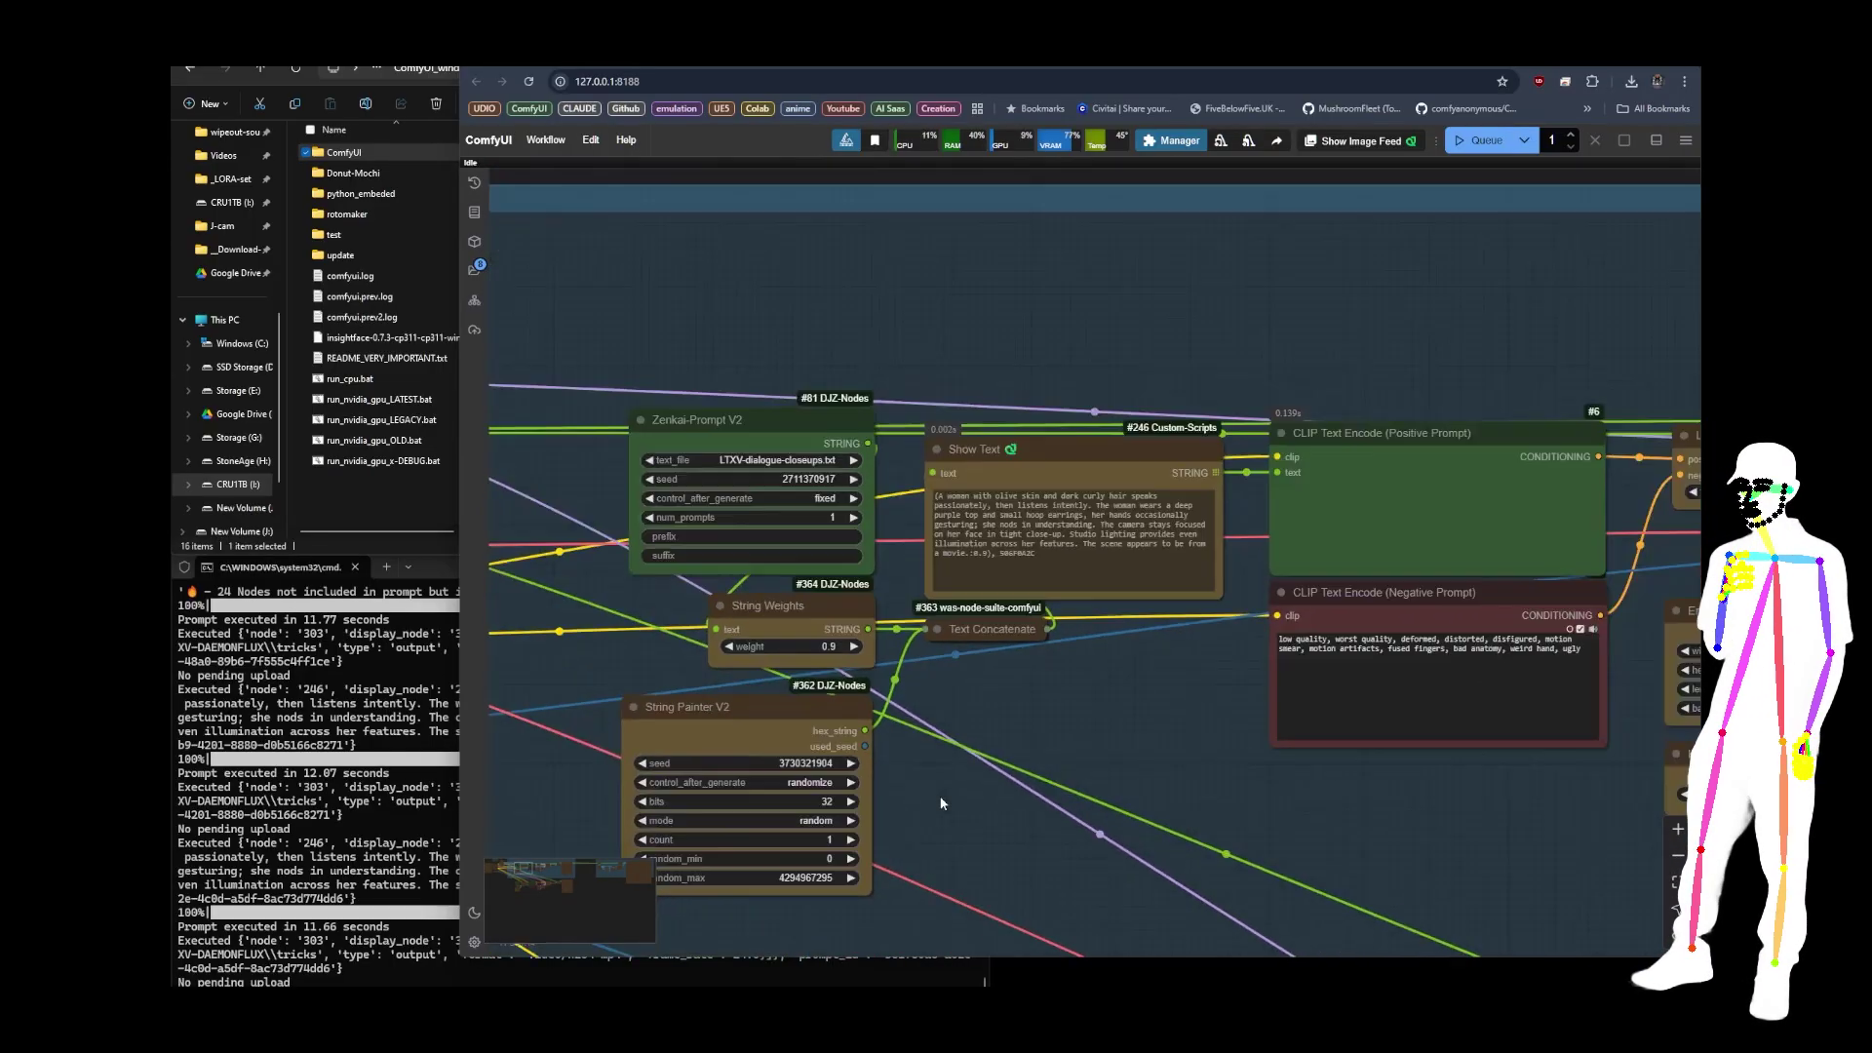
{"action": "scroll", "coordinate": [1109, 659], "scroll_direction": "up", "scroll_amount": 3}
{"action": "scroll", "coordinate": [936, 436], "scroll_direction": "up", "scroll_amount": 10}
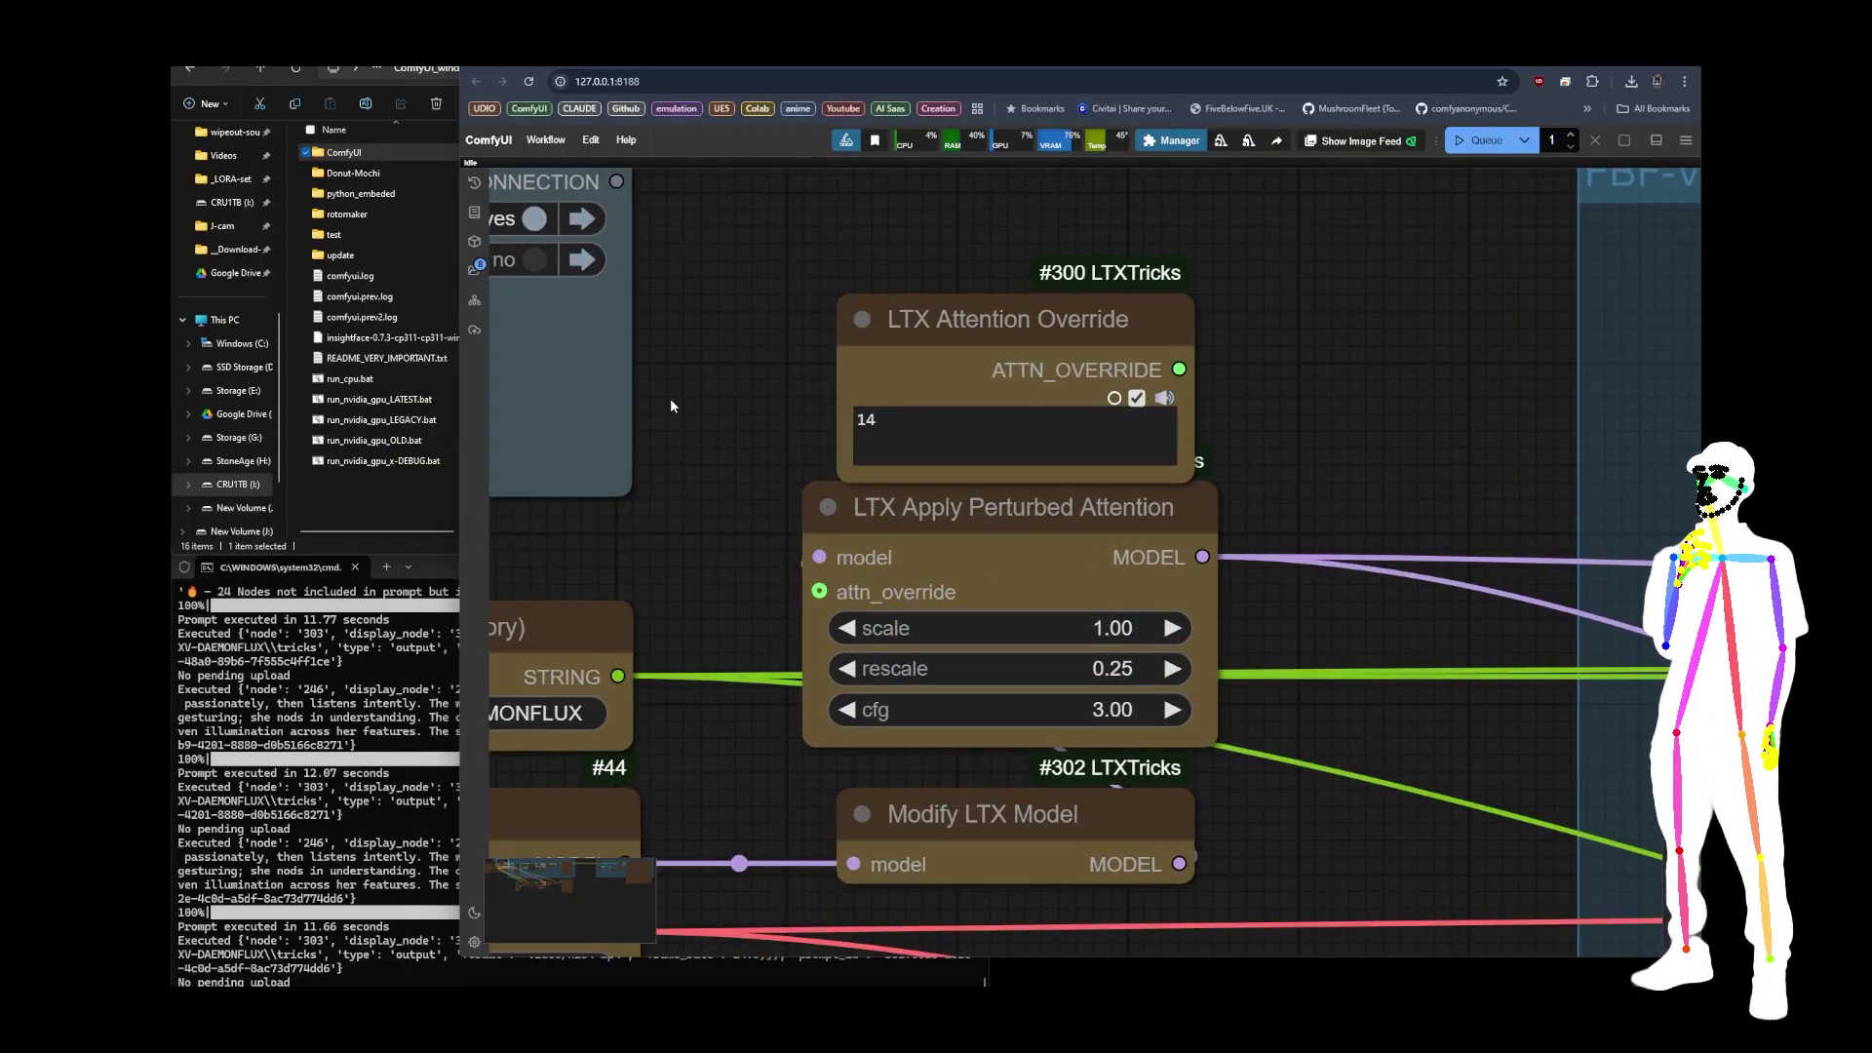
{"action": "scroll", "coordinate": [670, 398], "scroll_direction": "down", "scroll_amount": 5}
{"action": "scroll", "coordinate": [778, 579], "scroll_direction": "up", "scroll_amount": 3}
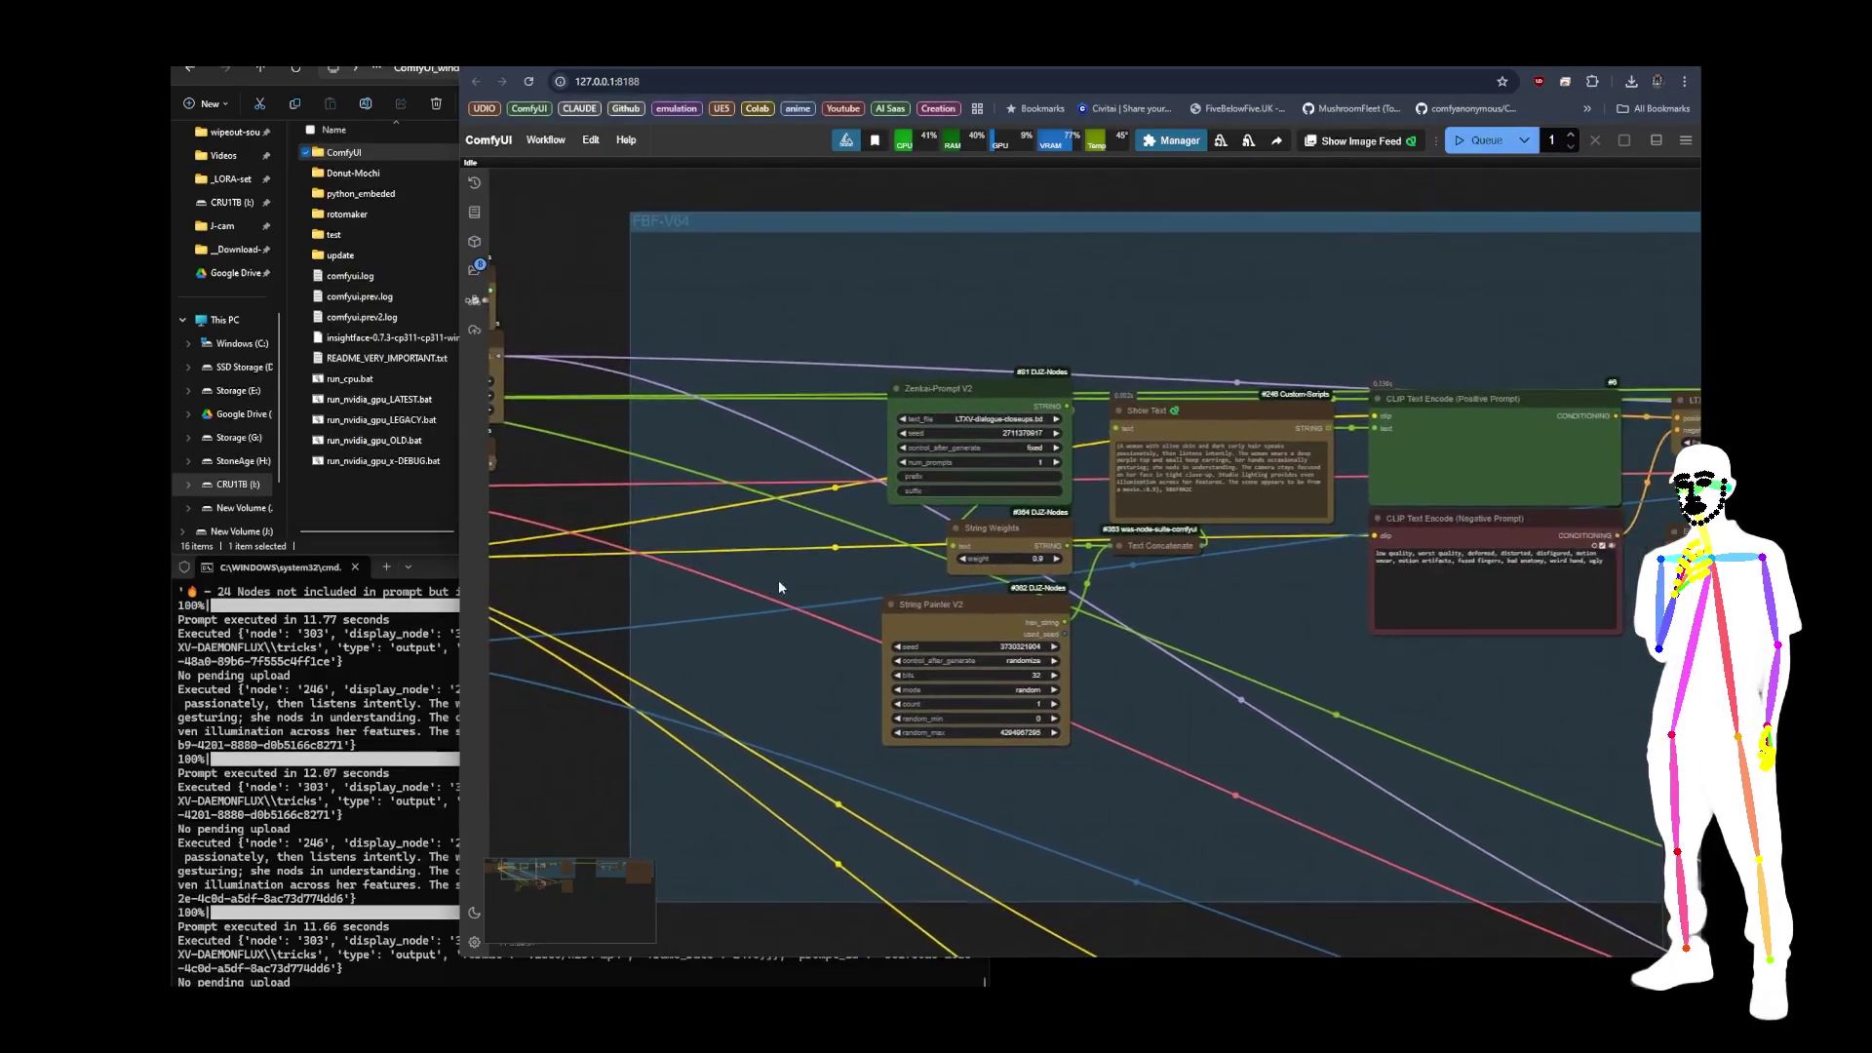
{"action": "left_click_drag", "start_coordinate": [918, 586], "coordinate": [782, 567]}
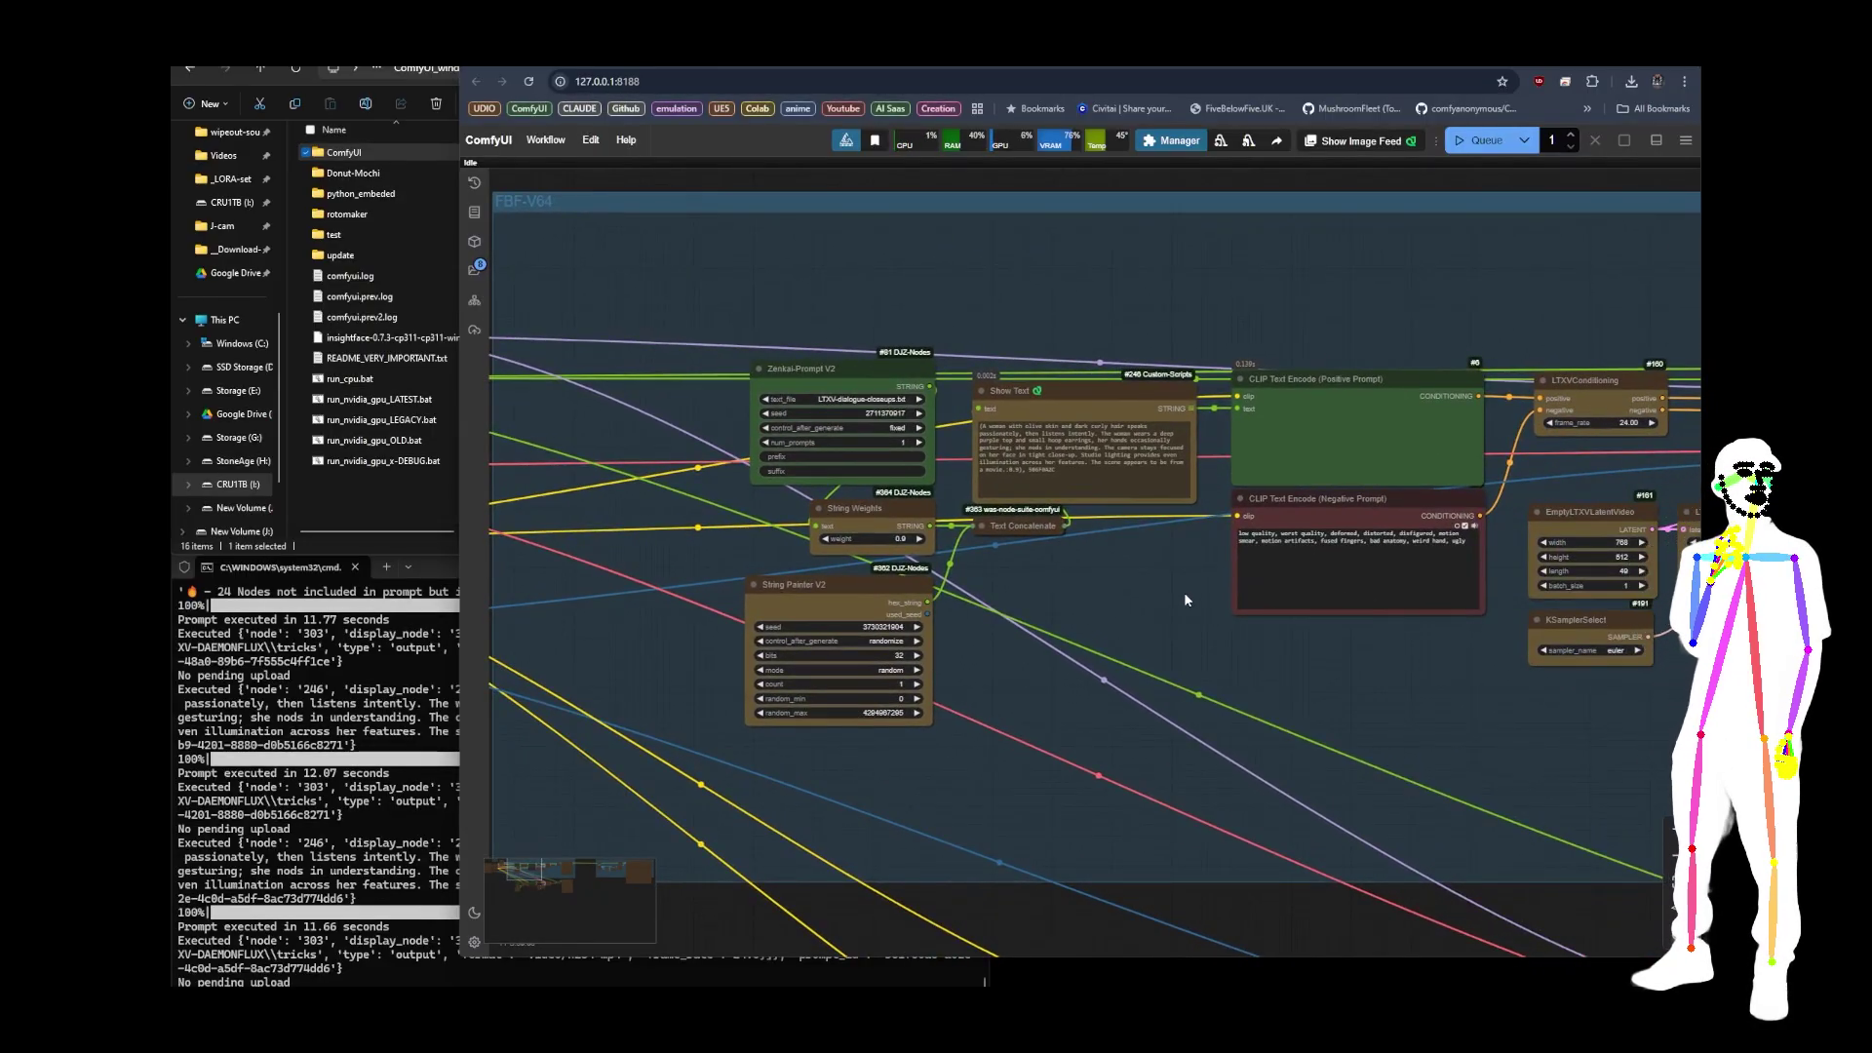
{"action": "scroll", "coordinate": [1073, 591], "scroll_direction": "up", "scroll_amount": 2}
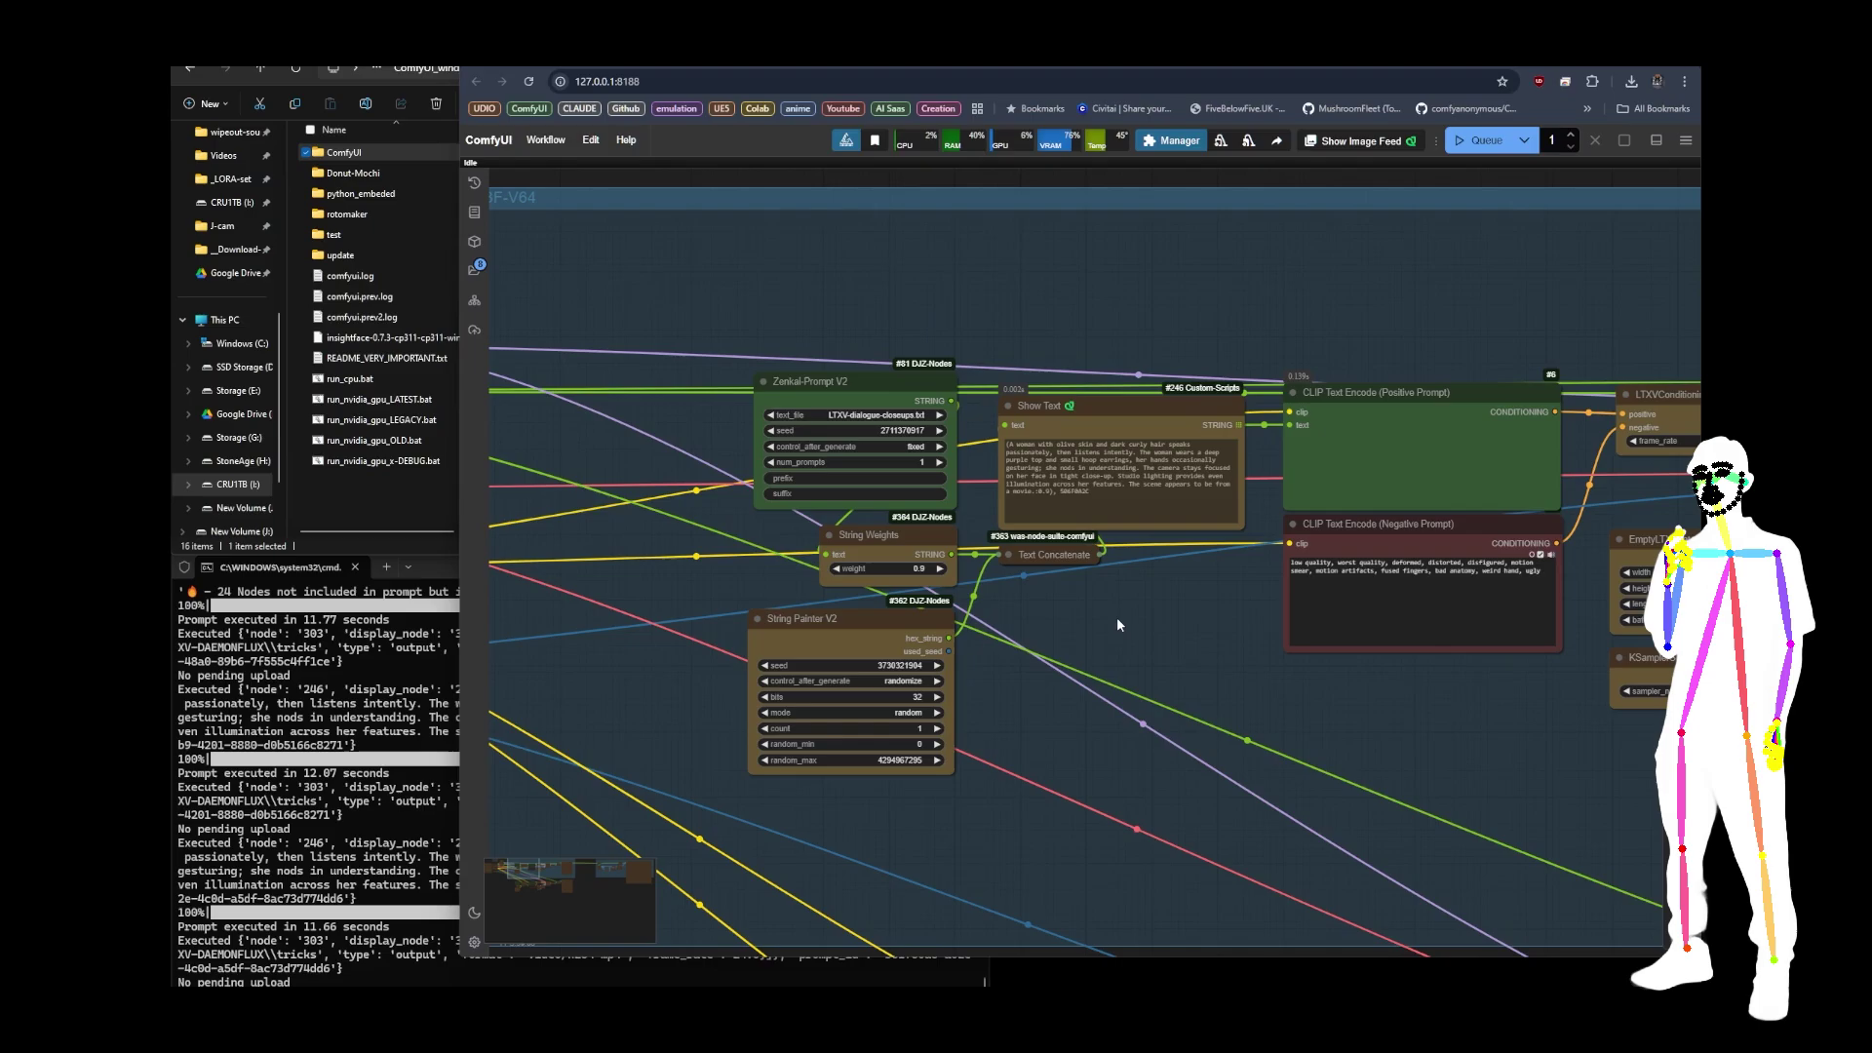
{"action": "scroll", "coordinate": [1166, 424], "scroll_direction": "up", "scroll_amount": 5}
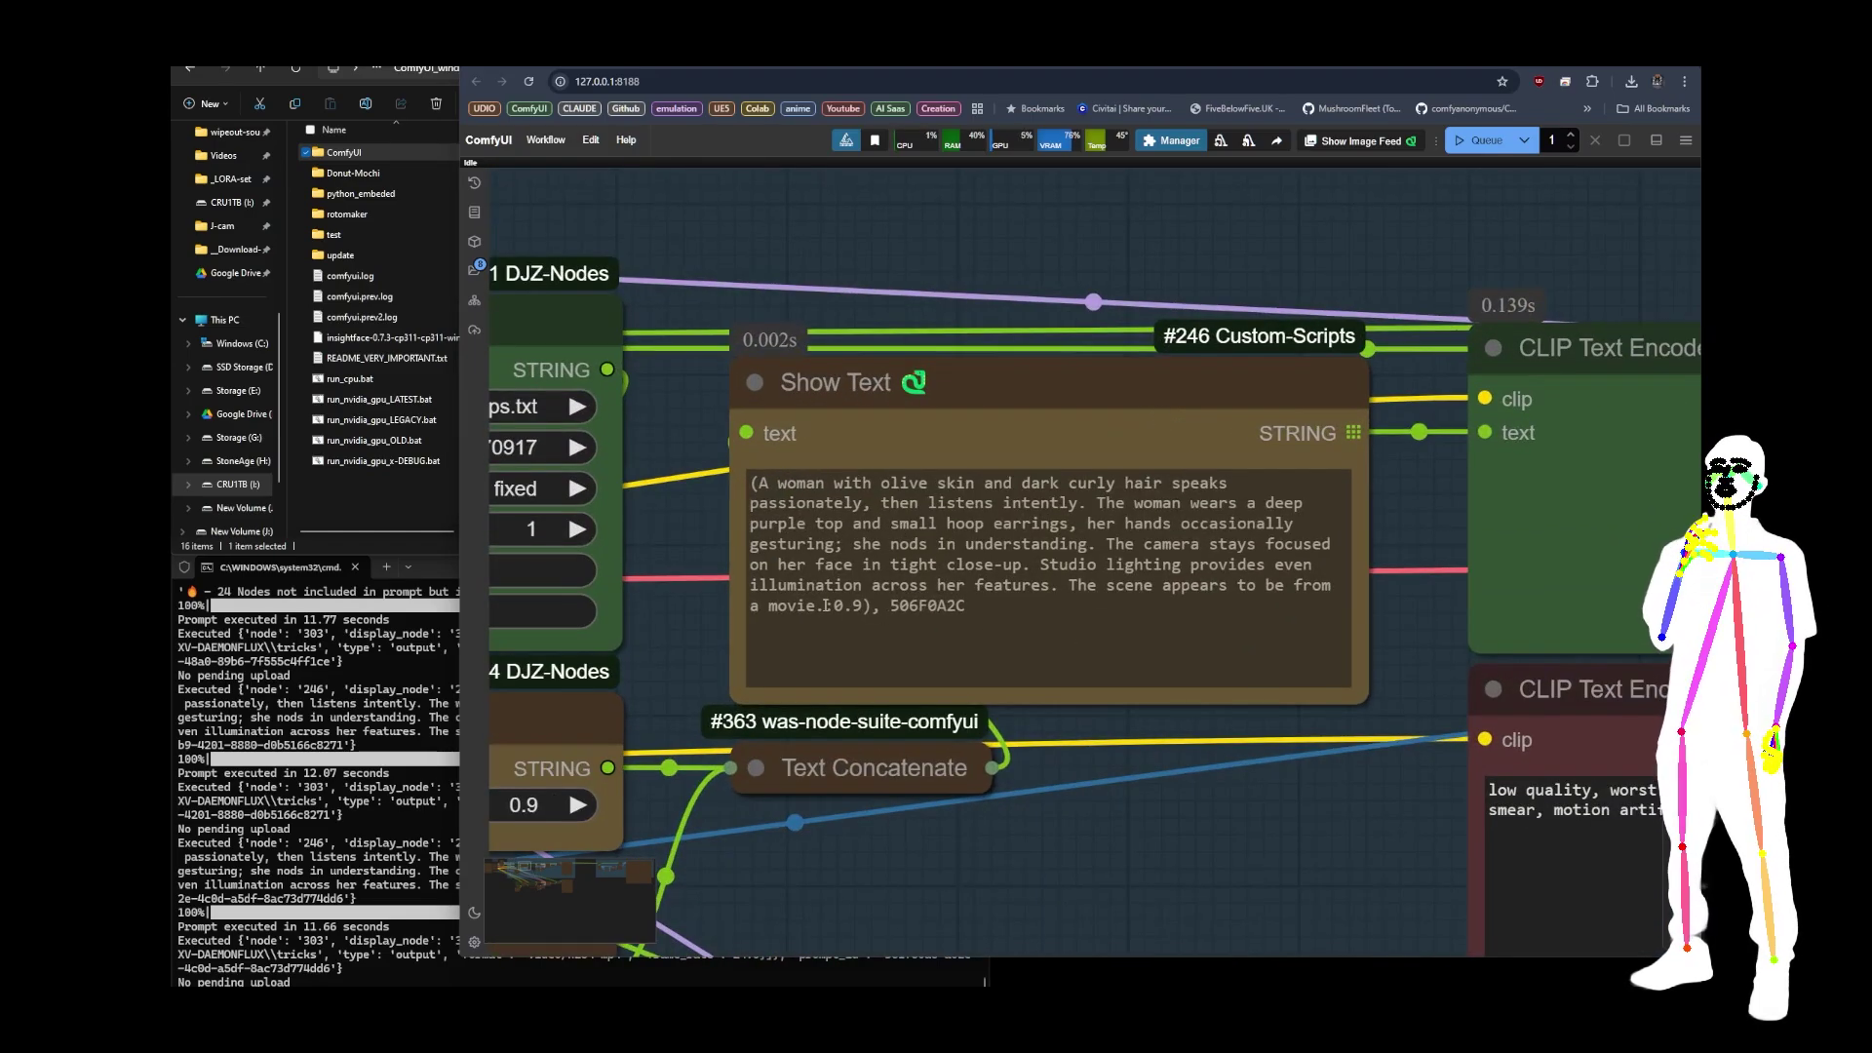
- Highlight the prompt sentence before the hex string and survey the sampler and video output
{"action": "left_click_drag", "start_coordinate": [826, 605], "coordinate": [756, 487]}
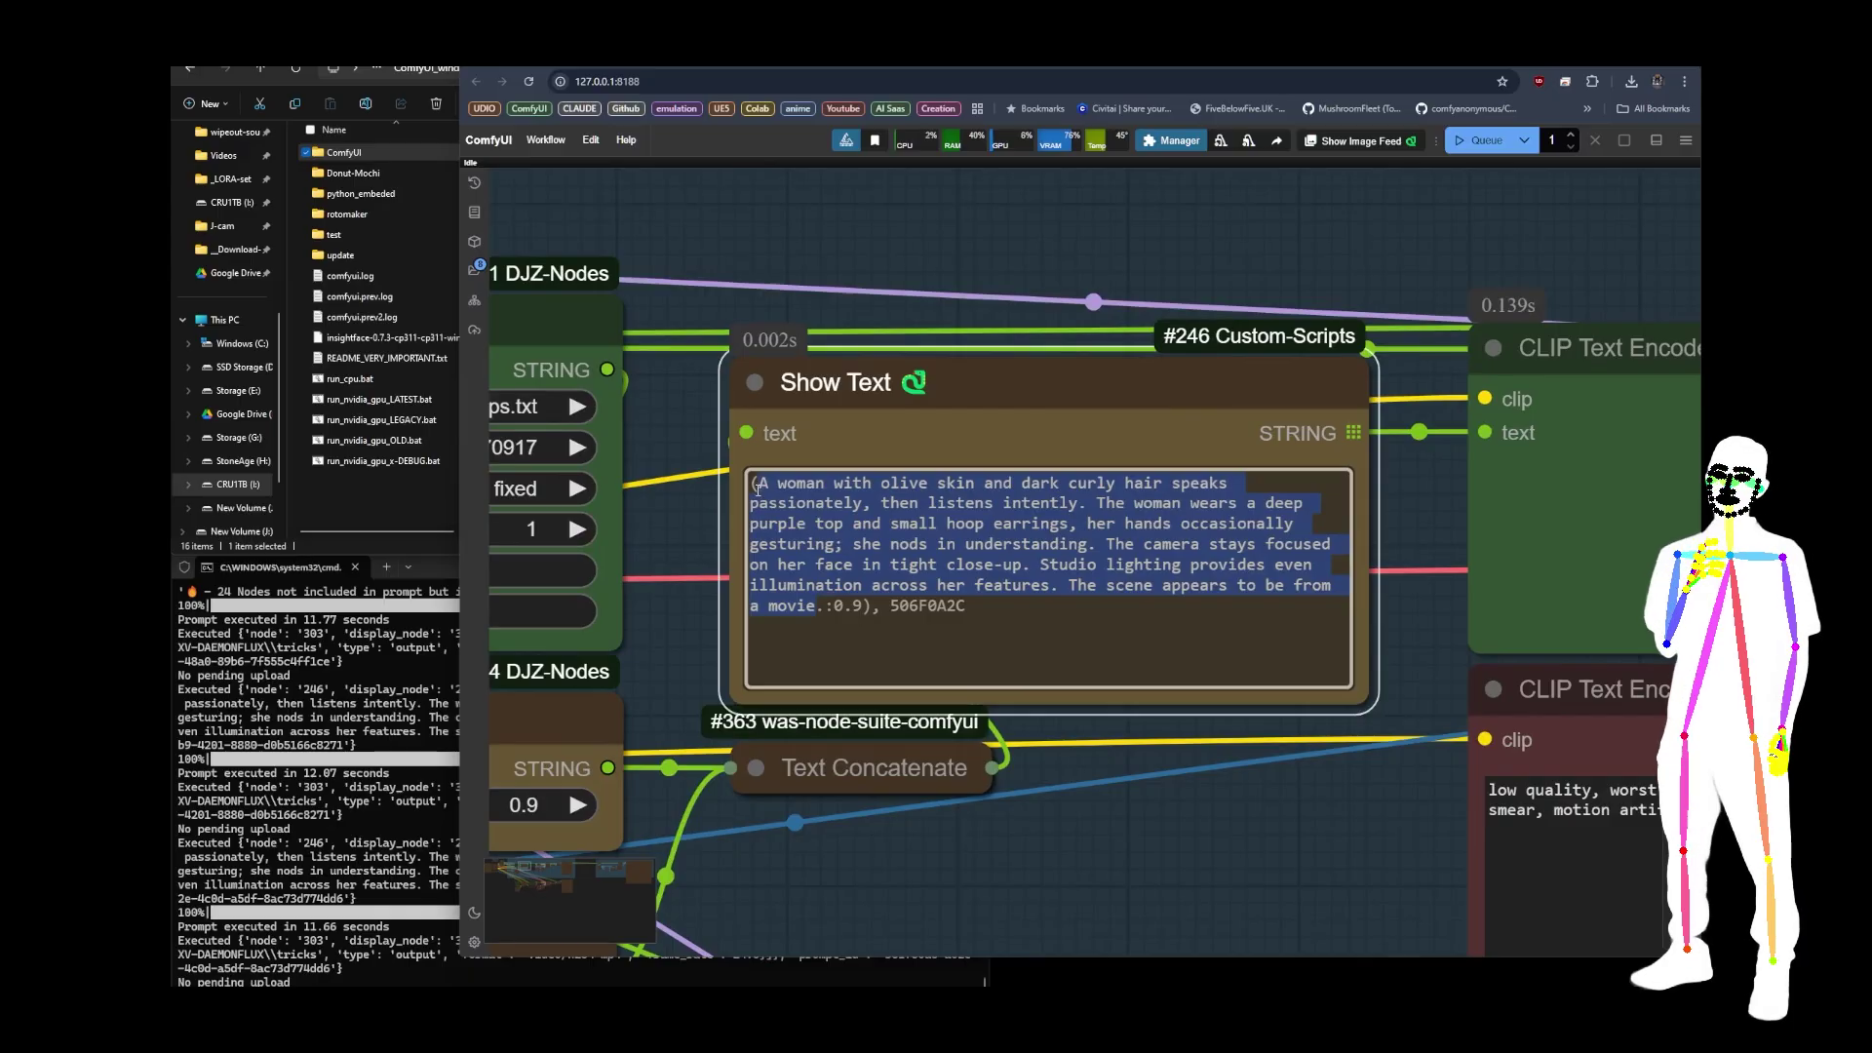
{"action": "left_click", "coordinate": [1080, 658]}
{"action": "scroll", "coordinate": [975, 252], "scroll_direction": "down", "scroll_amount": 10}
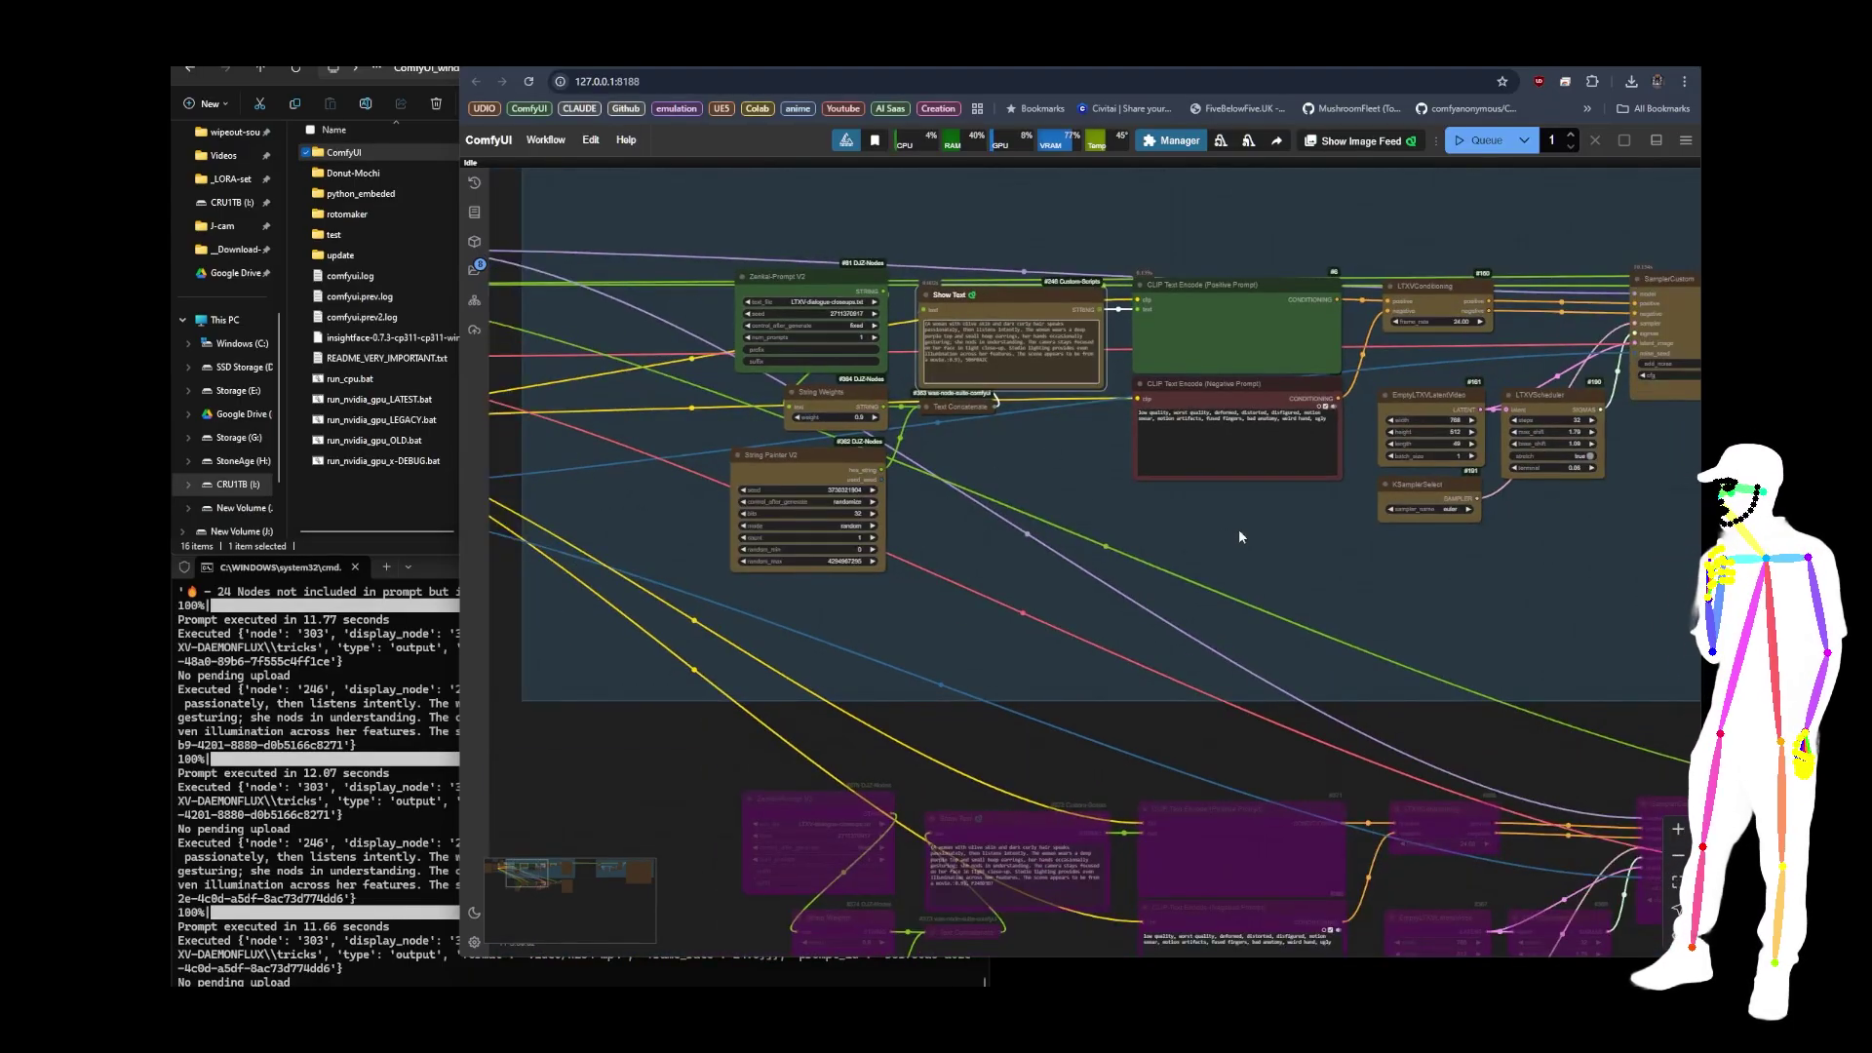
{"action": "left_click_drag", "start_coordinate": [1238, 528], "coordinate": [618, 604]}
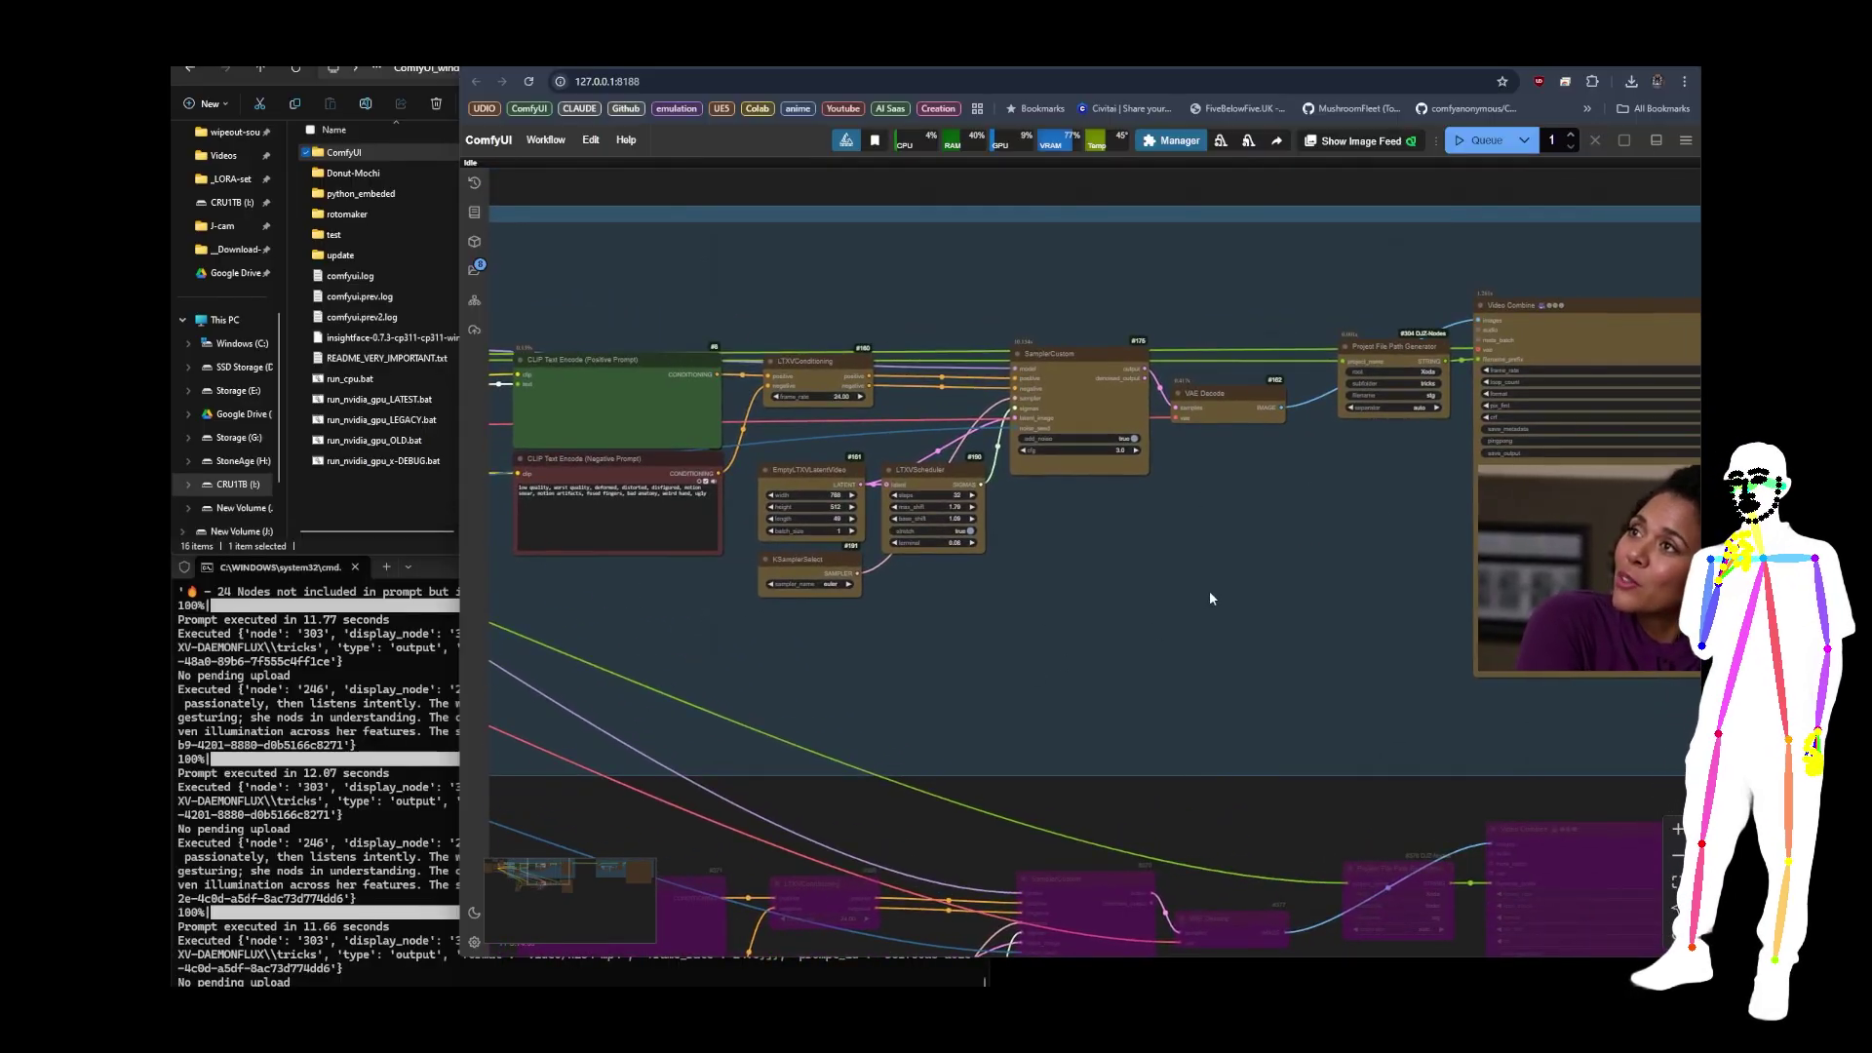
{"action": "left_click_drag", "start_coordinate": [962, 617], "coordinate": [1447, 624]}
{"action": "scroll", "coordinate": [766, 473], "scroll_direction": "up", "scroll_amount": 8}
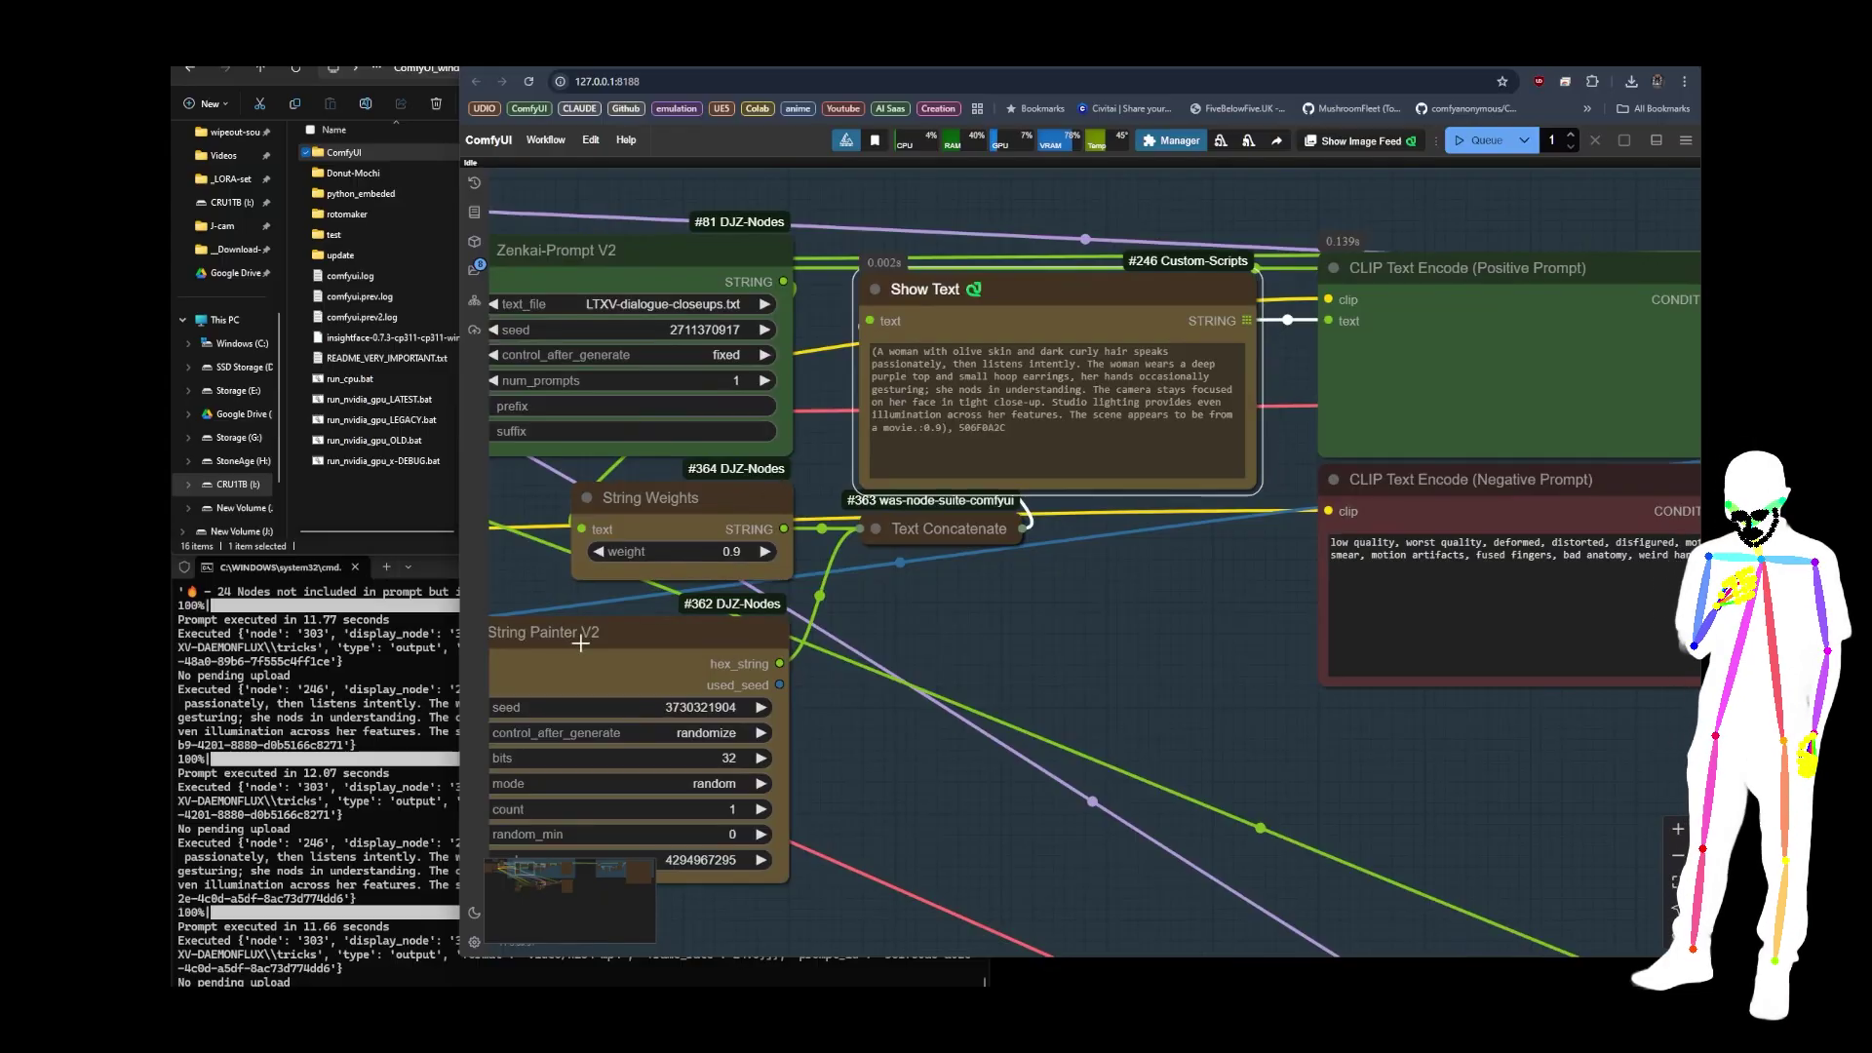
- Nudge the String Painter V2 node, mark the 506F0A2C code, and zoom onto String Painter V2
{"action": "mouse_move", "coordinate": [581, 644]}
{"action": "left_mouse_down"}
{"action": "mouse_move", "coordinate": [661, 621]}
{"action": "mouse_move", "coordinate": [575, 633]}
{"action": "left_mouse_up"}
{"action": "double_click", "coordinate": [968, 429]}
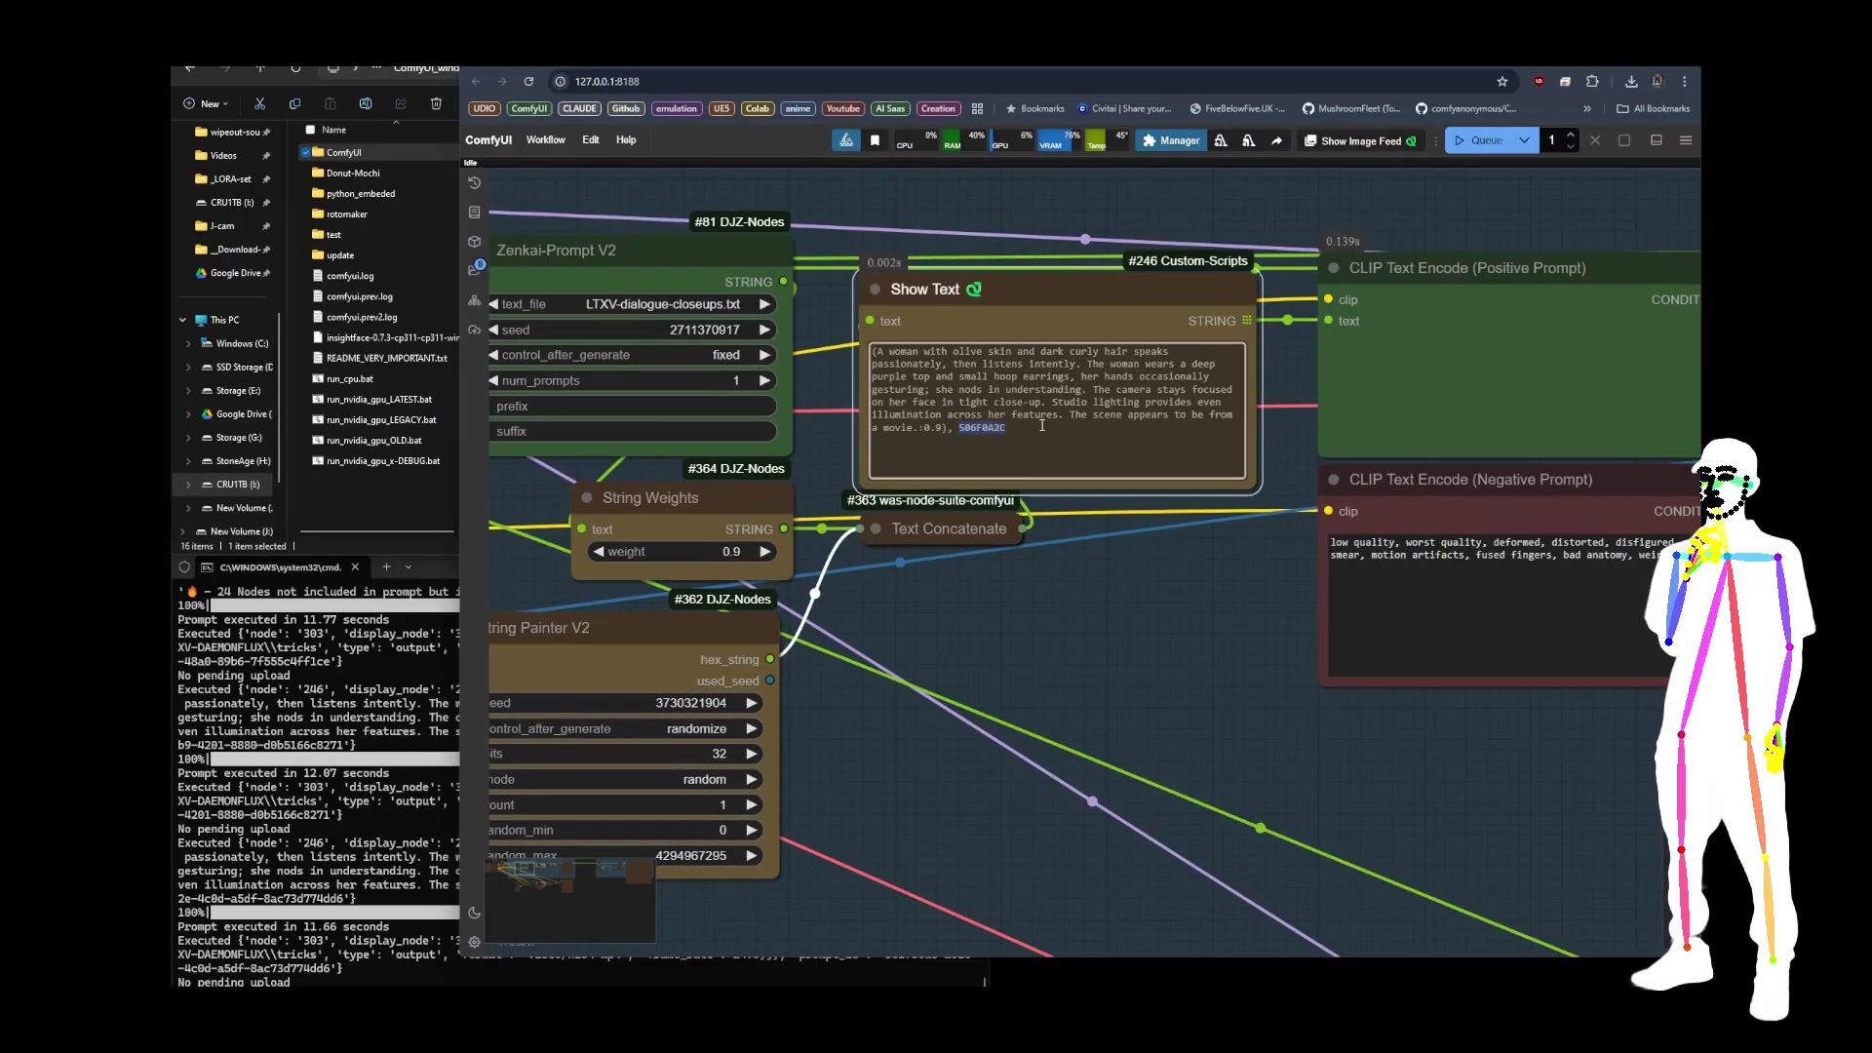
{"action": "left_click_drag", "start_coordinate": [962, 648], "coordinate": [1107, 525]}
{"action": "scroll", "coordinate": [1042, 583], "scroll_direction": "up", "scroll_amount": 5}
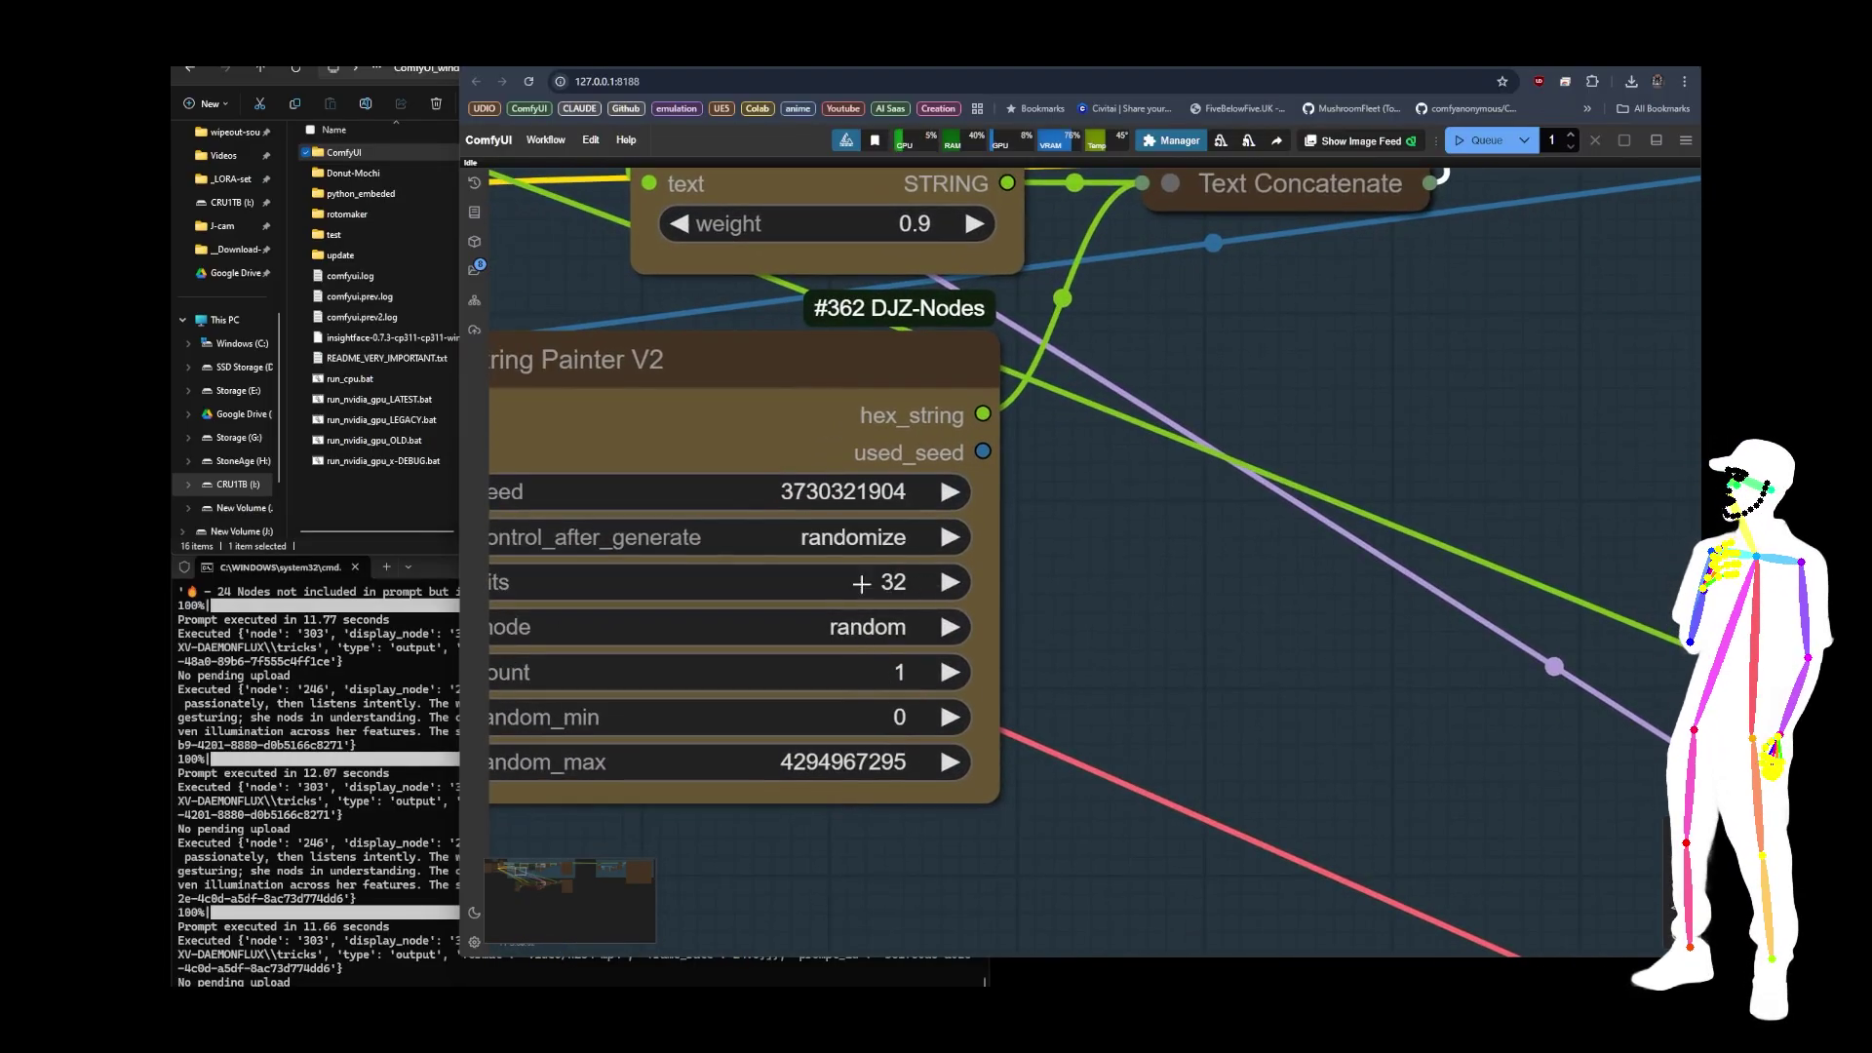
- Bring the full String Painter V2 node, prompt text and Text Concatenate into view
{"action": "left_click_drag", "start_coordinate": [688, 612], "coordinate": [853, 610]}
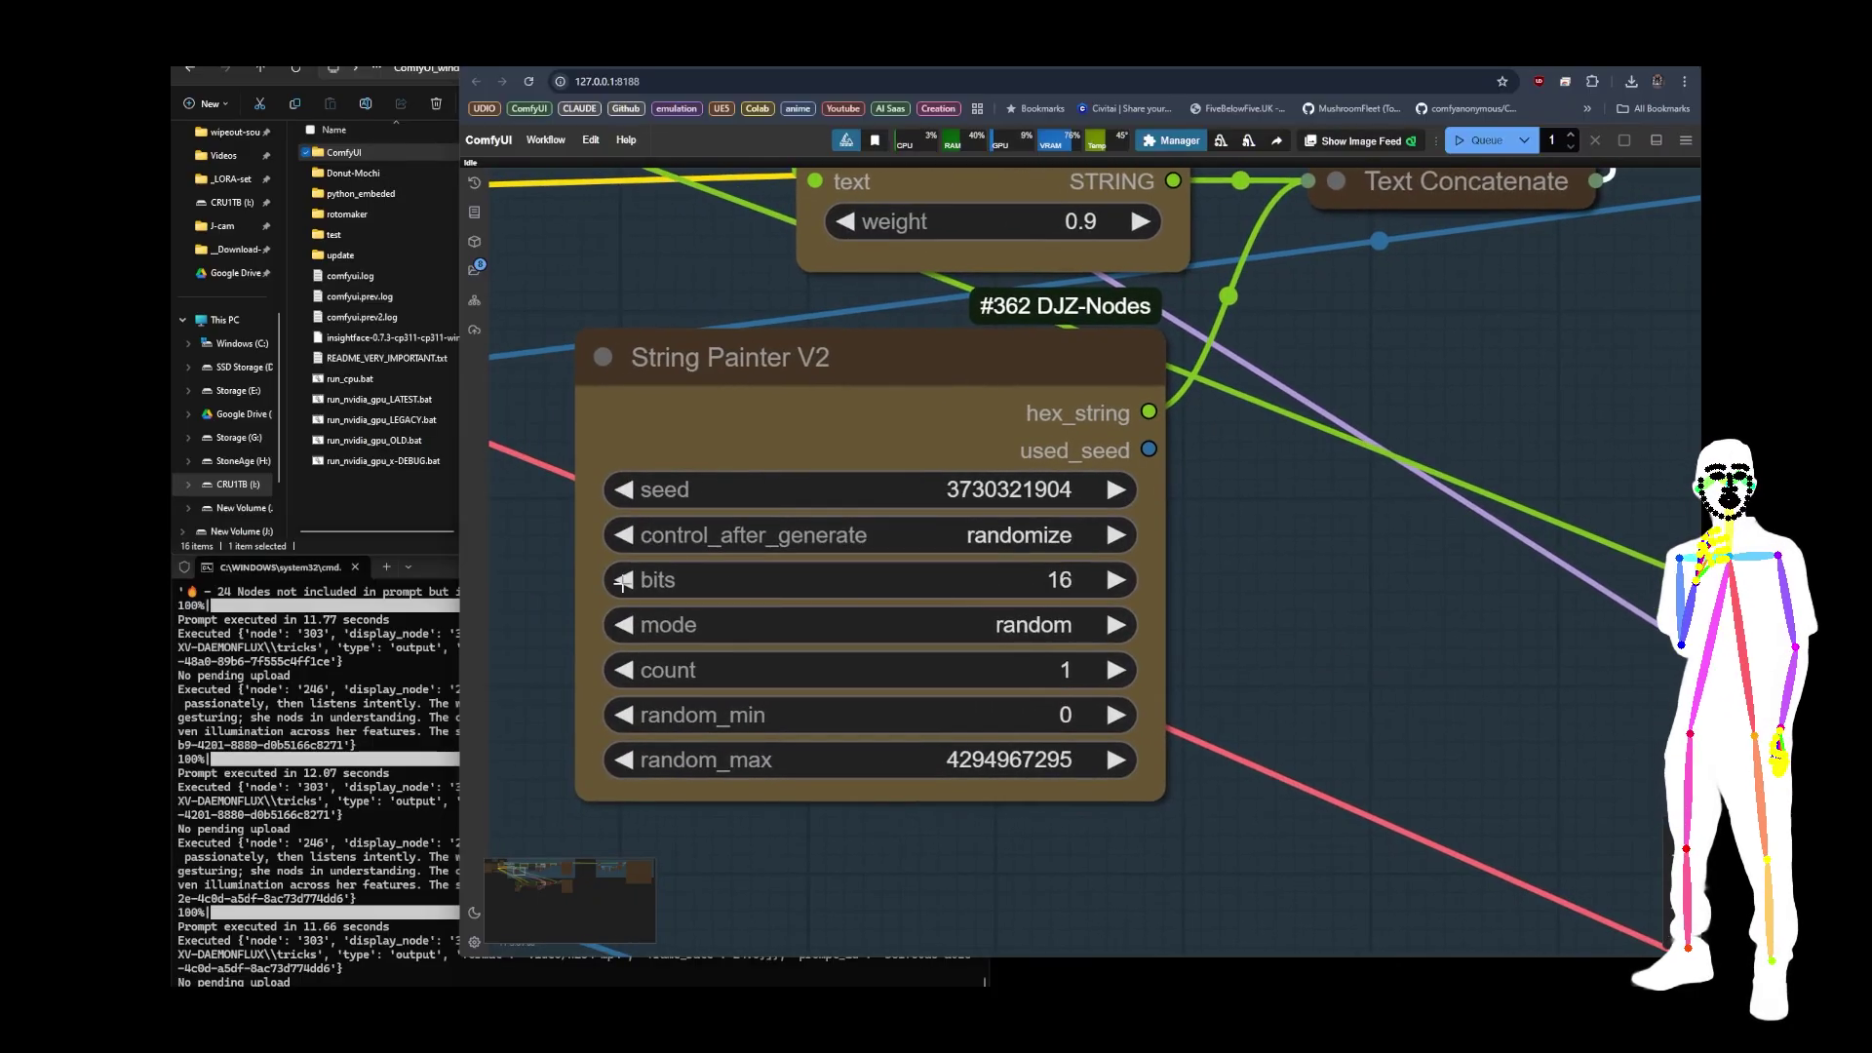
{"action": "left_click_drag", "start_coordinate": [1331, 439], "coordinate": [1014, 834]}
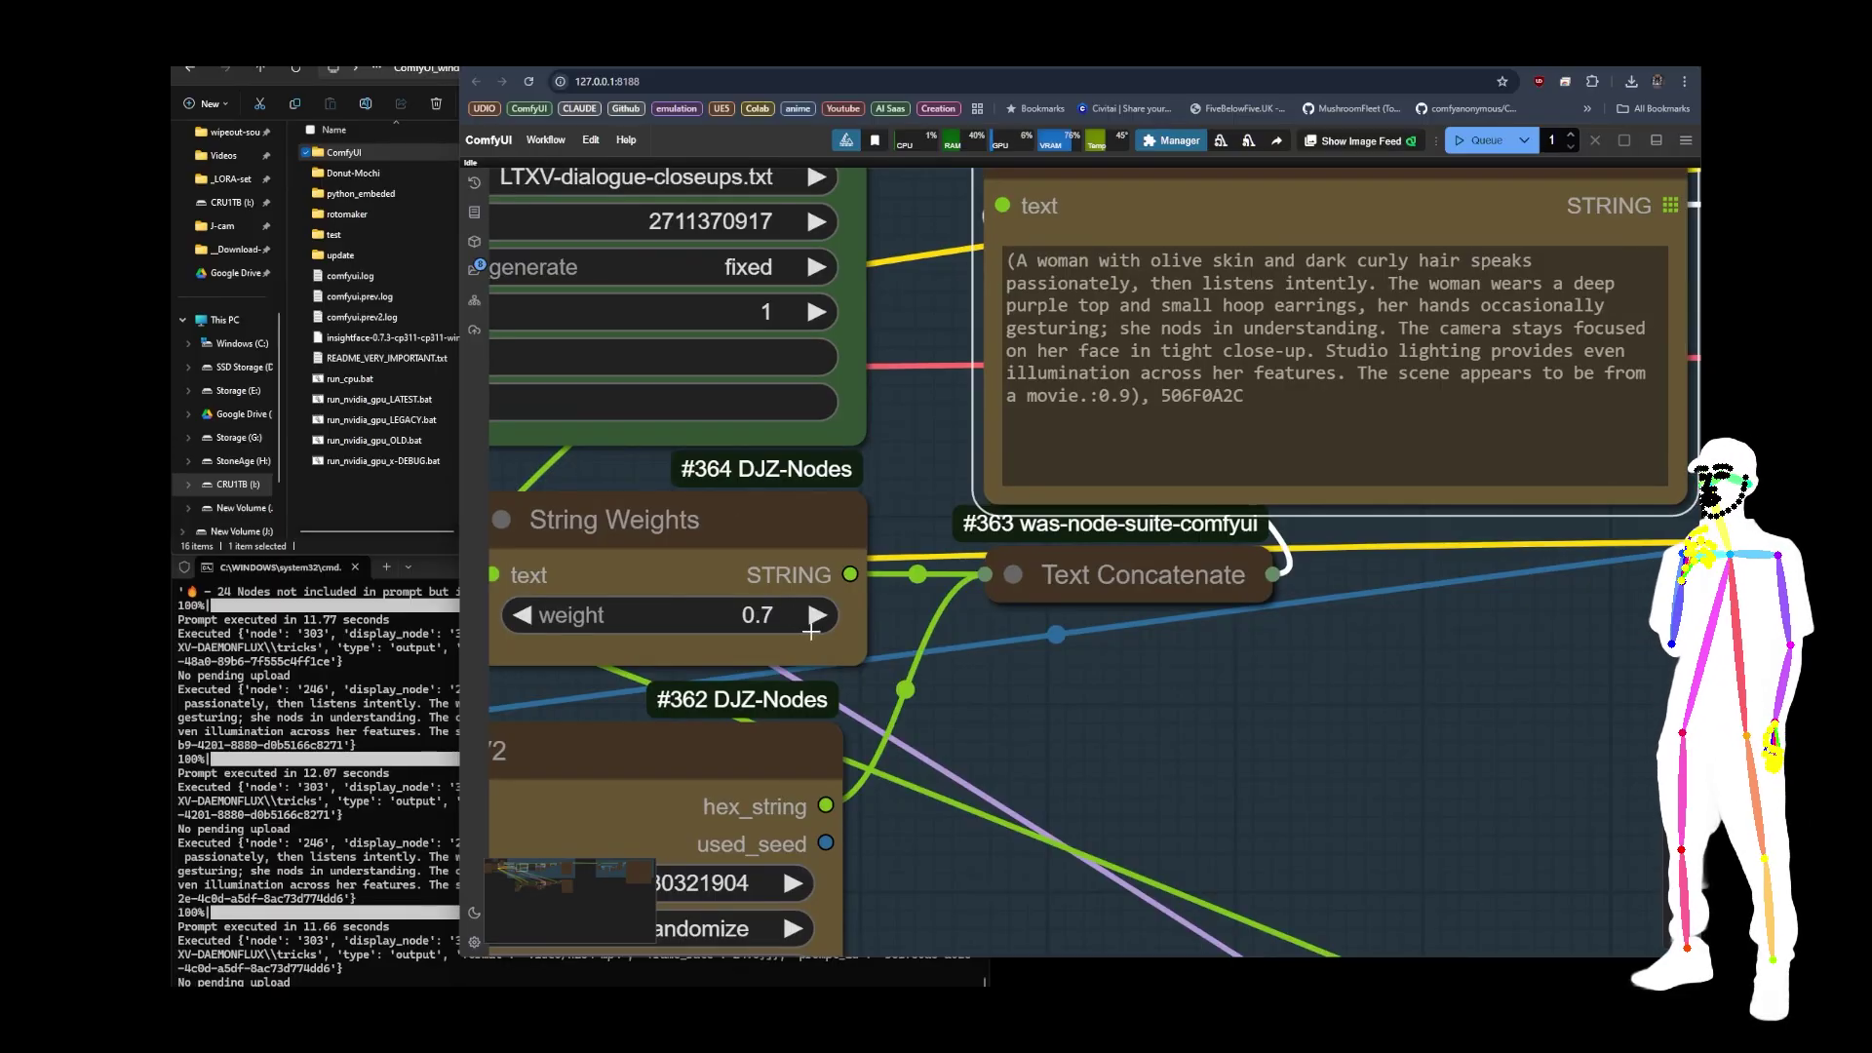
- Queue the workflow to generate a new video
{"action": "scroll", "coordinate": [537, 466], "scroll_direction": "down", "scroll_amount": 5}
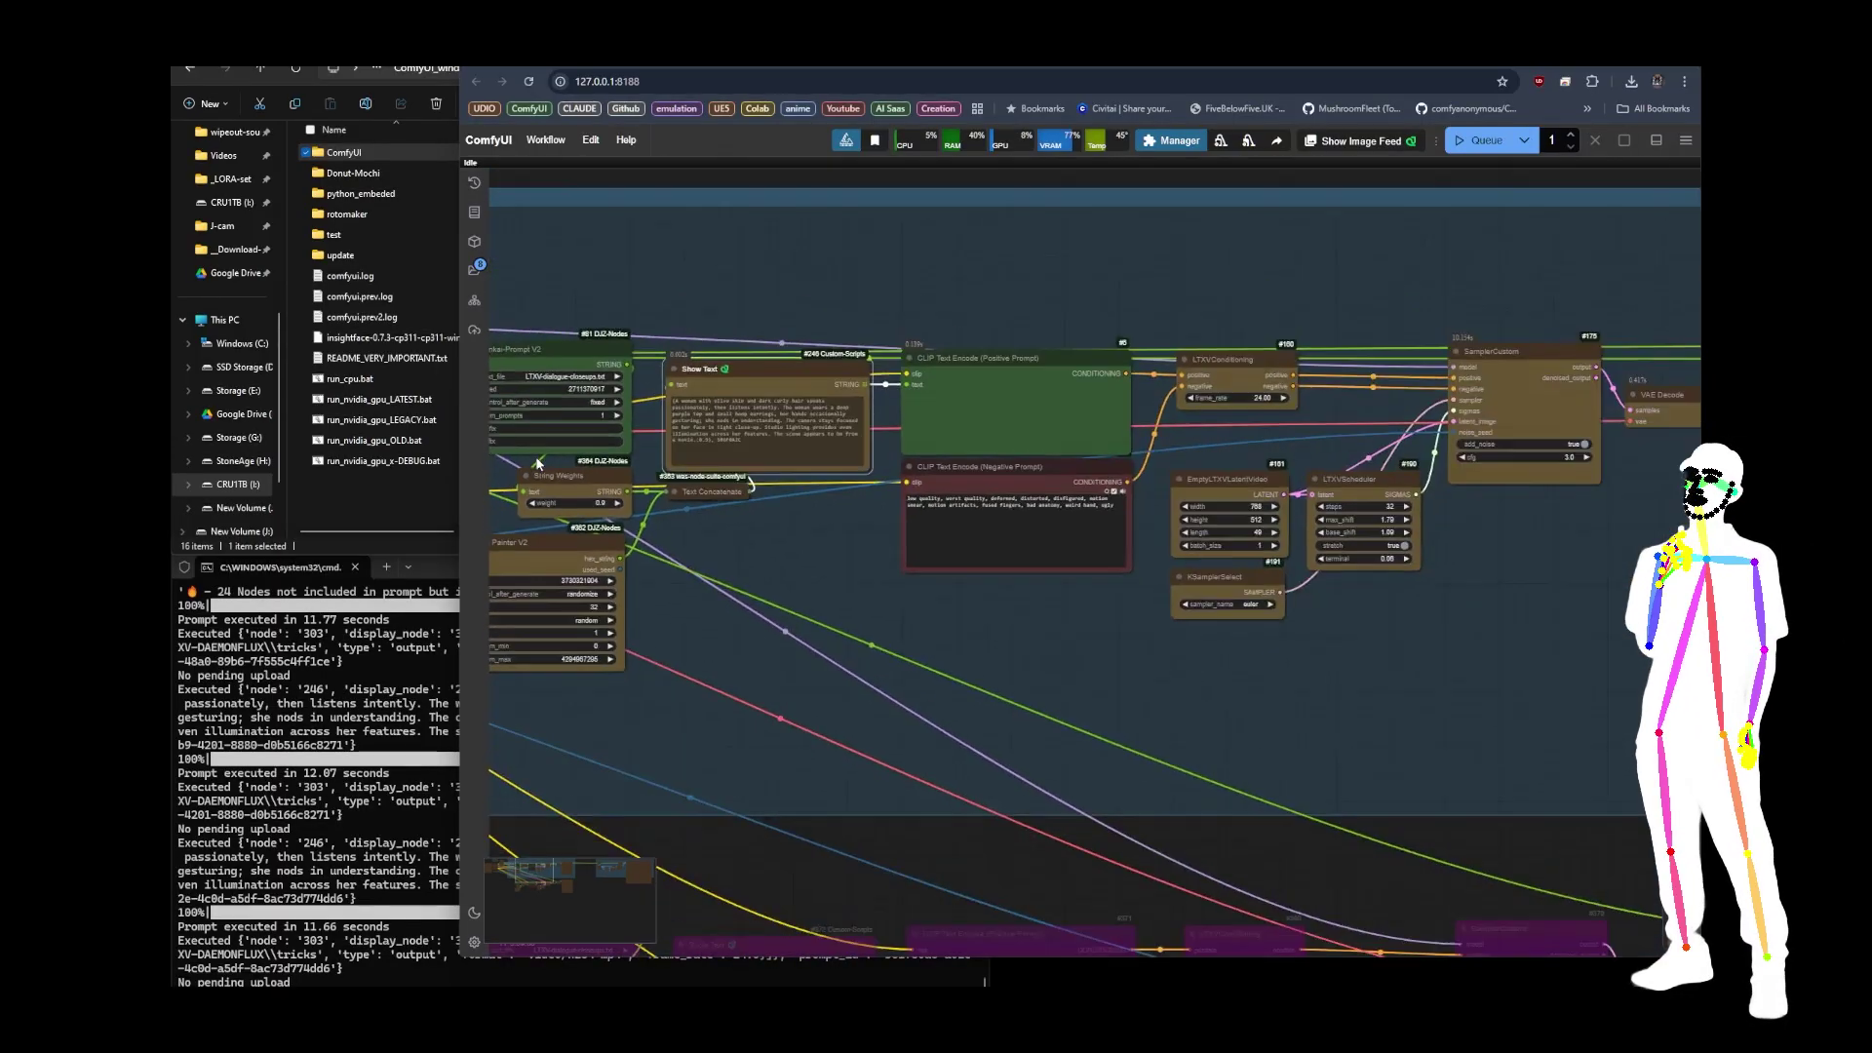
{"action": "scroll", "coordinate": [565, 624], "scroll_direction": "up", "scroll_amount": 4}
{"action": "left_click_drag", "start_coordinate": [669, 644], "coordinate": [616, 516]}
{"action": "left_click", "coordinate": [1474, 141]}
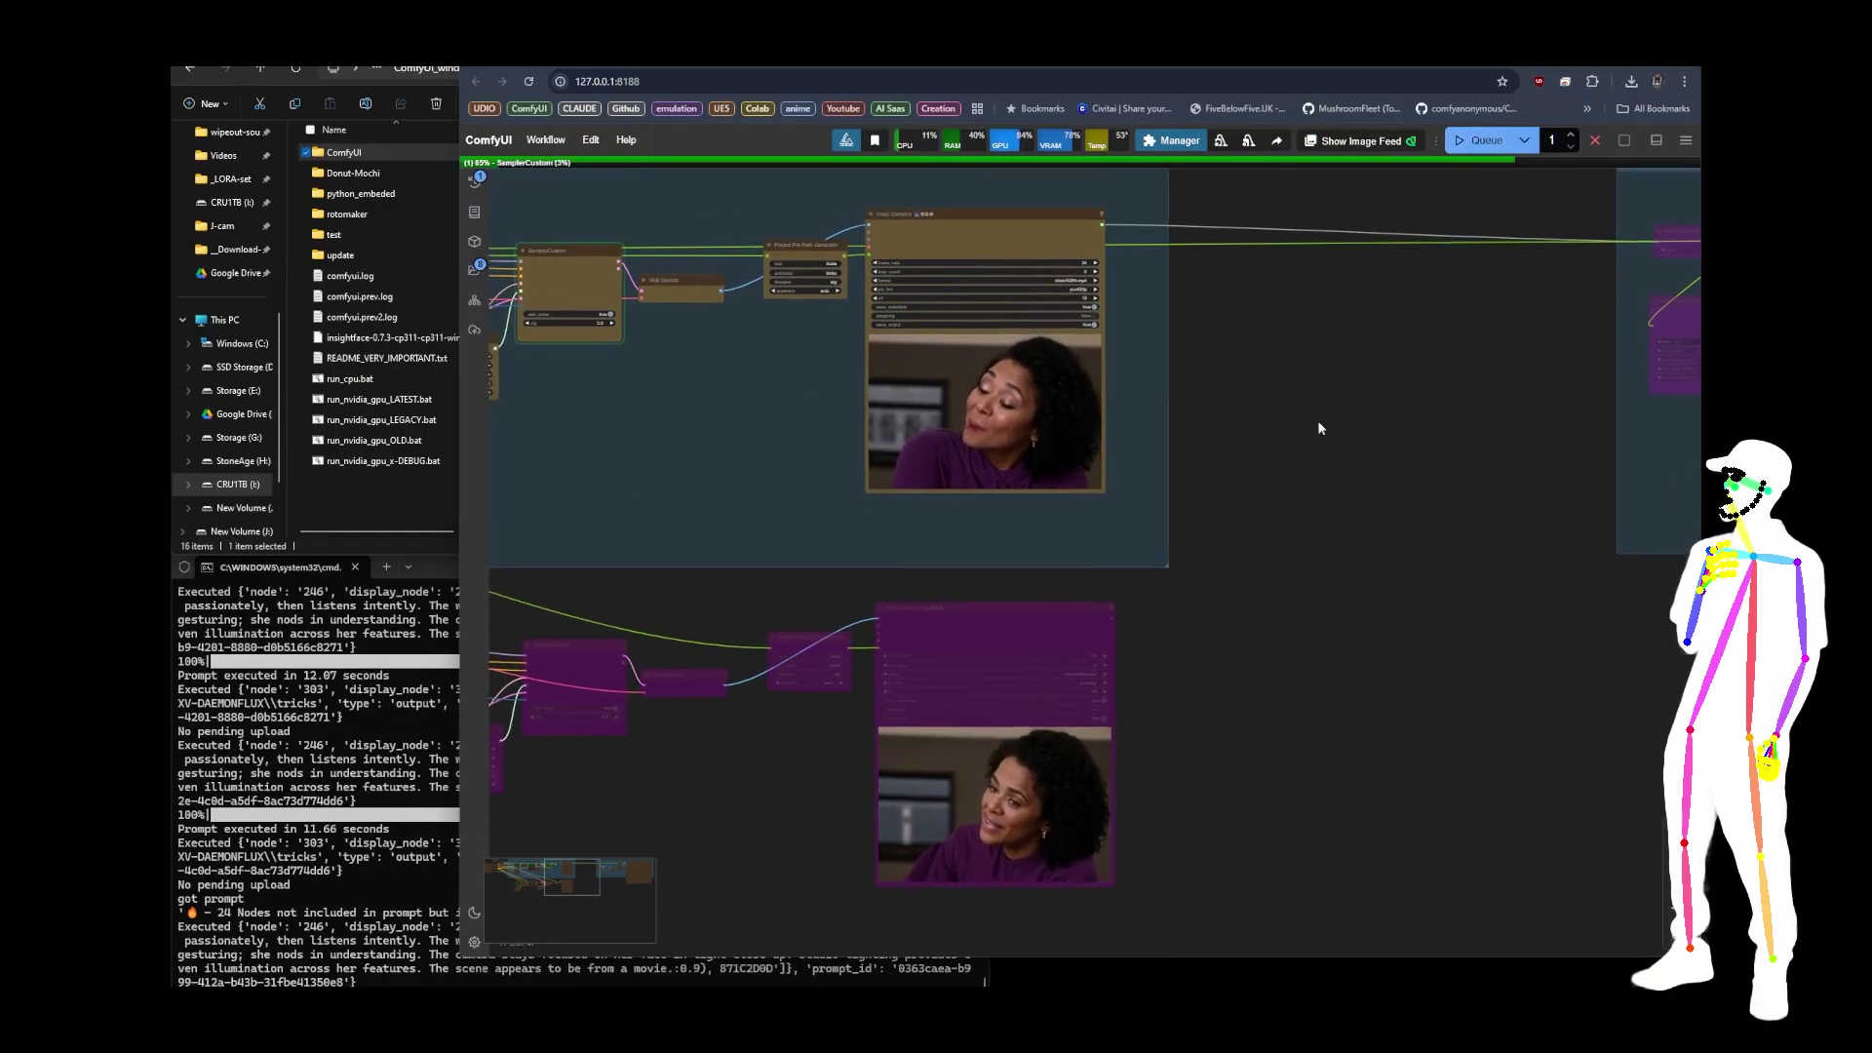
- Move the second Video Combine node beside the first and zoom in on both previews
{"action": "left_click_drag", "start_coordinate": [1210, 668], "coordinate": [1191, 535]}
{"action": "scroll", "coordinate": [988, 682], "scroll_direction": "up", "scroll_amount": 7}
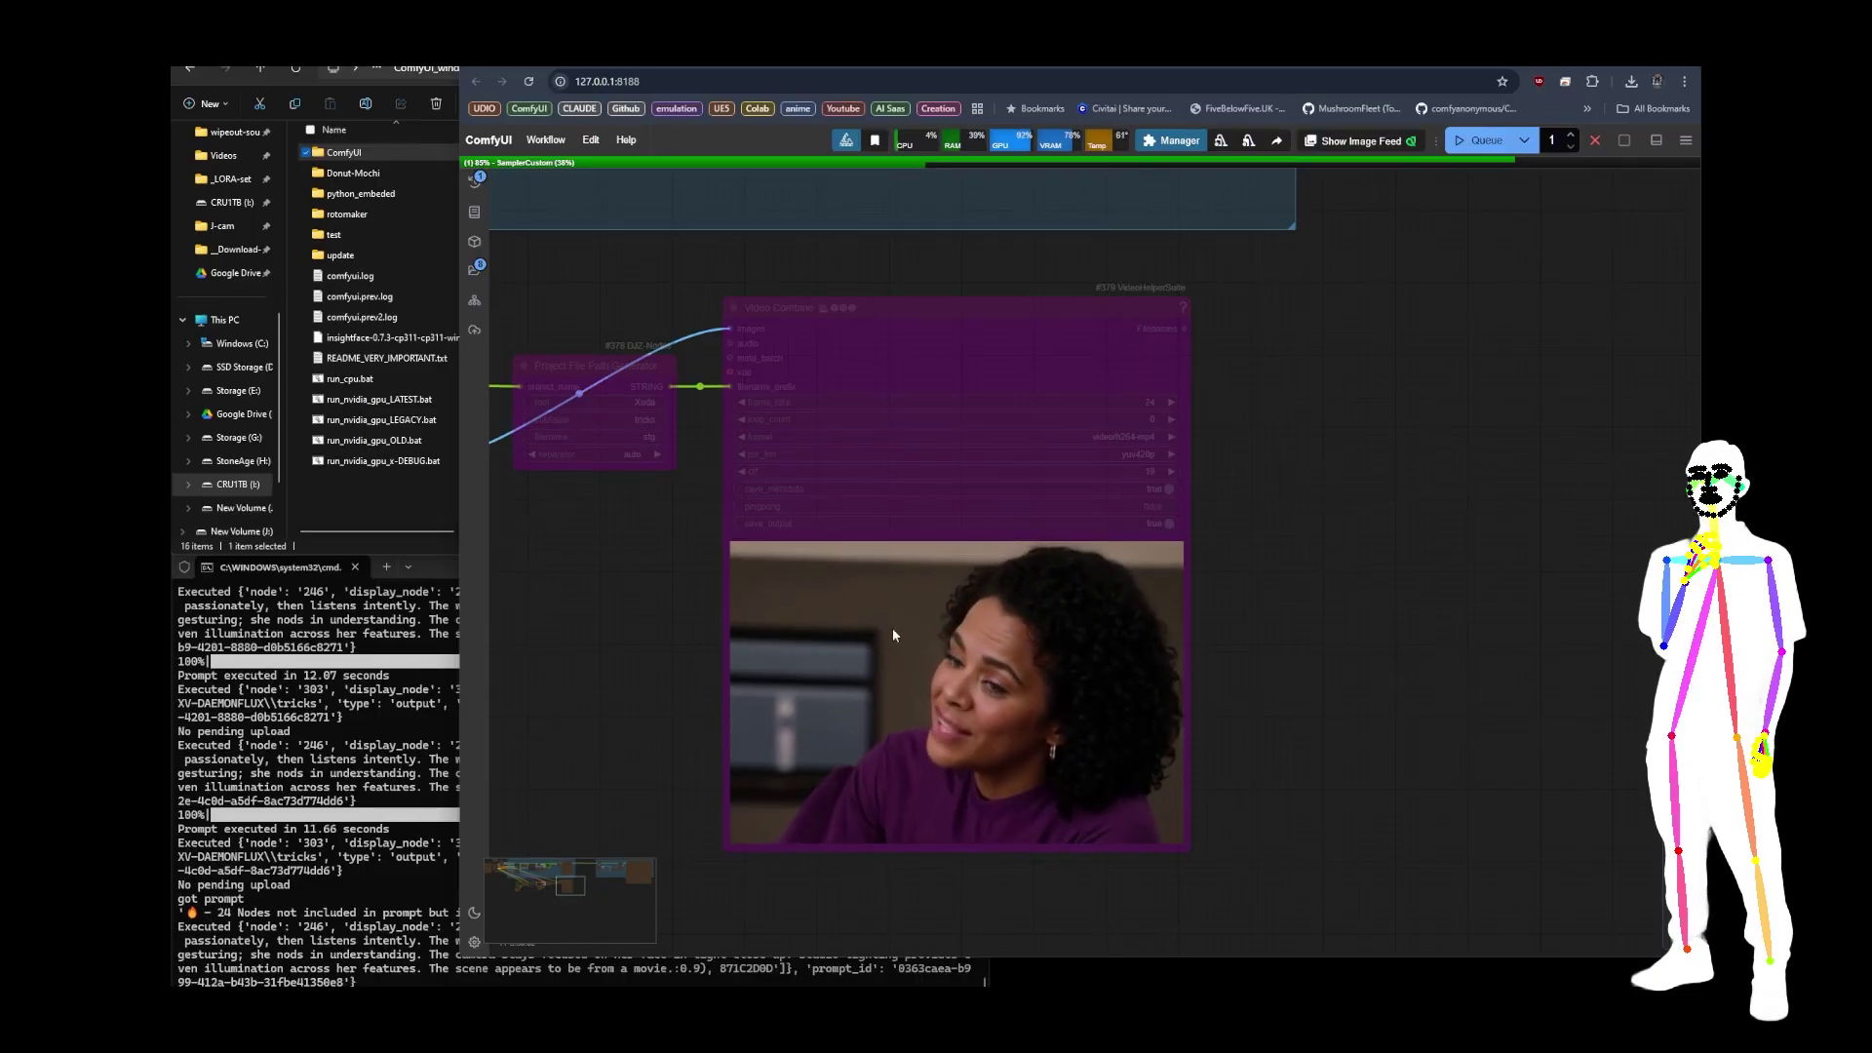
{"action": "left_click_drag", "start_coordinate": [1297, 437], "coordinate": [1250, 752]}
{"action": "scroll", "coordinate": [1250, 751], "scroll_direction": "down", "scroll_amount": 4}
{"action": "left_click_drag", "start_coordinate": [775, 790], "coordinate": [1021, 381]}
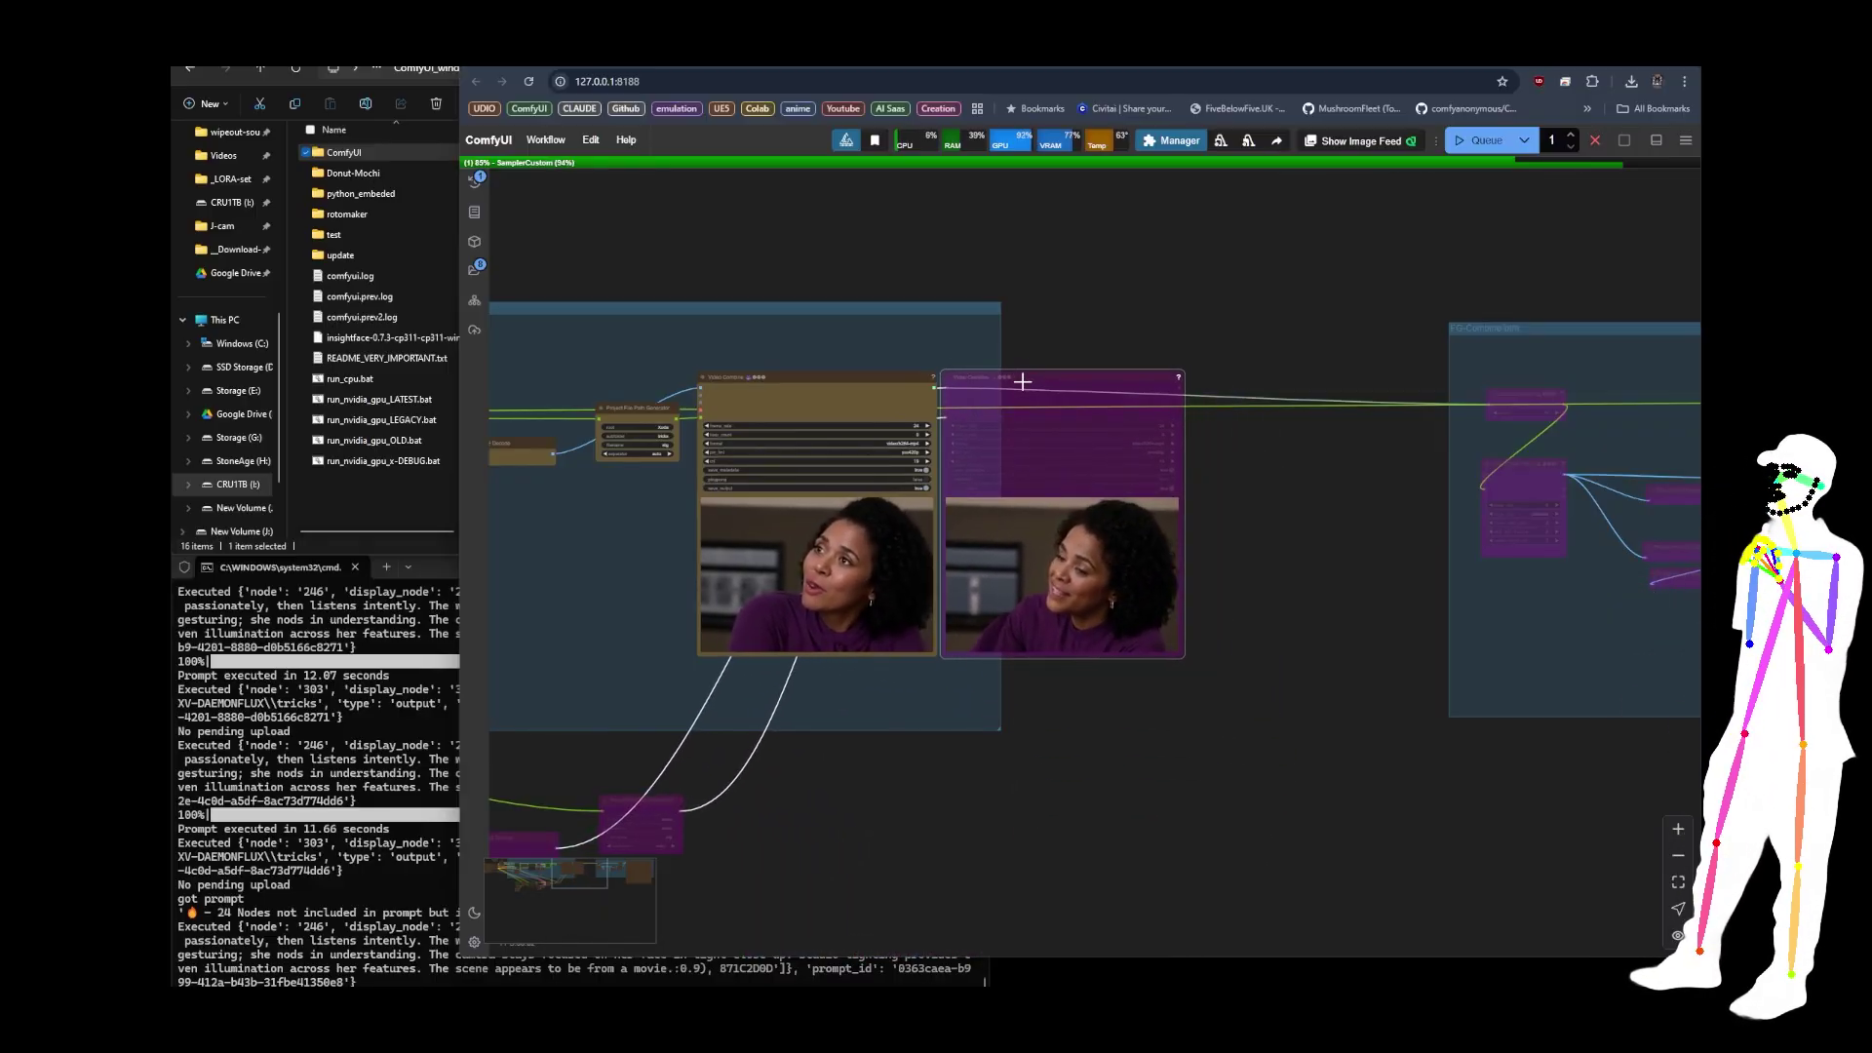
{"action": "scroll", "coordinate": [928, 538], "scroll_direction": "up", "scroll_amount": 5}
{"action": "scroll", "coordinate": [928, 538], "scroll_direction": "up", "scroll_amount": 2}
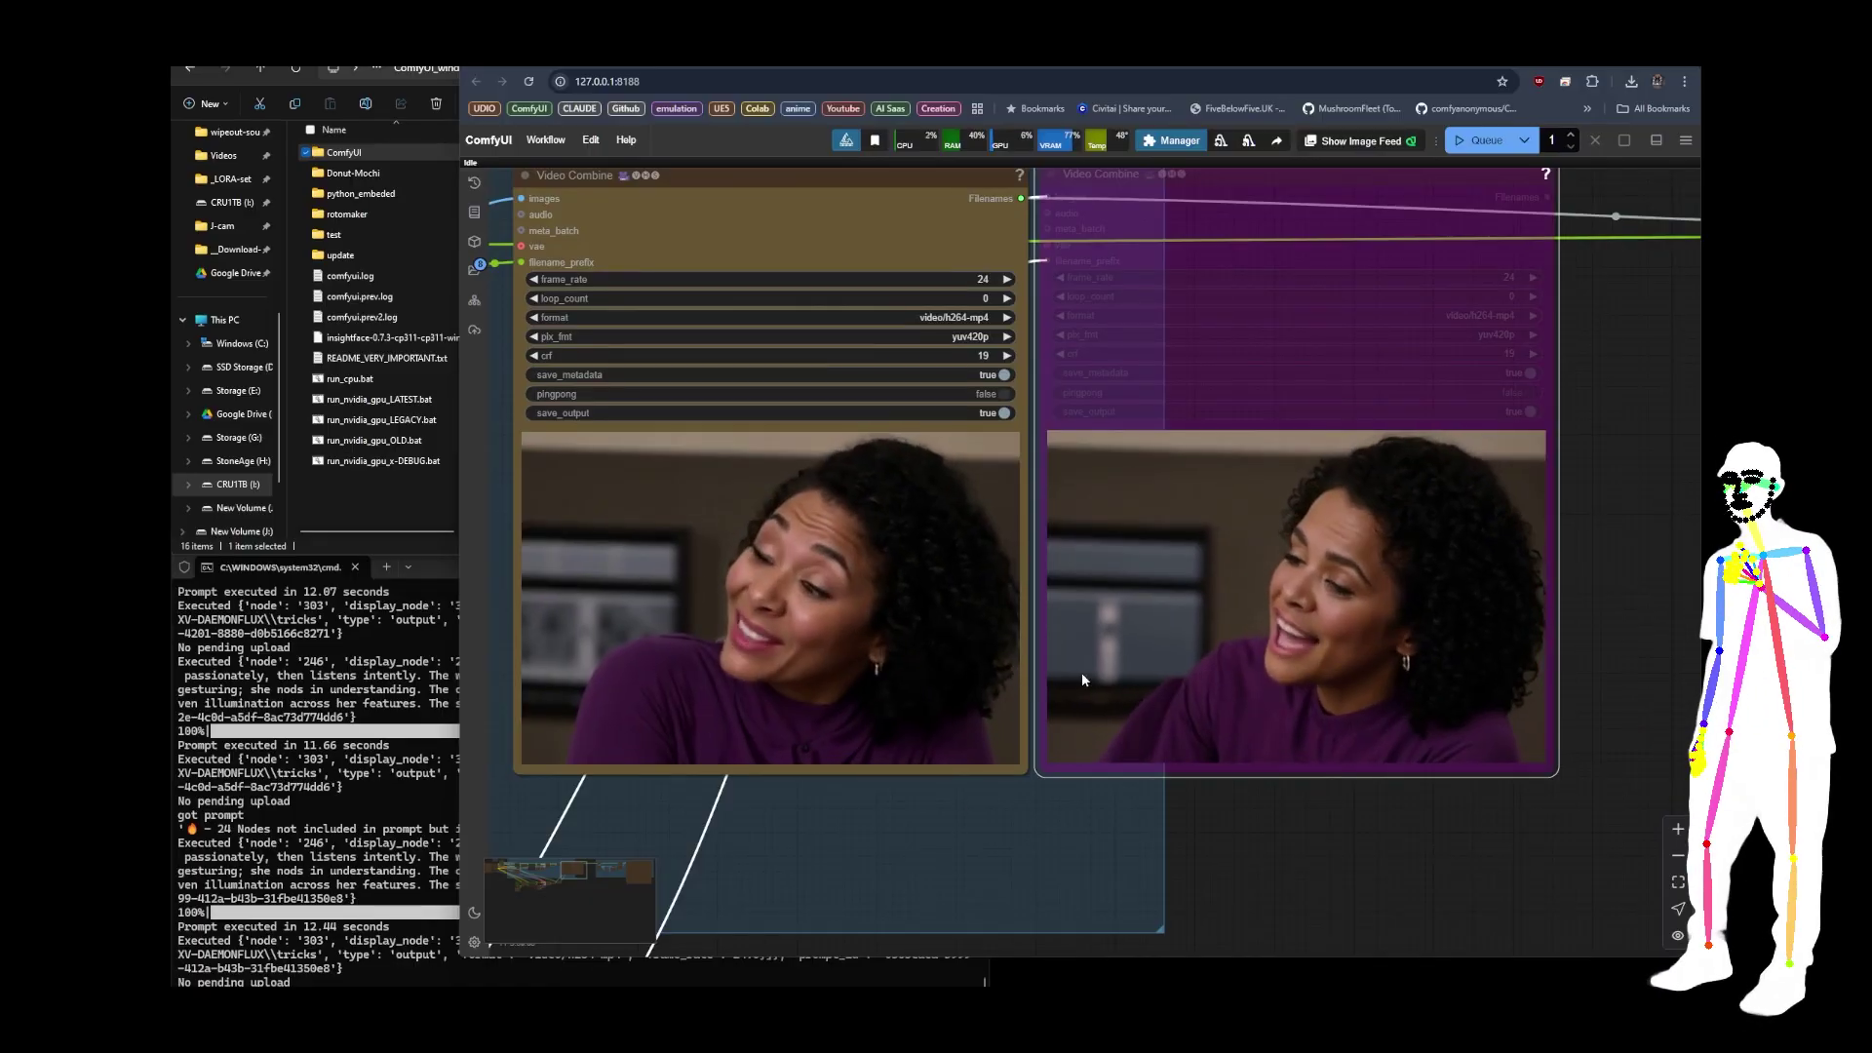
- Queue another generation and review the refreshed side-by-side Video Combine previews
{"action": "left_click", "coordinate": [1482, 140]}
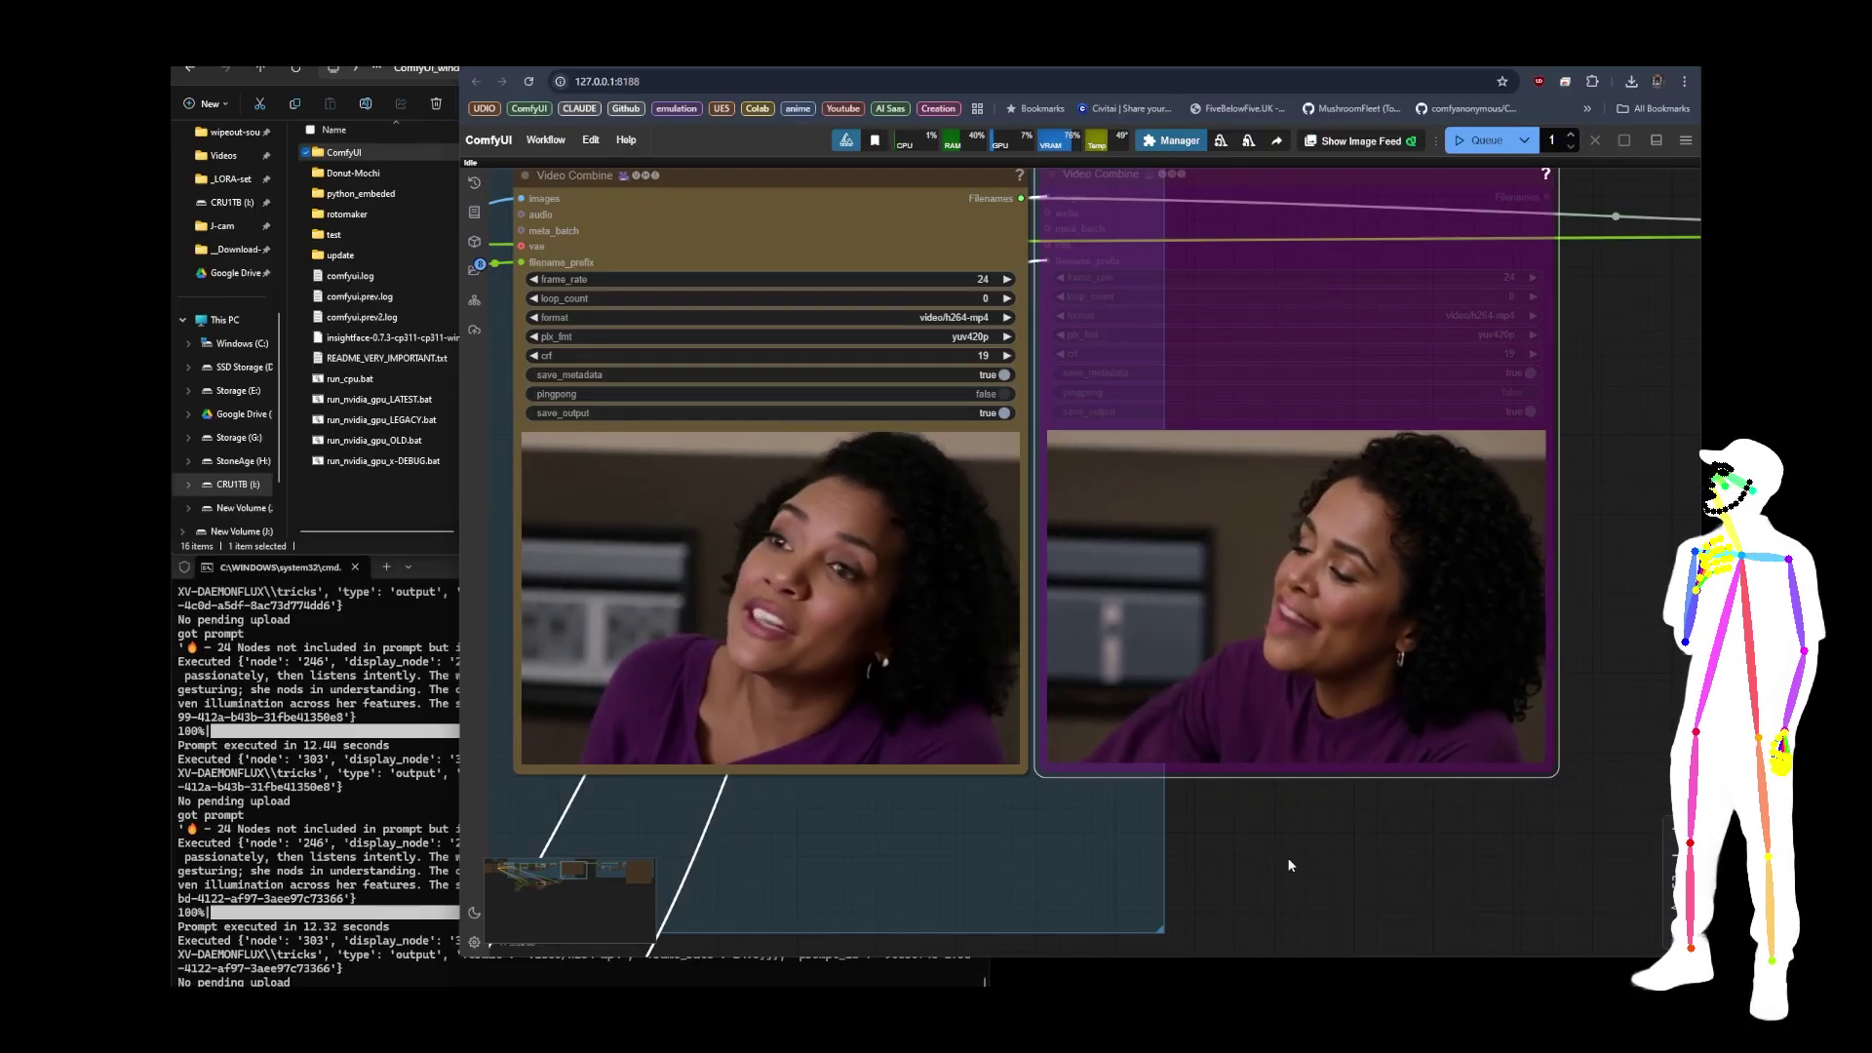
{"action": "left_click_drag", "start_coordinate": [1287, 864], "coordinate": [1308, 906]}
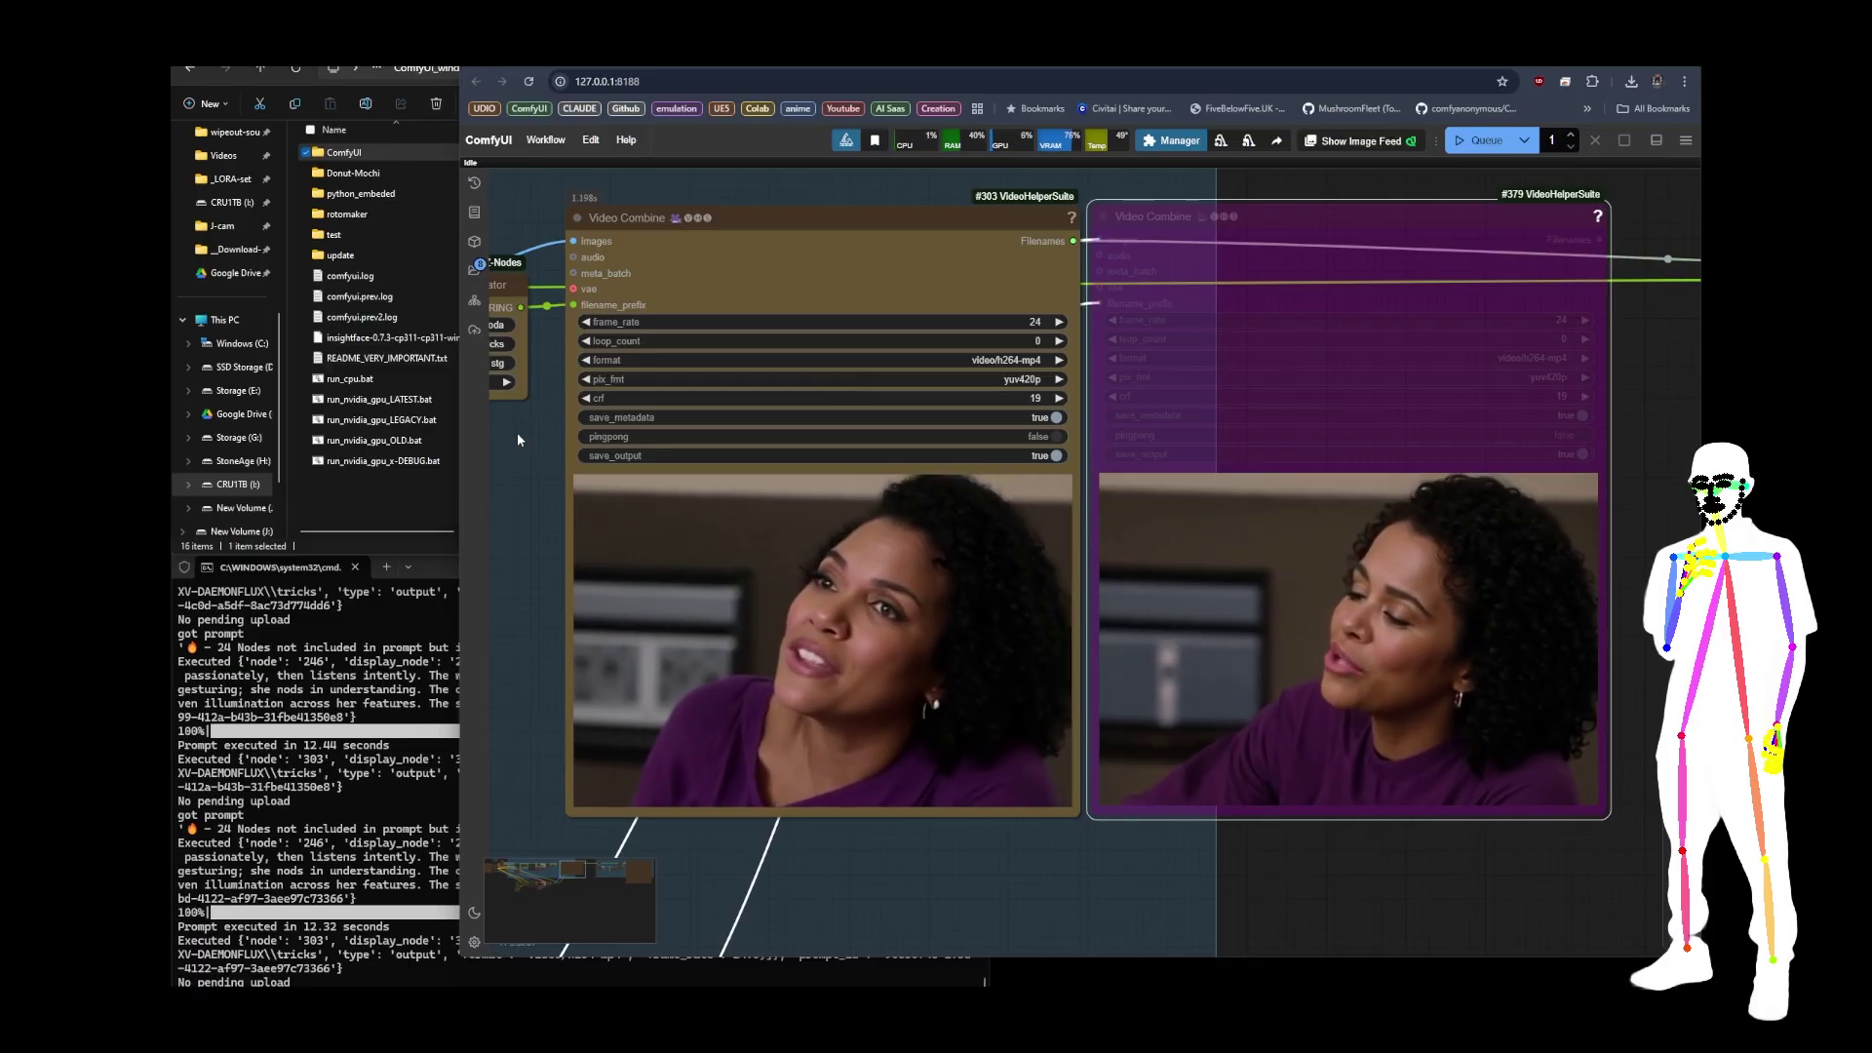
- Deselect the second Video Combine node and queue another video variation
{"action": "left_click", "coordinate": [1069, 444]}
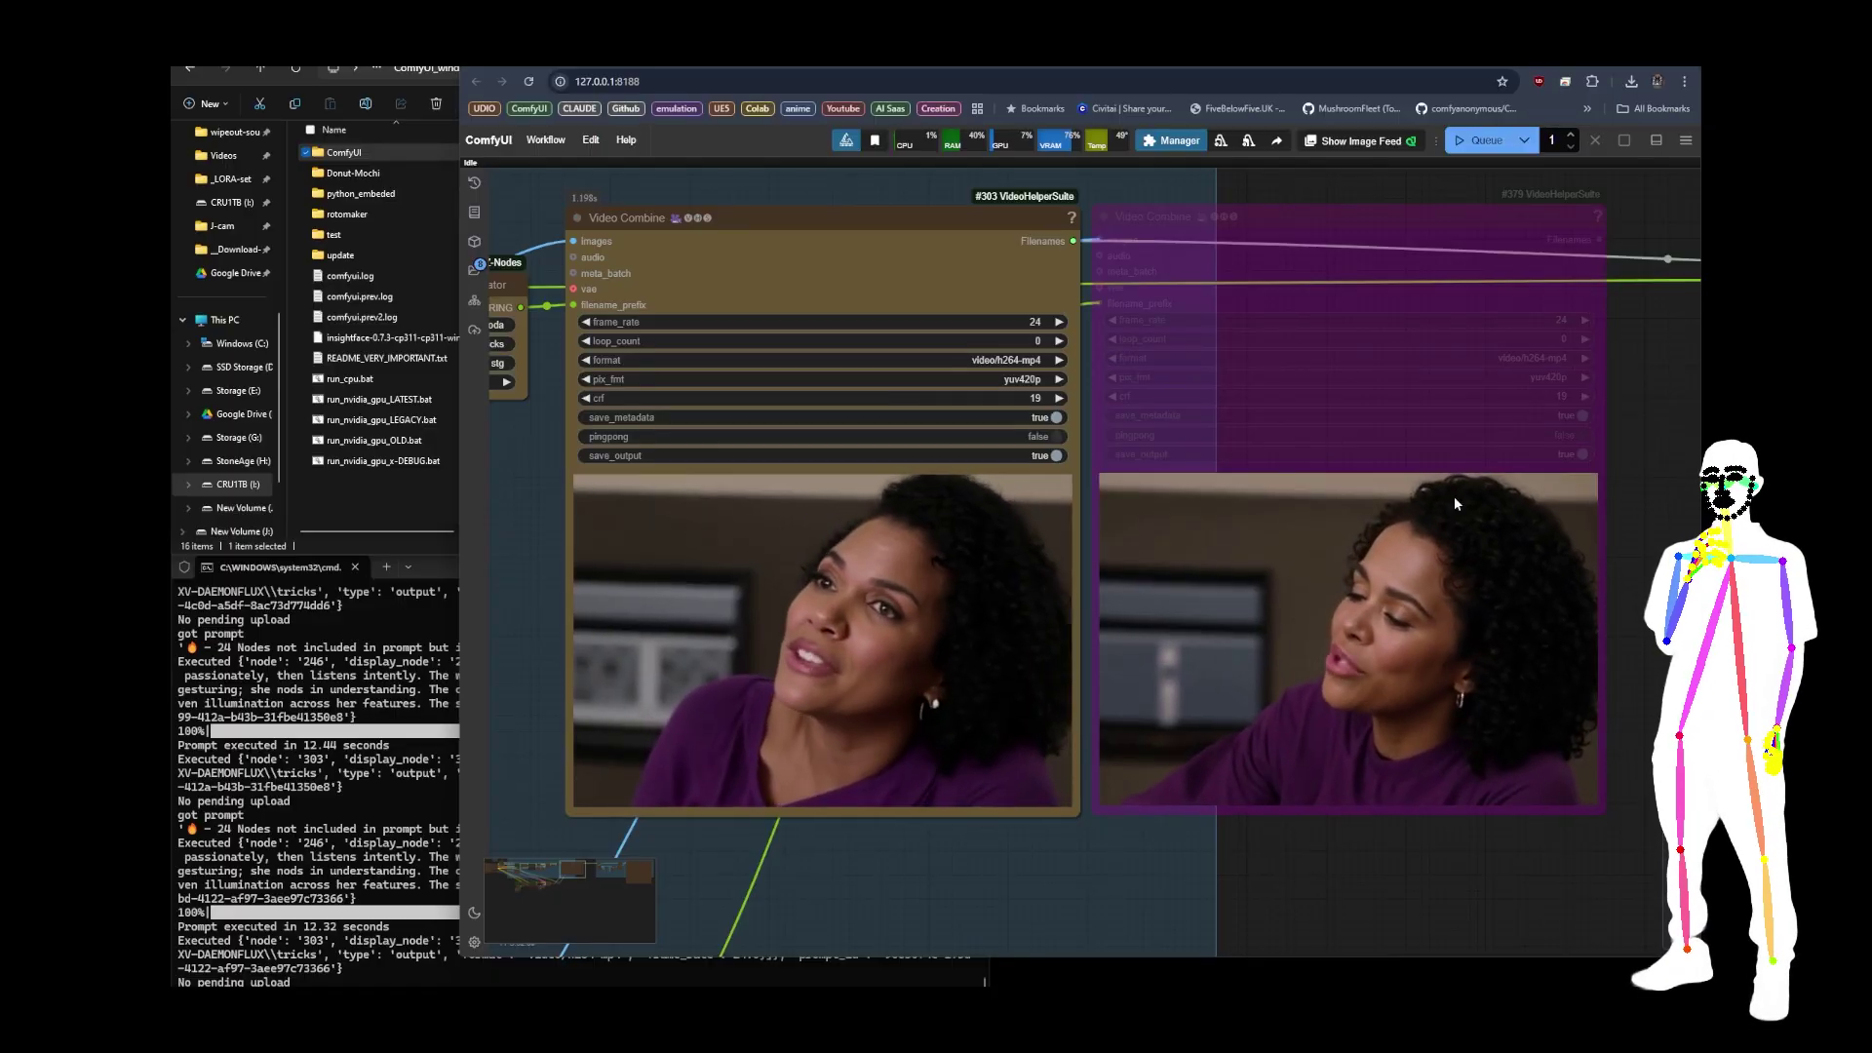
{"action": "left_click", "coordinate": [1481, 141]}
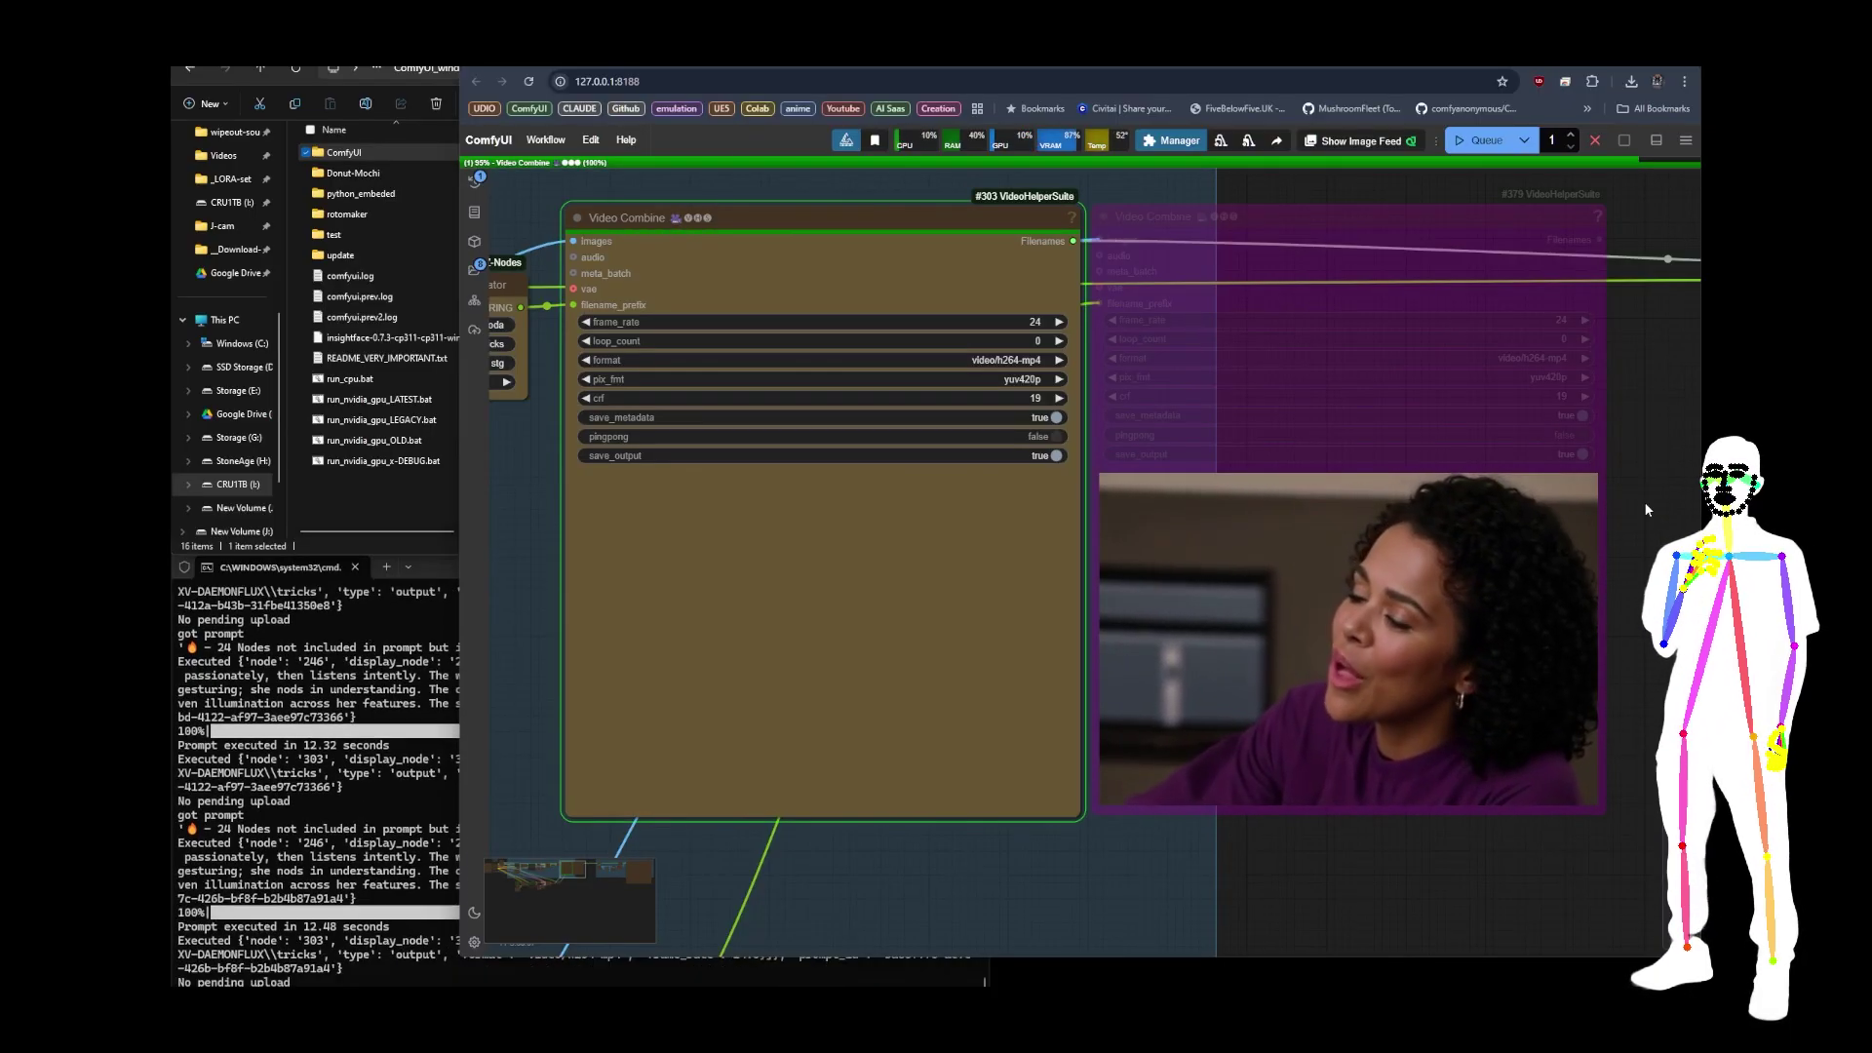
{"action": "scroll", "coordinate": [1338, 858], "scroll_direction": "down", "scroll_amount": 2}
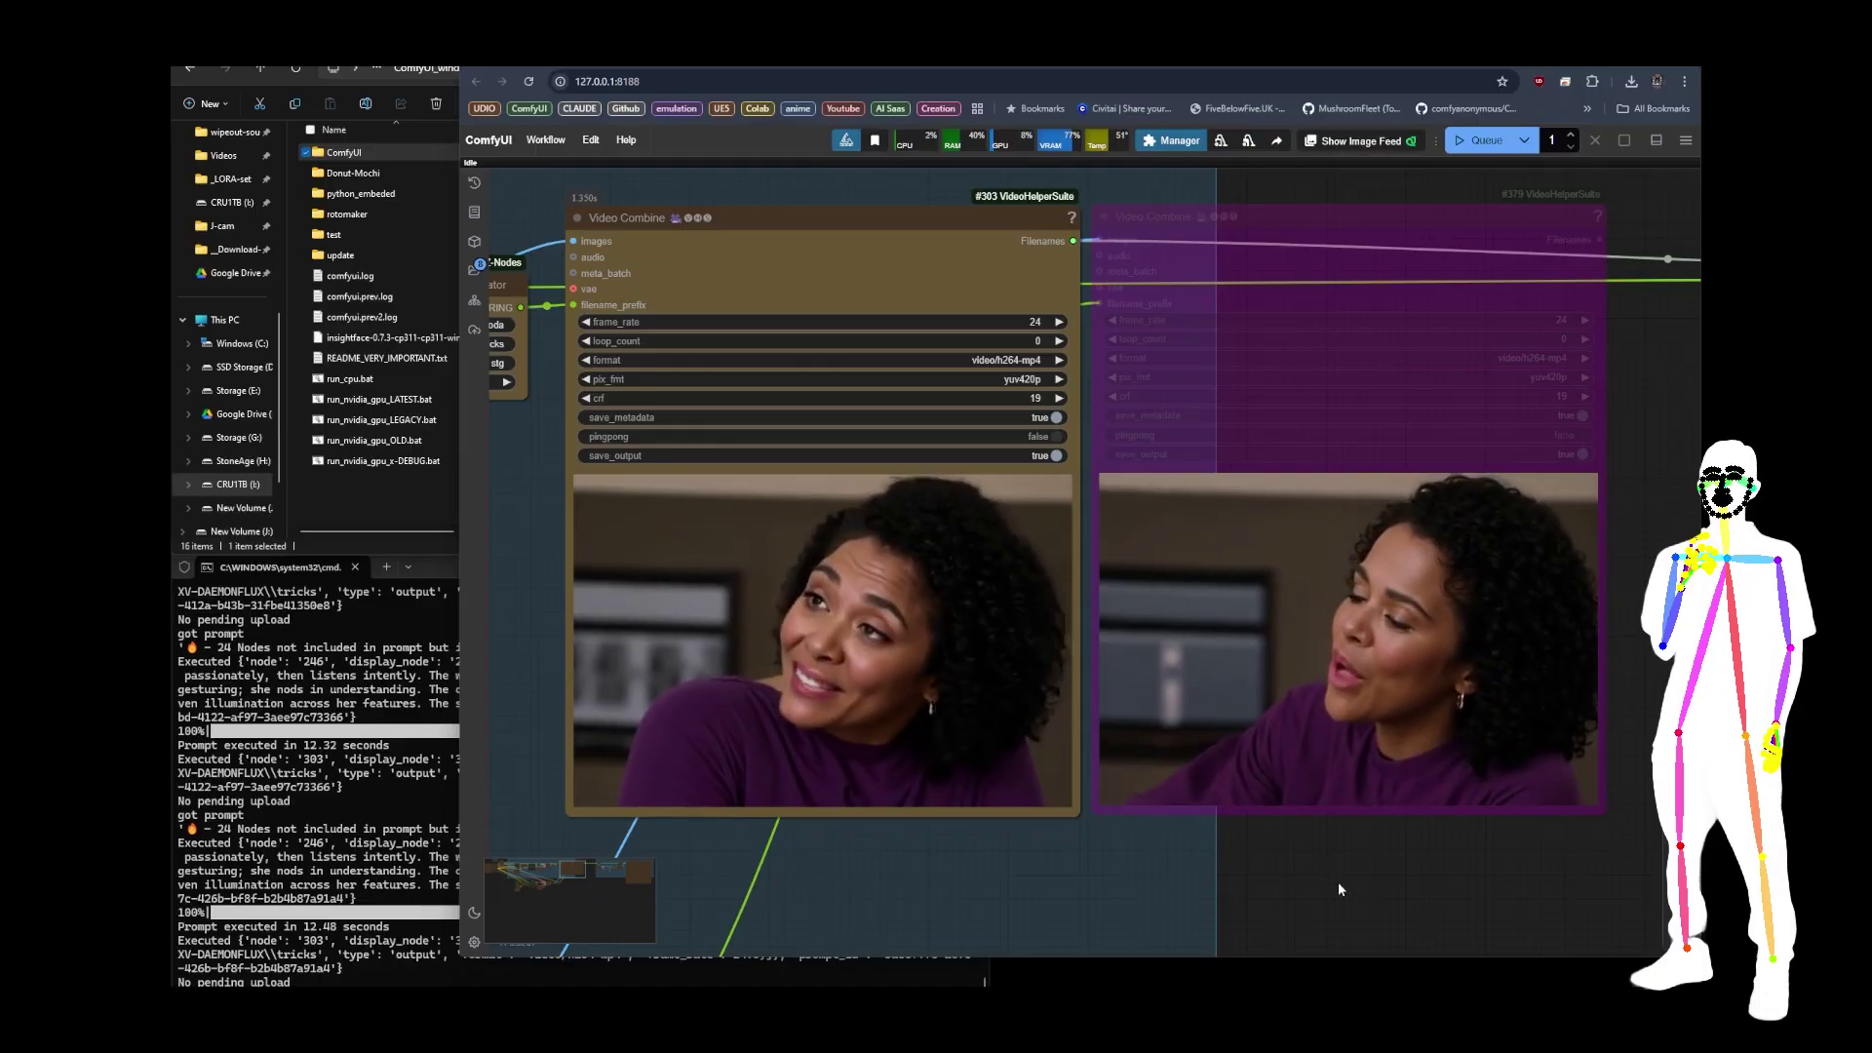
{"action": "scroll", "coordinate": [1317, 819], "scroll_direction": "down", "scroll_amount": 2}
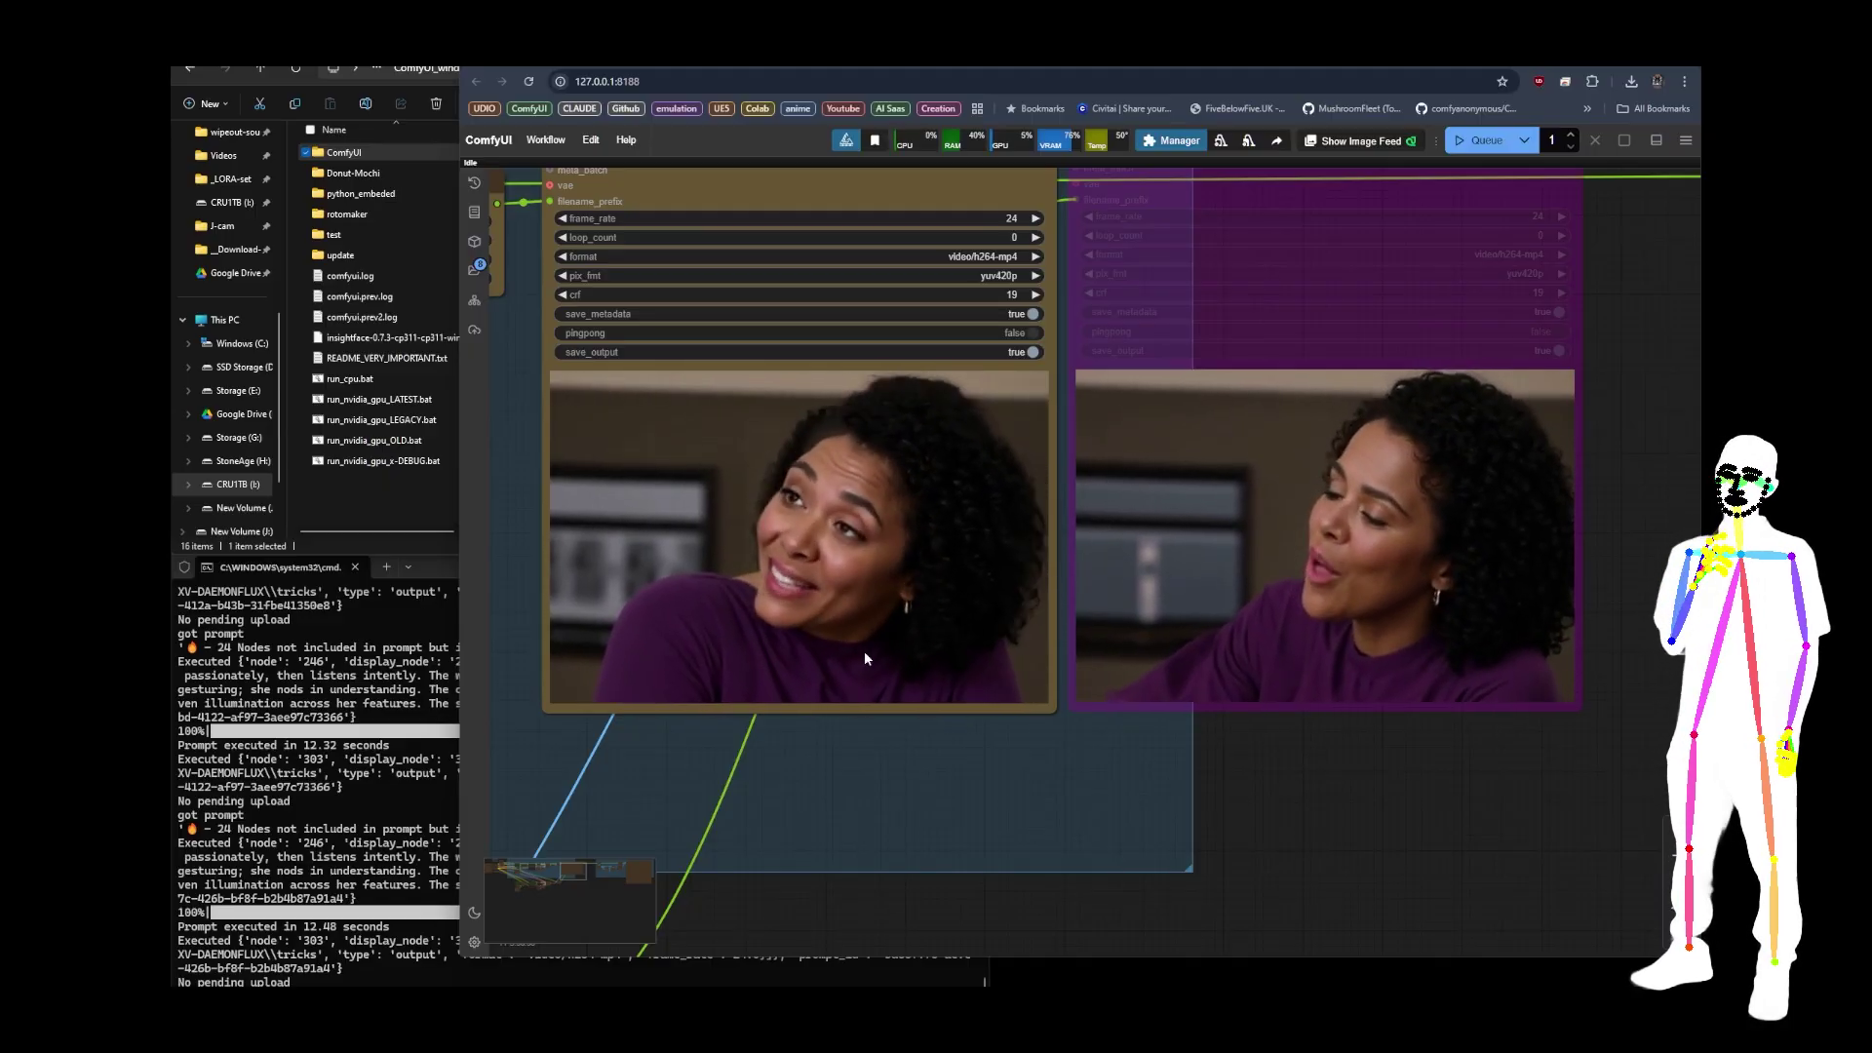
- Zoom out and pan to show the whole graph, including String Painter and String Weights
{"action": "scroll", "coordinate": [867, 650], "scroll_direction": "down", "scroll_amount": 8}
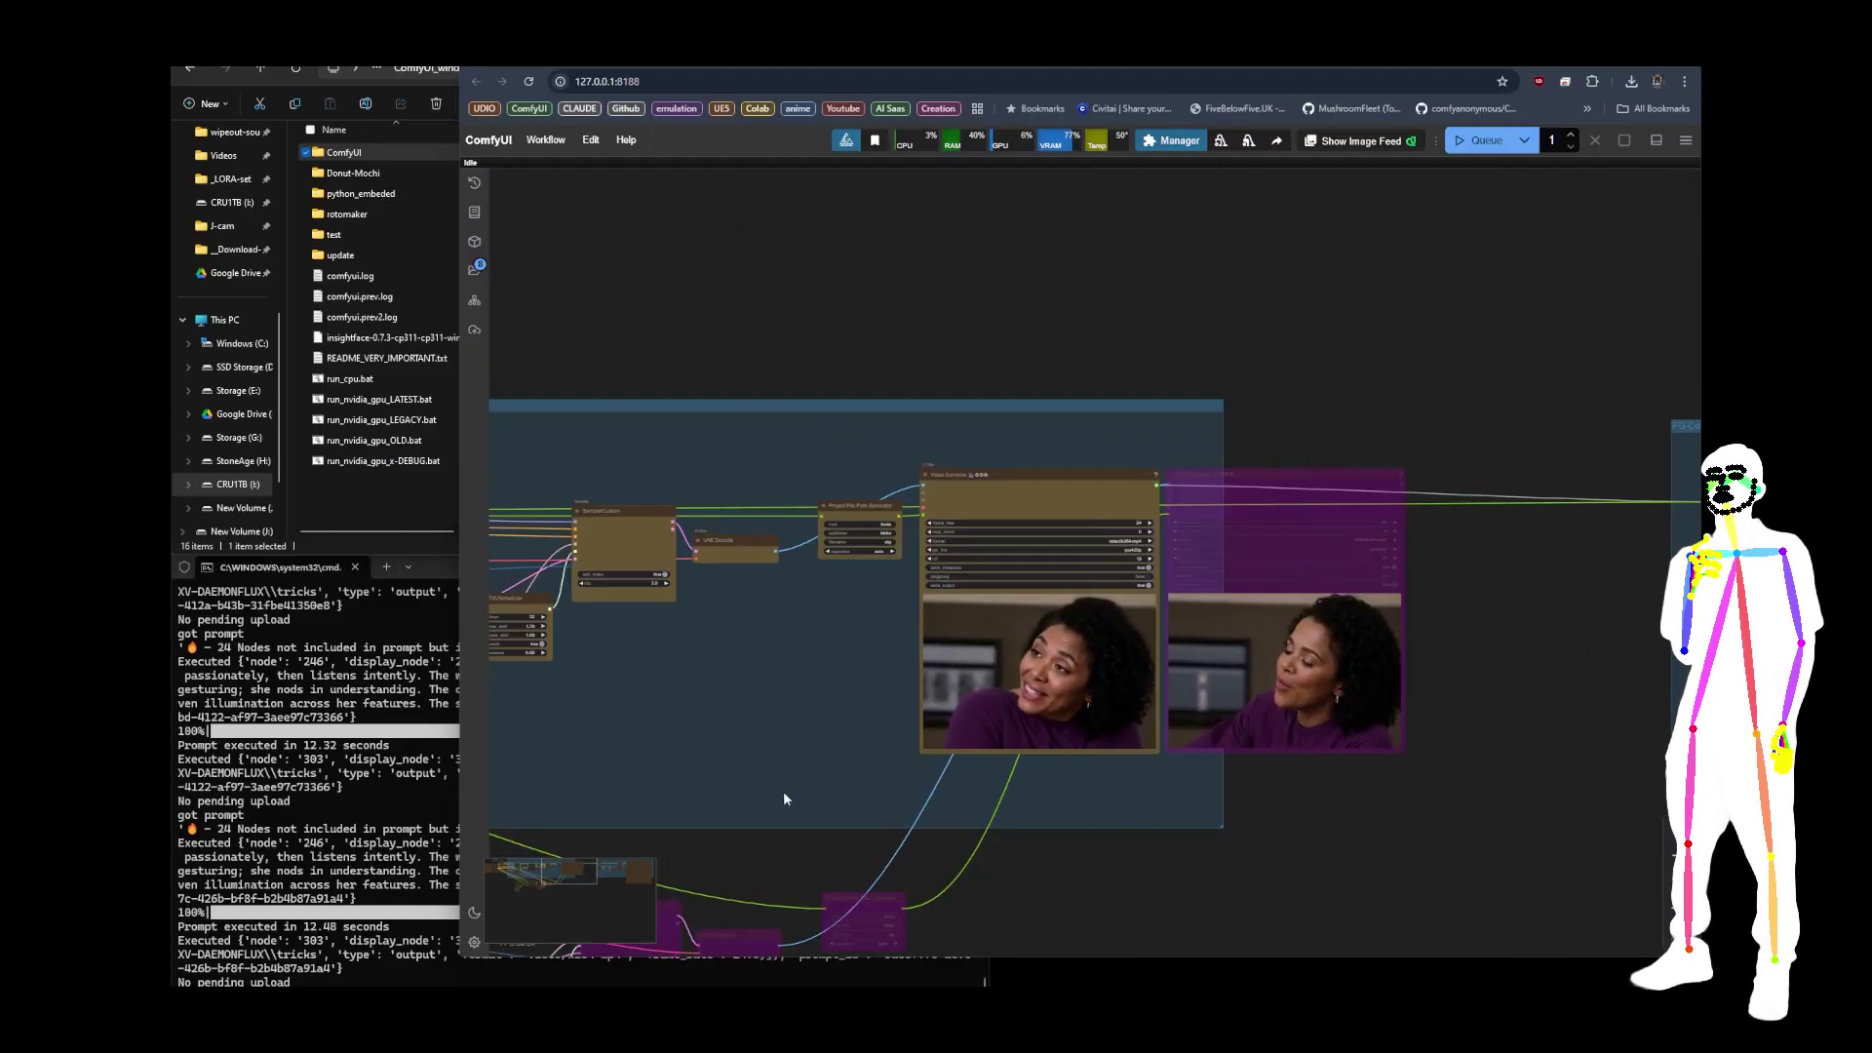
{"action": "left_click_drag", "start_coordinate": [648, 621], "coordinate": [1115, 641]}
{"action": "scroll", "coordinate": [1115, 641], "scroll_direction": "up", "scroll_amount": 8}
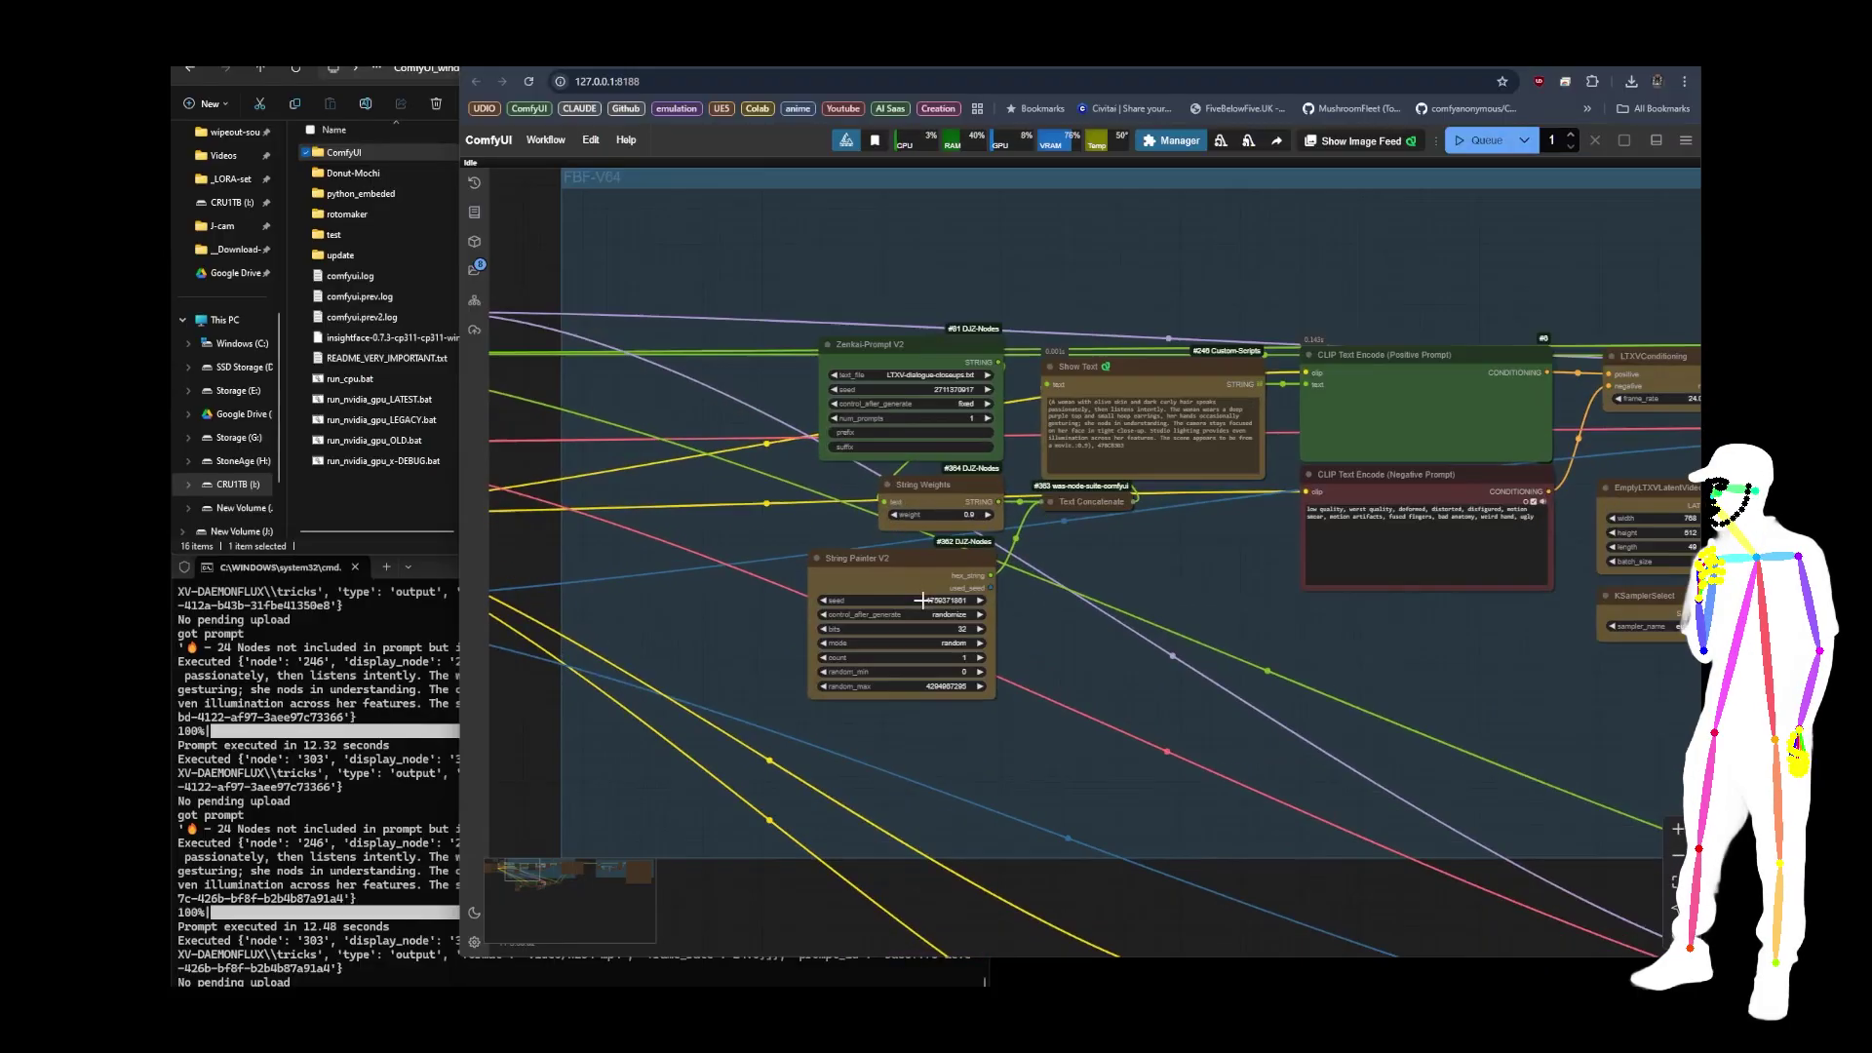
{"action": "scroll", "coordinate": [604, 371], "scroll_direction": "down", "scroll_amount": 6}
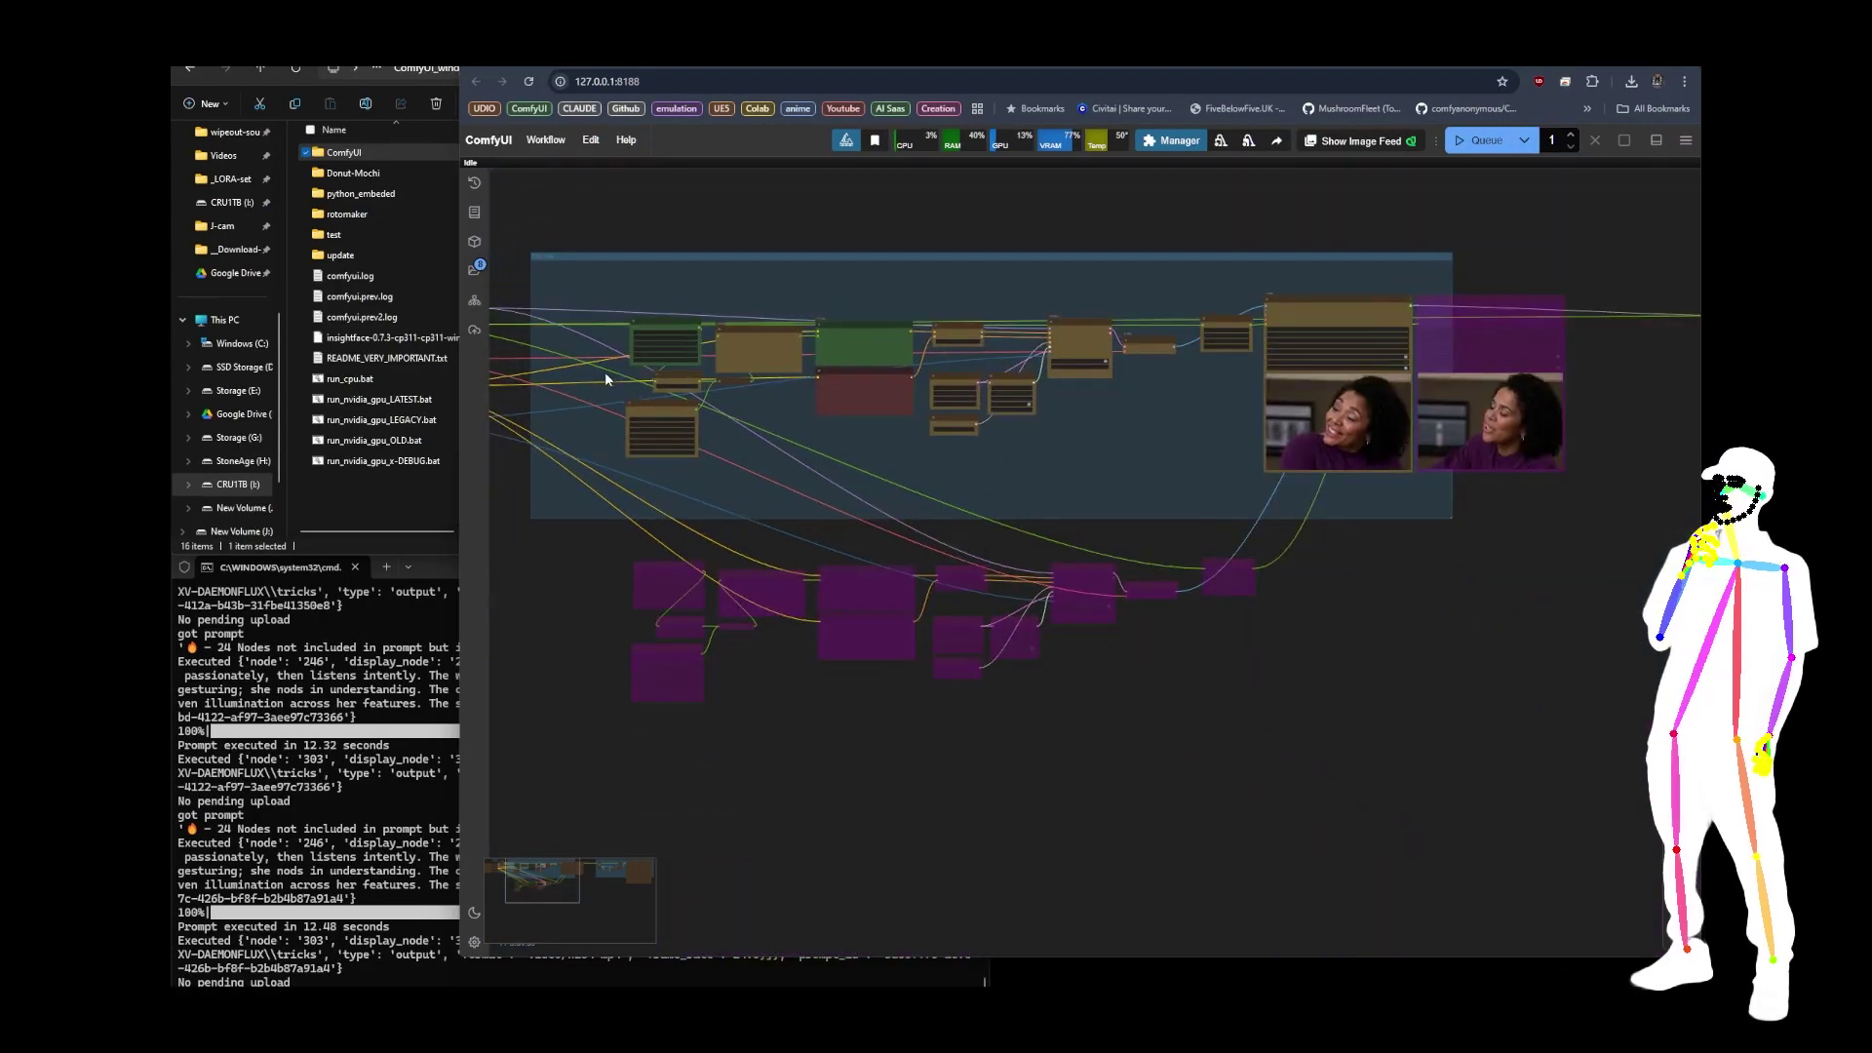
{"action": "scroll", "coordinate": [575, 498], "scroll_direction": "up", "scroll_amount": 3}
- Browse the DJZ-Workflows repository's XODA-LTXV-Video-Pack folder on GitHub, then return to the ComfyUI workflow
{"action": "key", "text": "ctrl+Tab"}
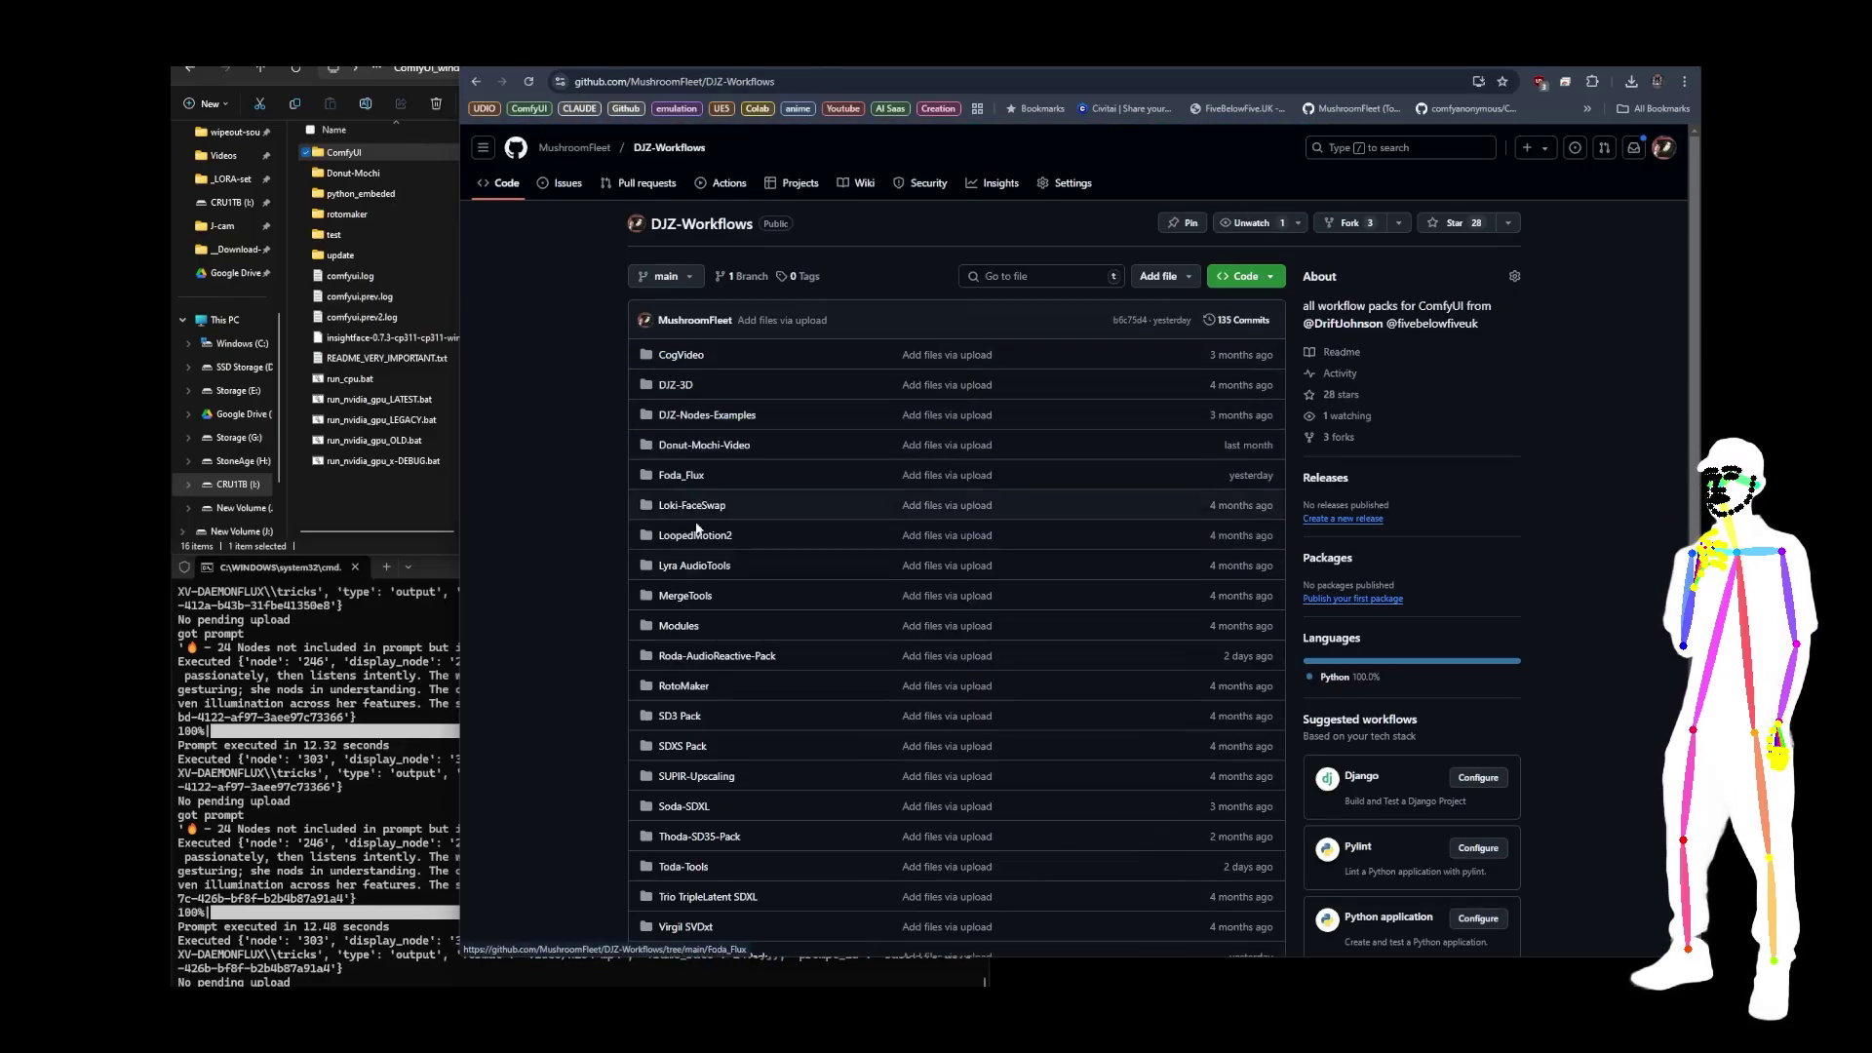
{"action": "scroll", "coordinate": [696, 528], "scroll_direction": "down", "scroll_amount": 5}
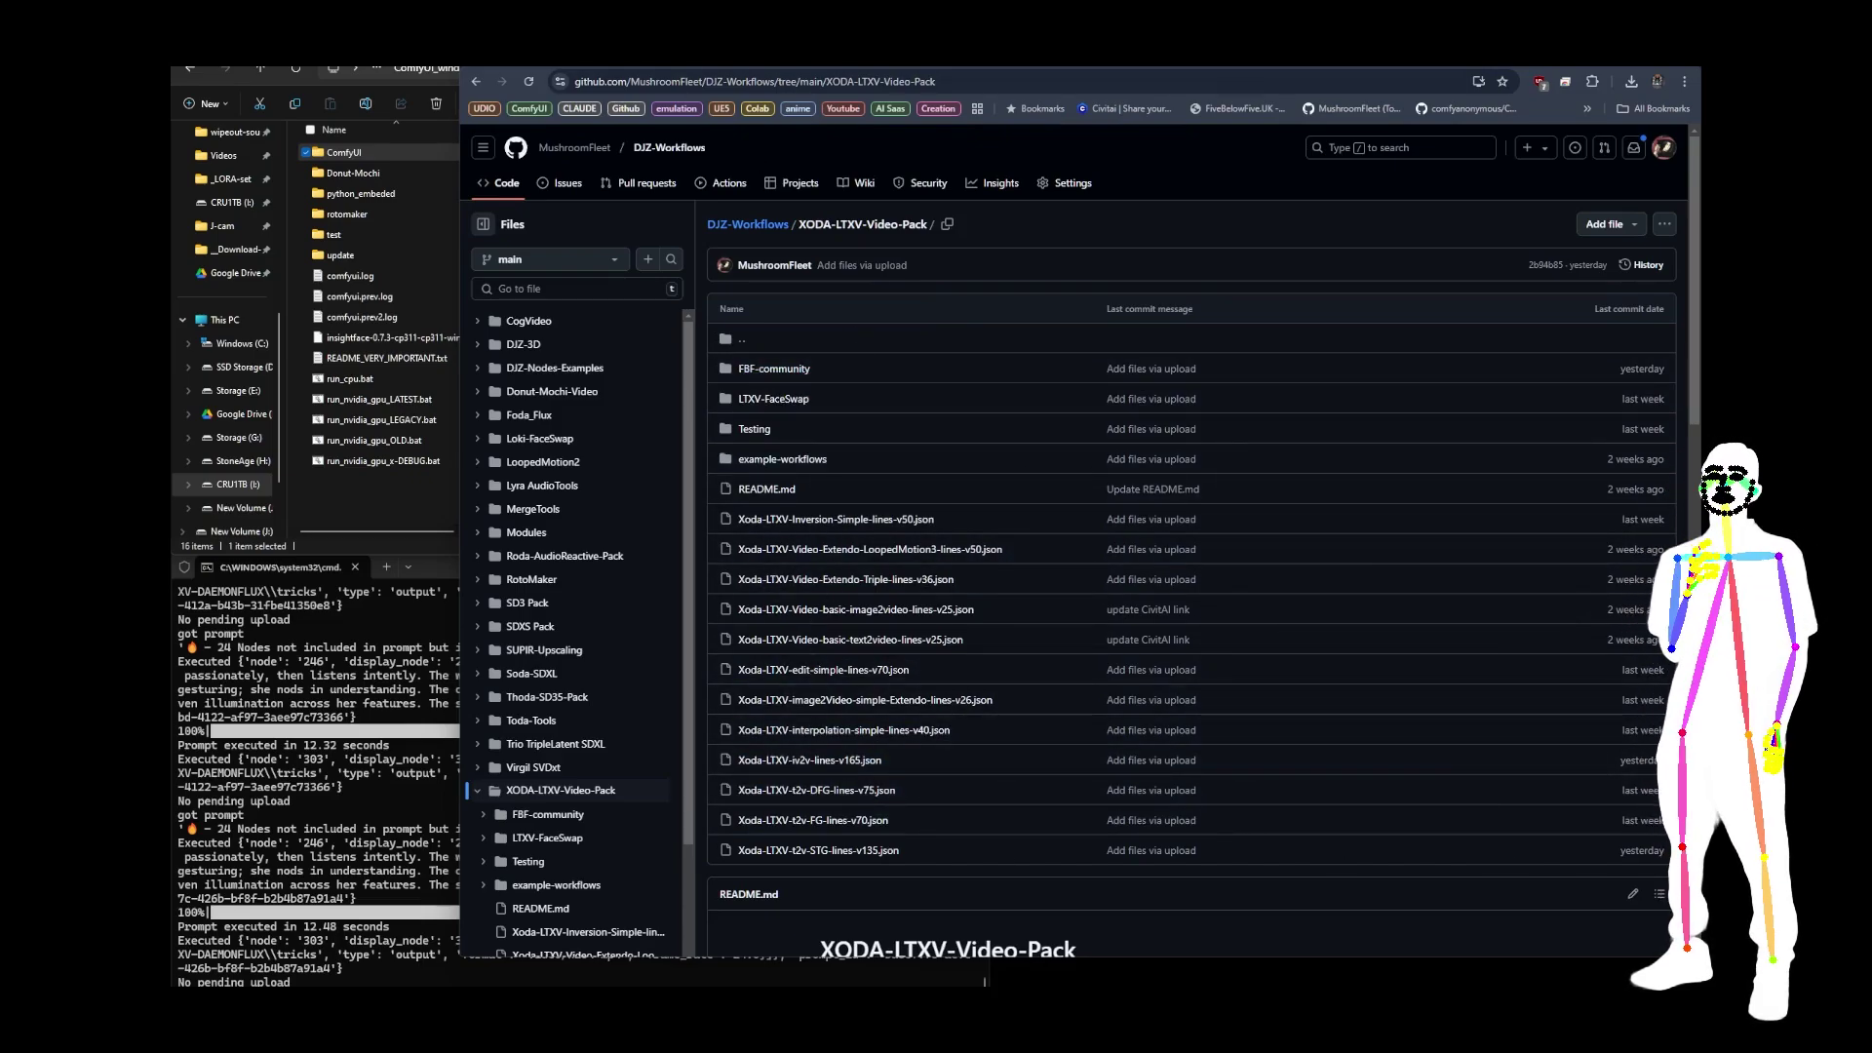
{"action": "key", "text": "ctrl+Tab"}
- Zoom in on the two Video Combine previews and nudge them higher to center them side by side
{"action": "scroll", "coordinate": [1137, 368], "scroll_direction": "down", "scroll_amount": 3}
{"action": "scroll", "coordinate": [1045, 406], "scroll_direction": "up", "scroll_amount": 4}
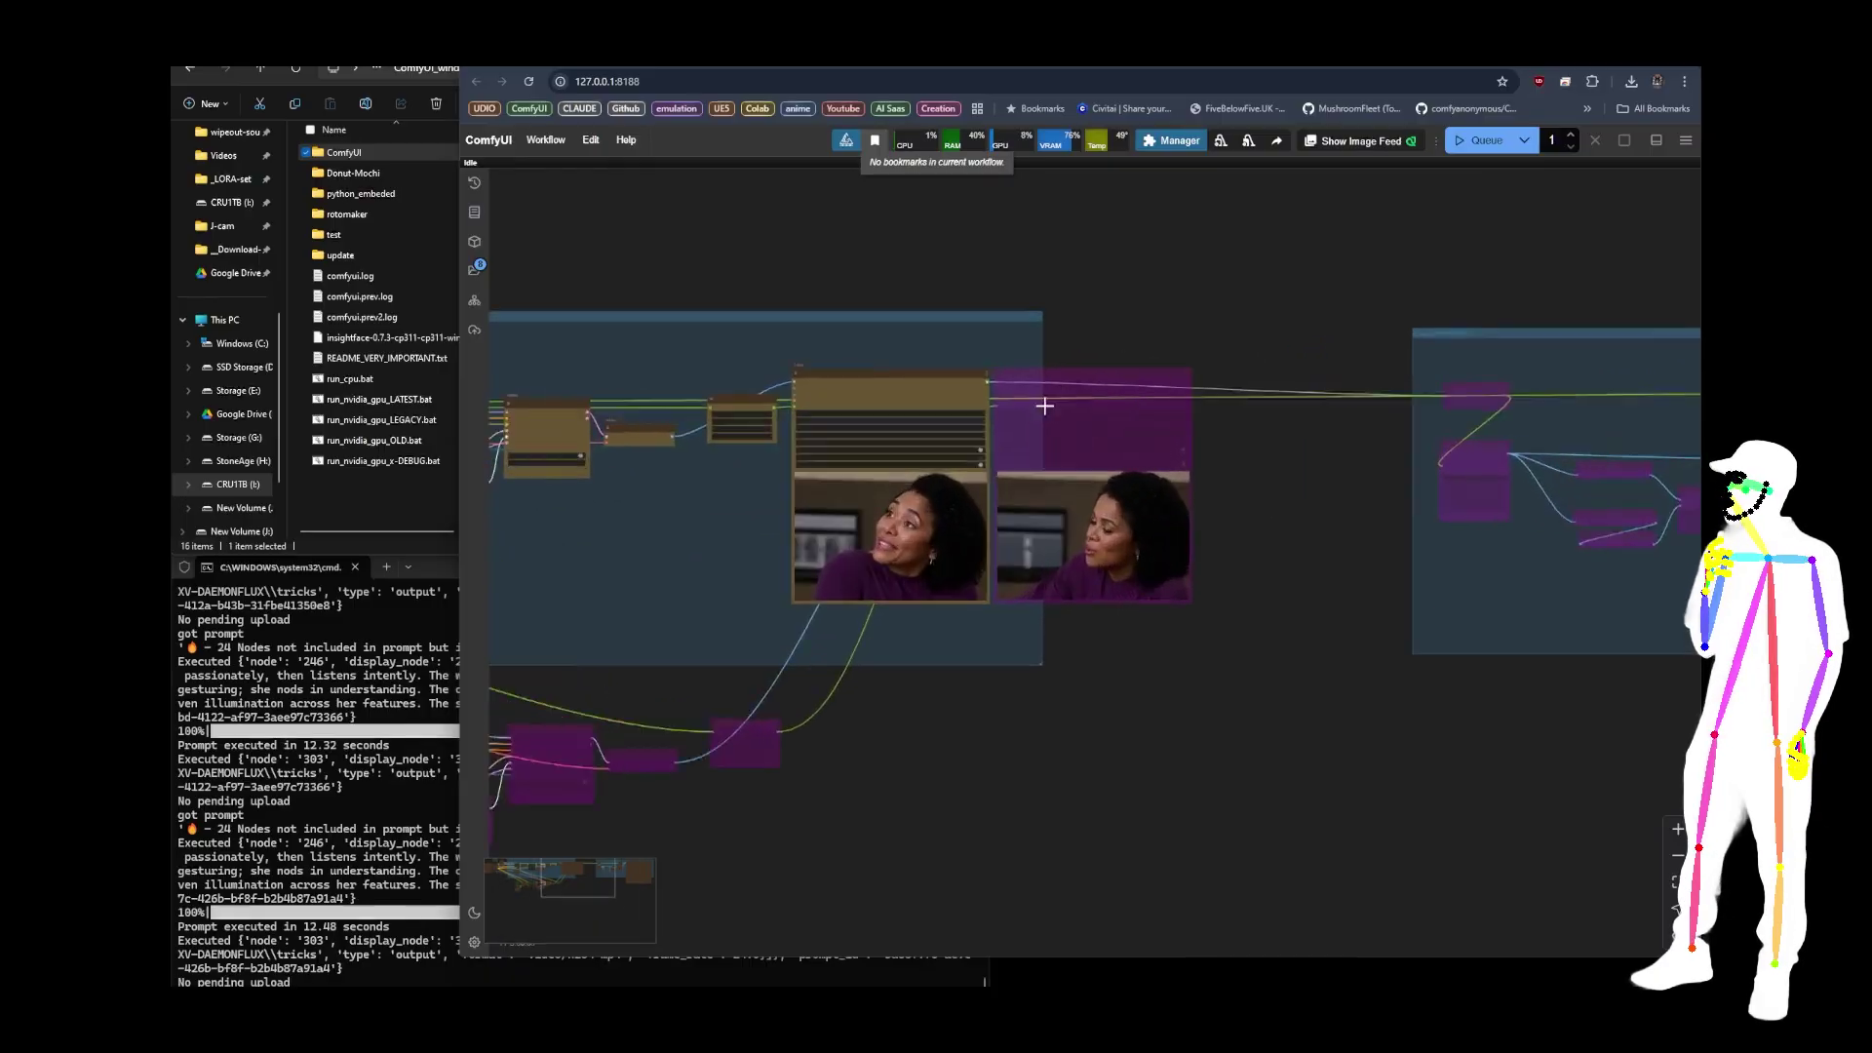
{"action": "scroll", "coordinate": [1044, 405], "scroll_direction": "up", "scroll_amount": 5}
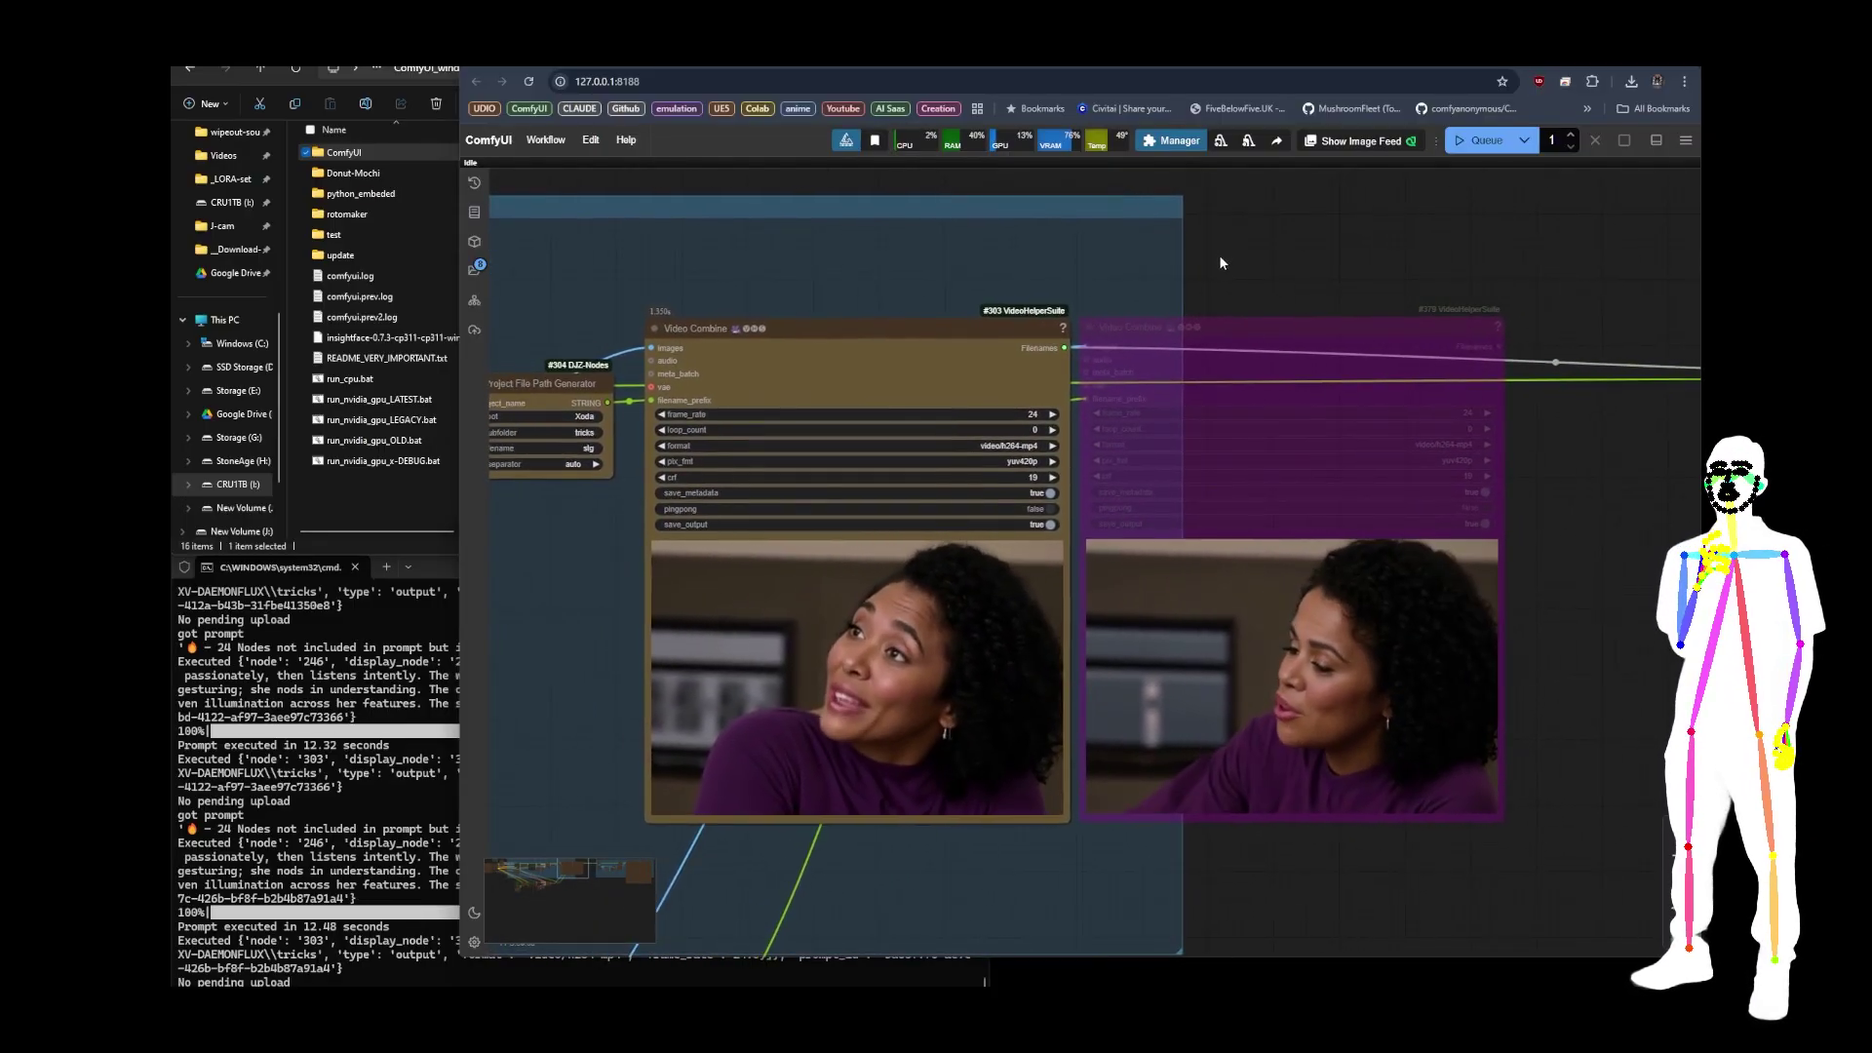
{"action": "left_click_drag", "start_coordinate": [1219, 262], "coordinate": [1241, 217]}
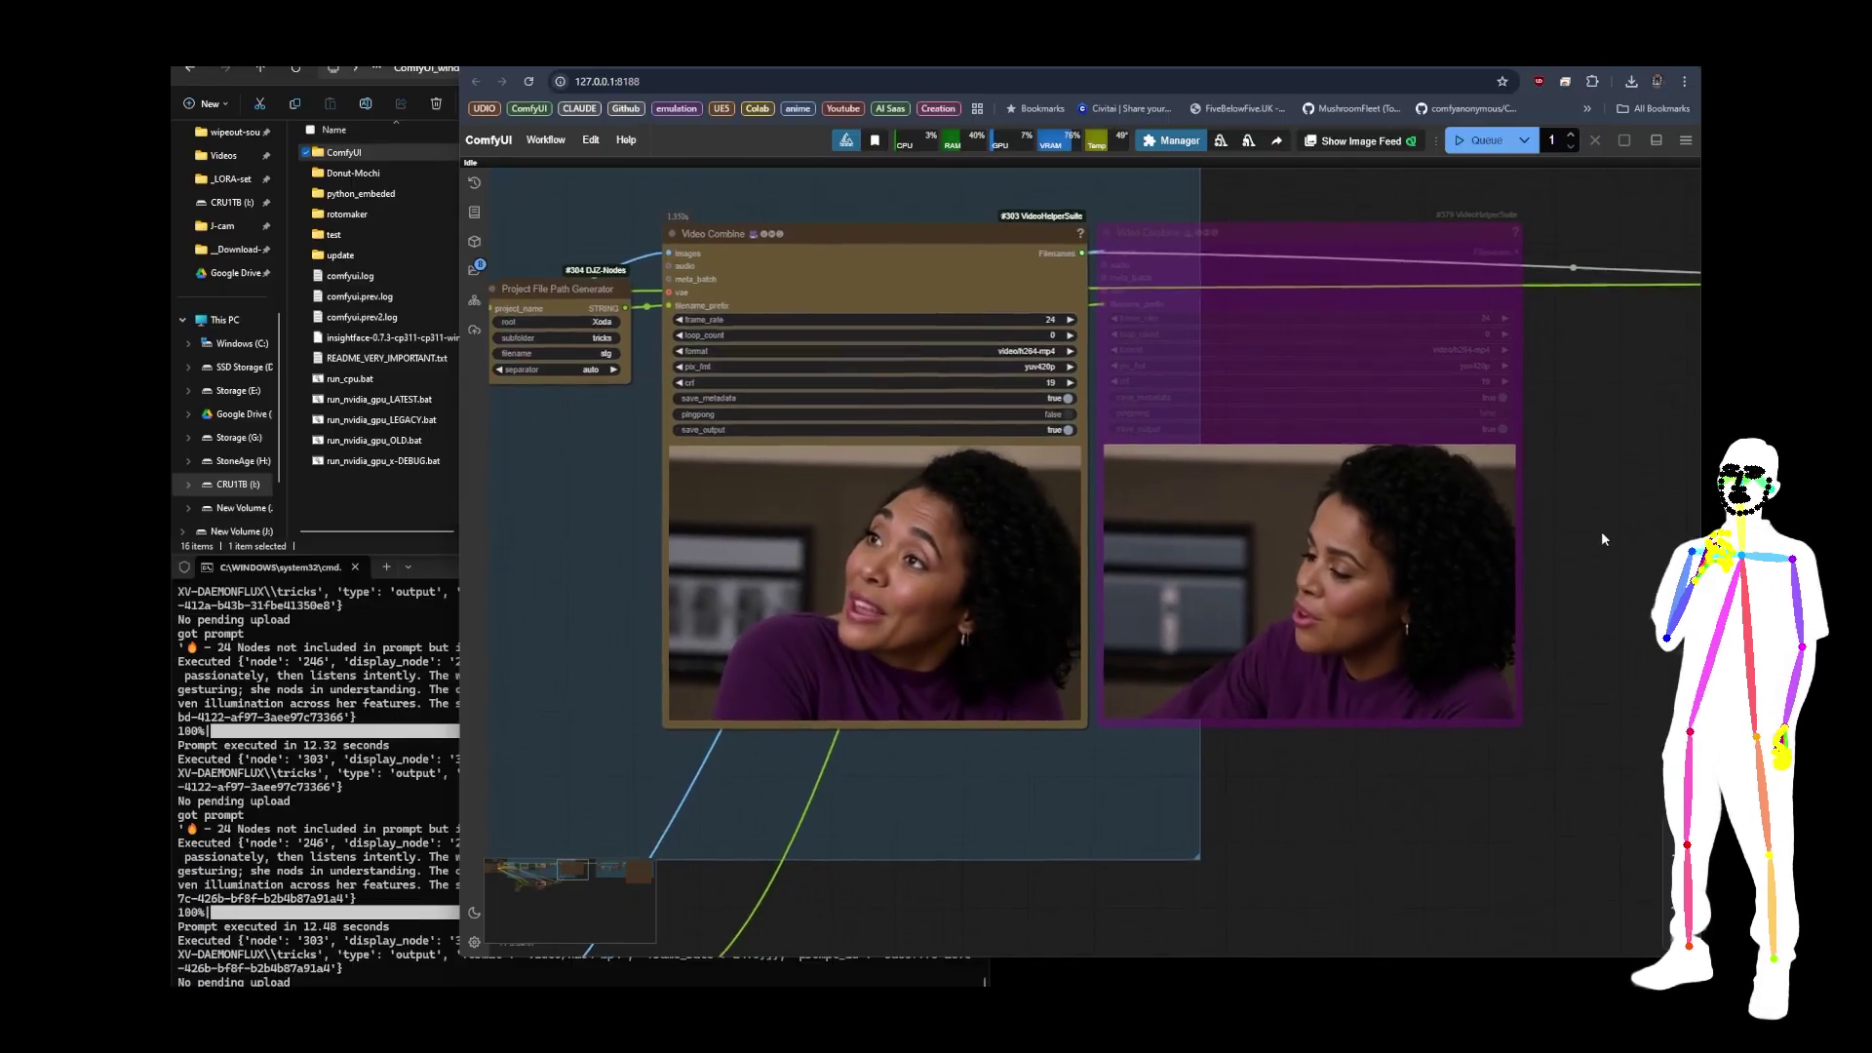
{"action": "left_click_drag", "start_coordinate": [1602, 535], "coordinate": [1604, 524]}
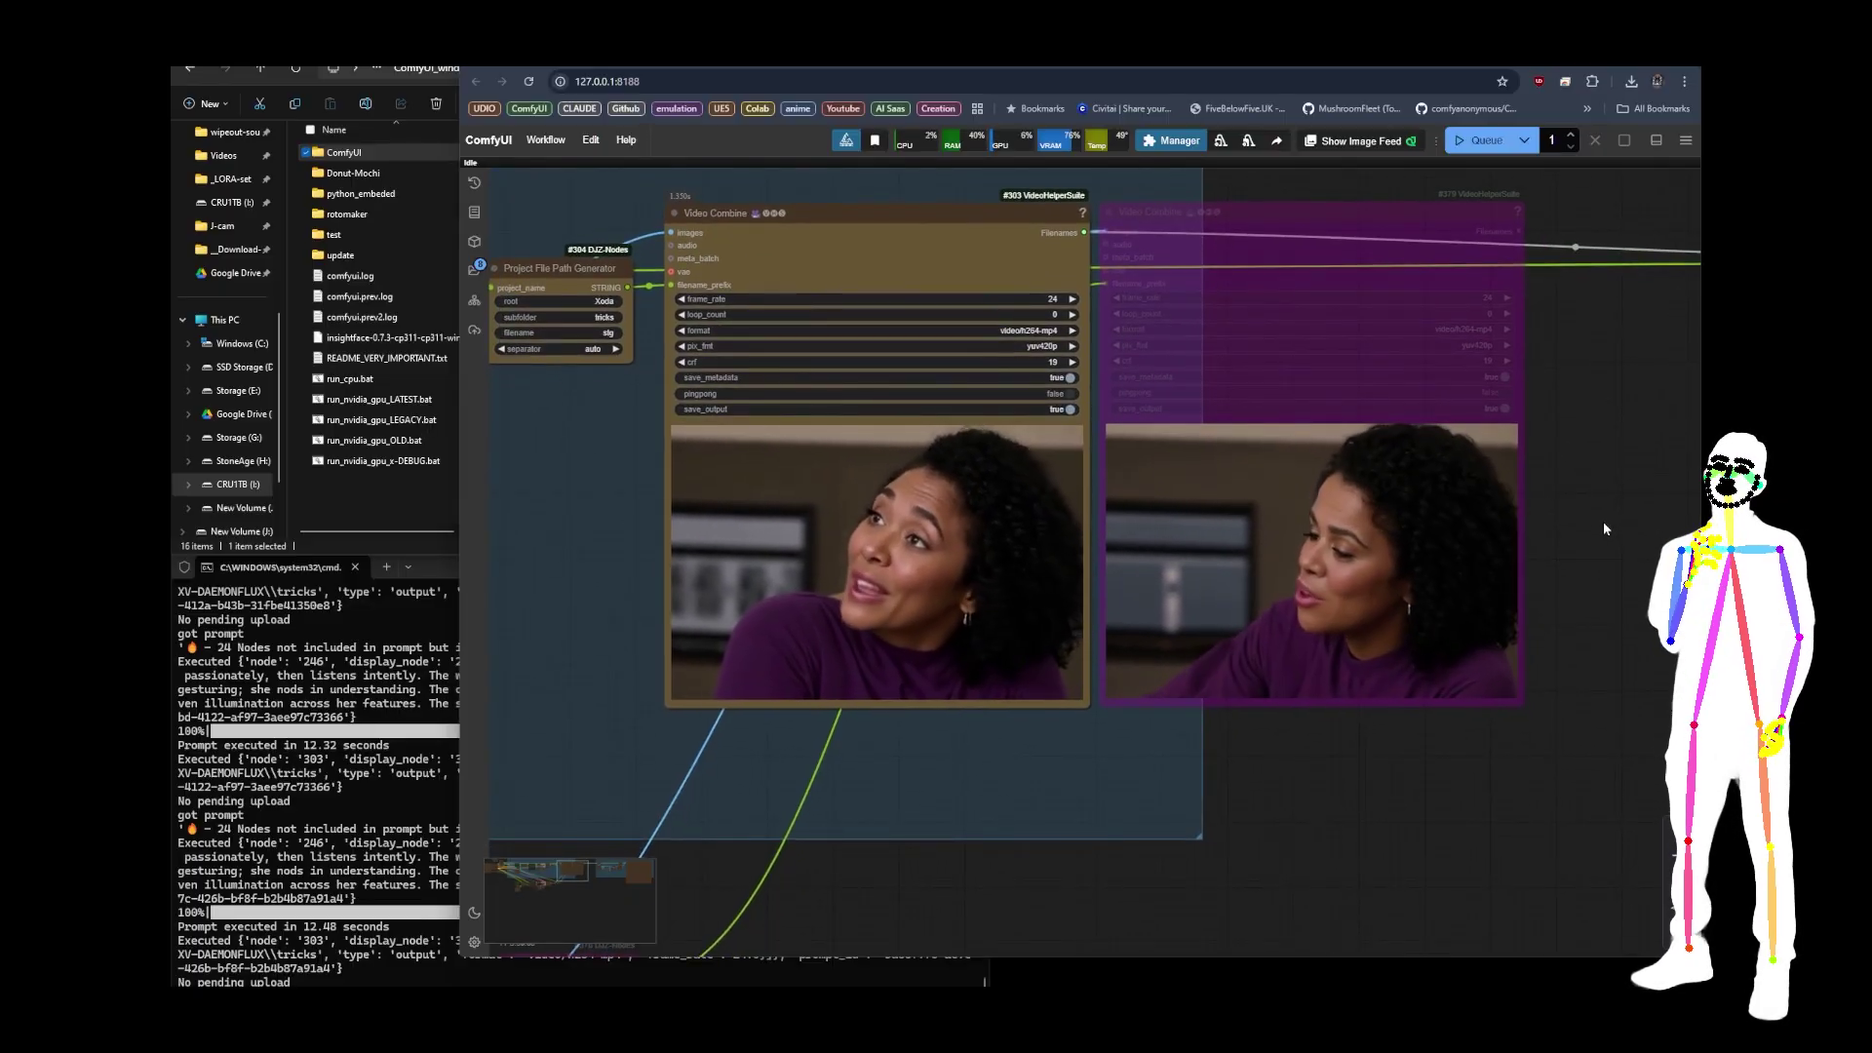